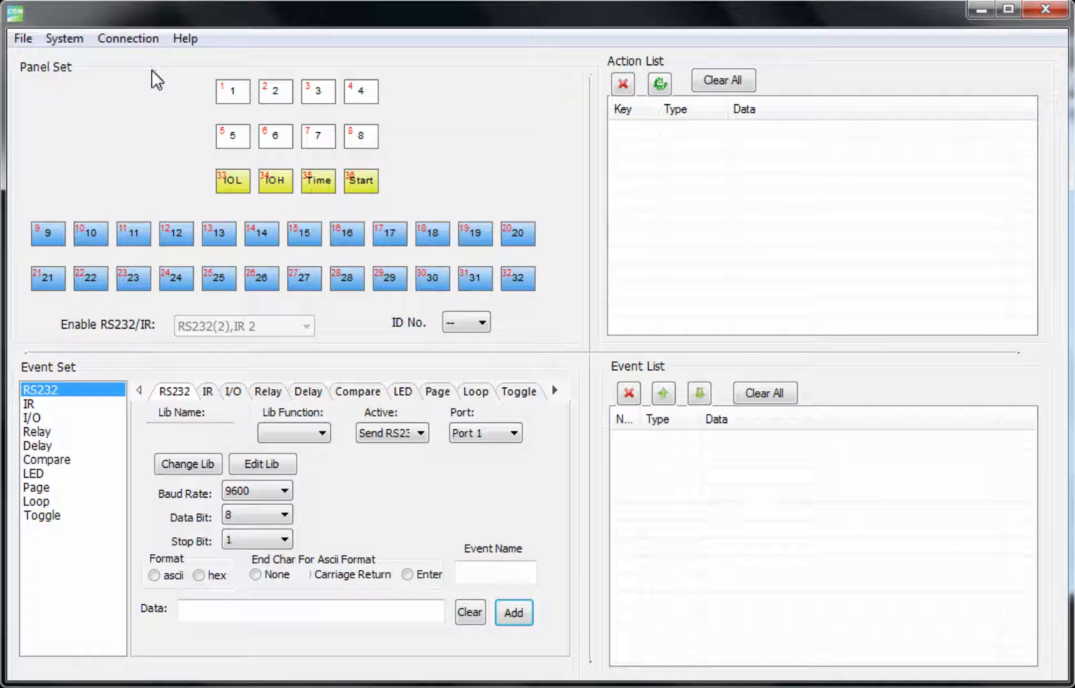
Switch the panel model to WP8-V, keeping RS232(2),IR 2 as the enabled output ports.
left_click(79, 40)
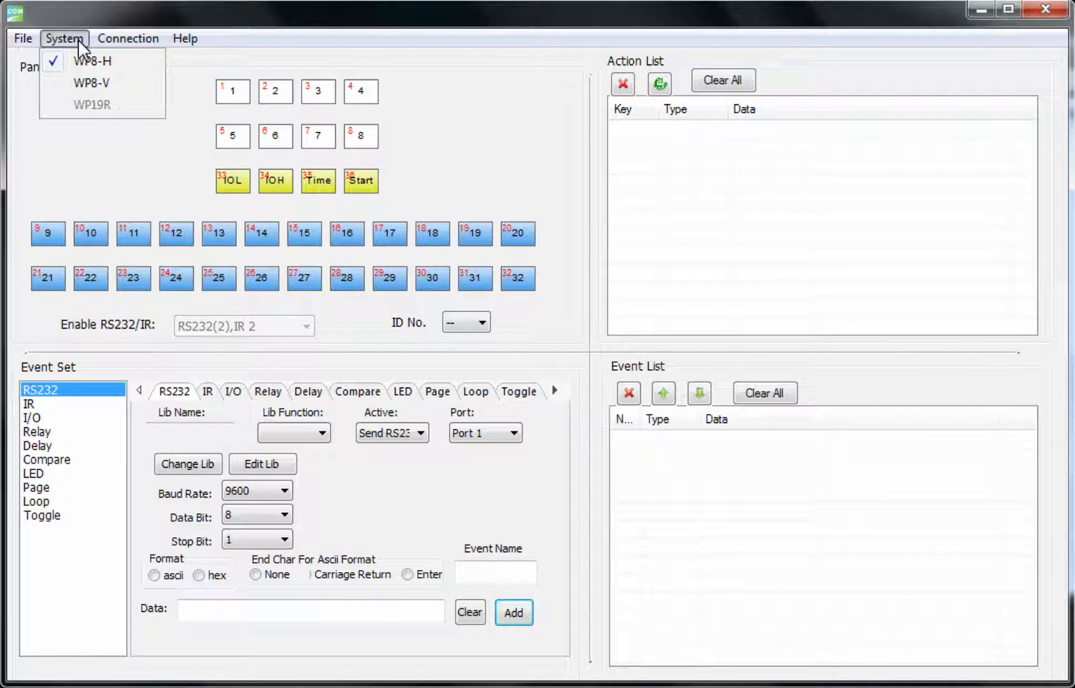
left_click(108, 86)
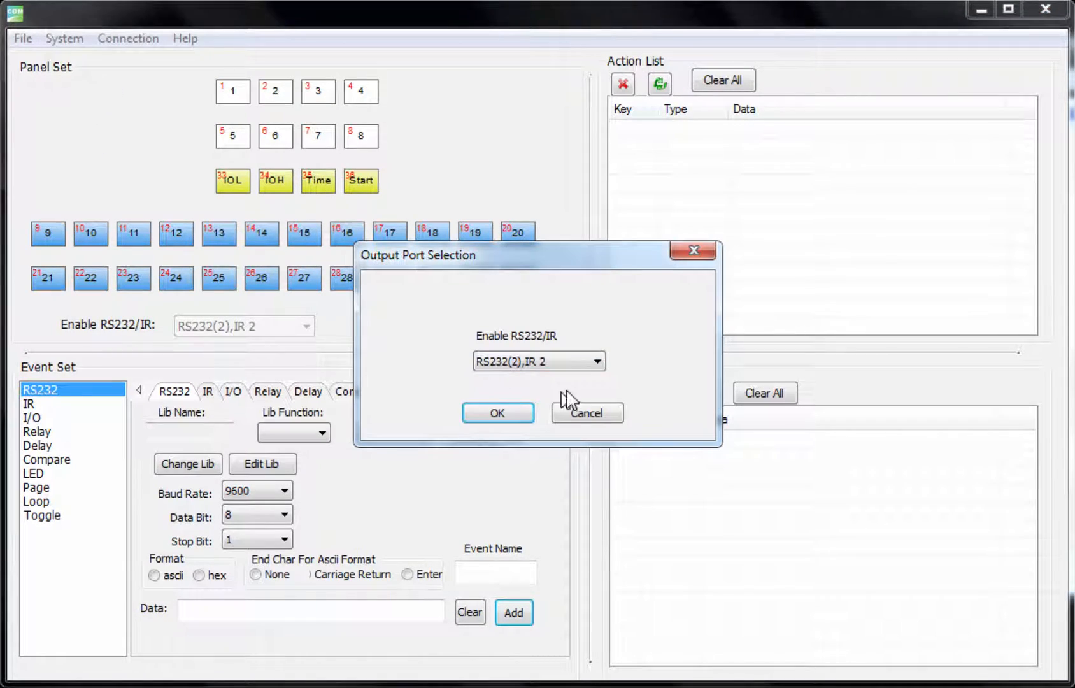
left_click(566, 364)
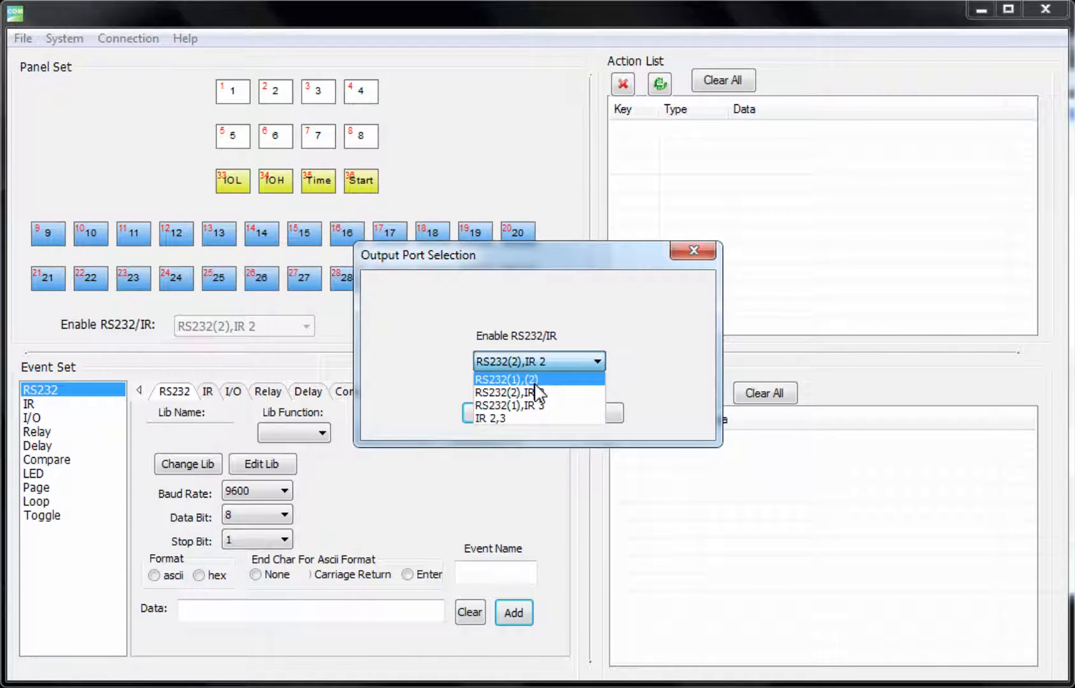
left_click(526, 359)
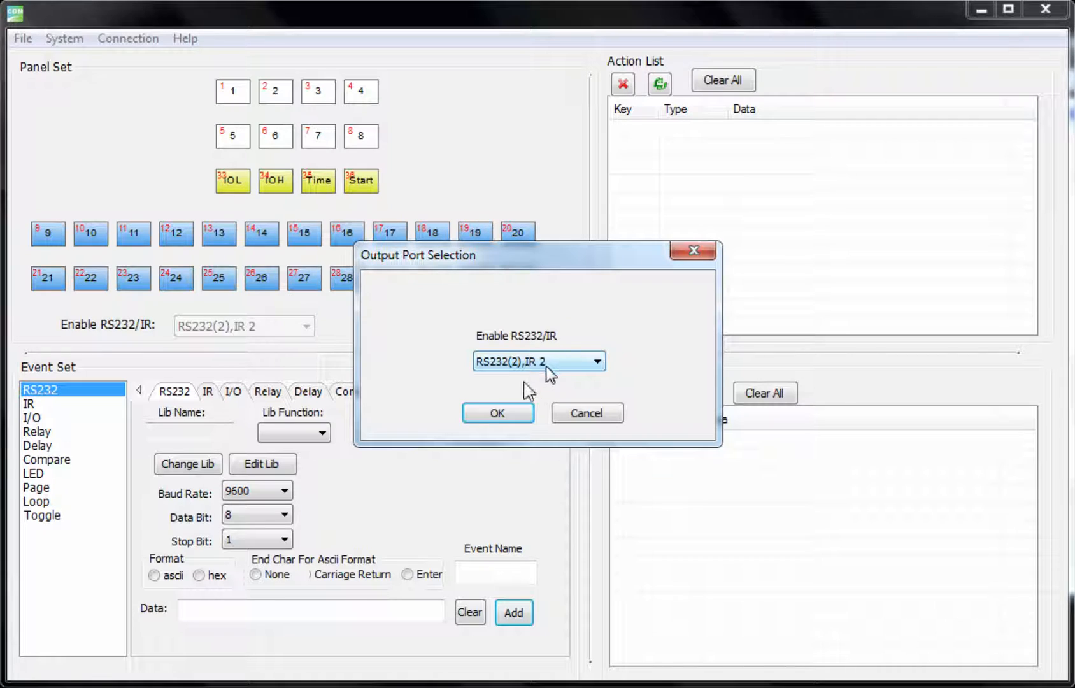
left_click(512, 411)
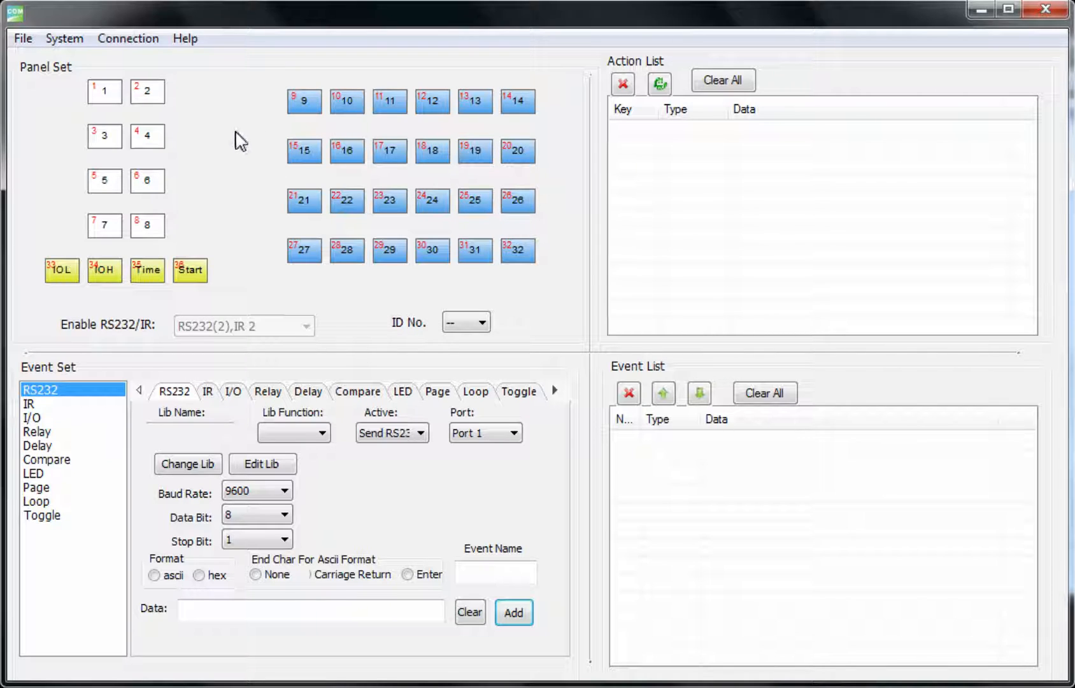
left_click_drag(398, 21, 394, 14)
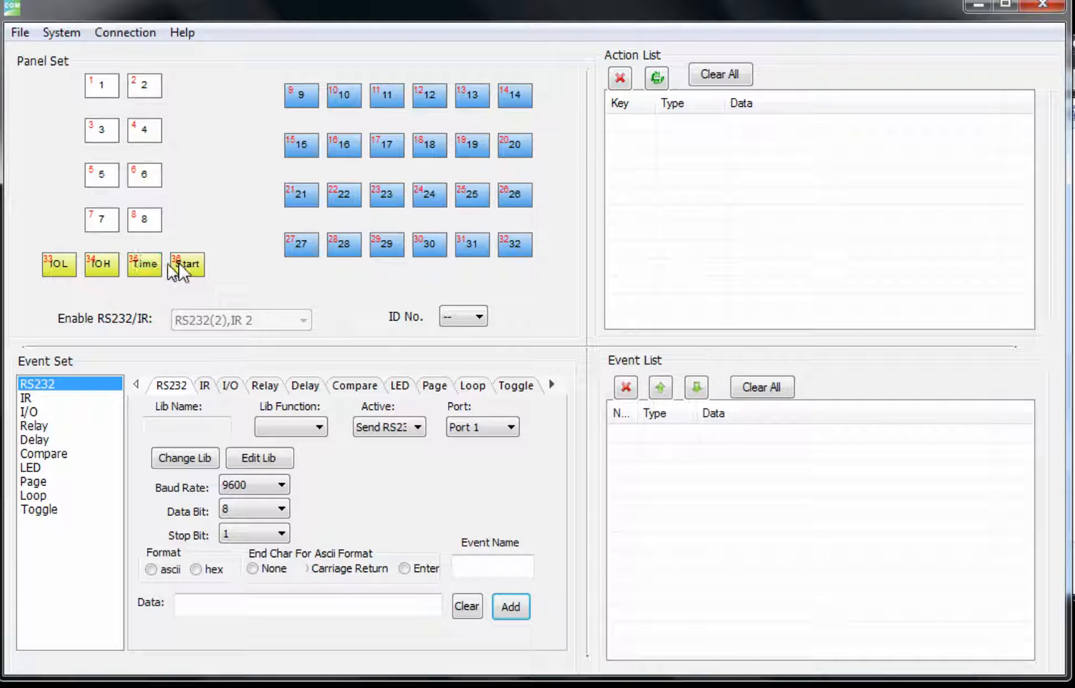
left_click(470, 317)
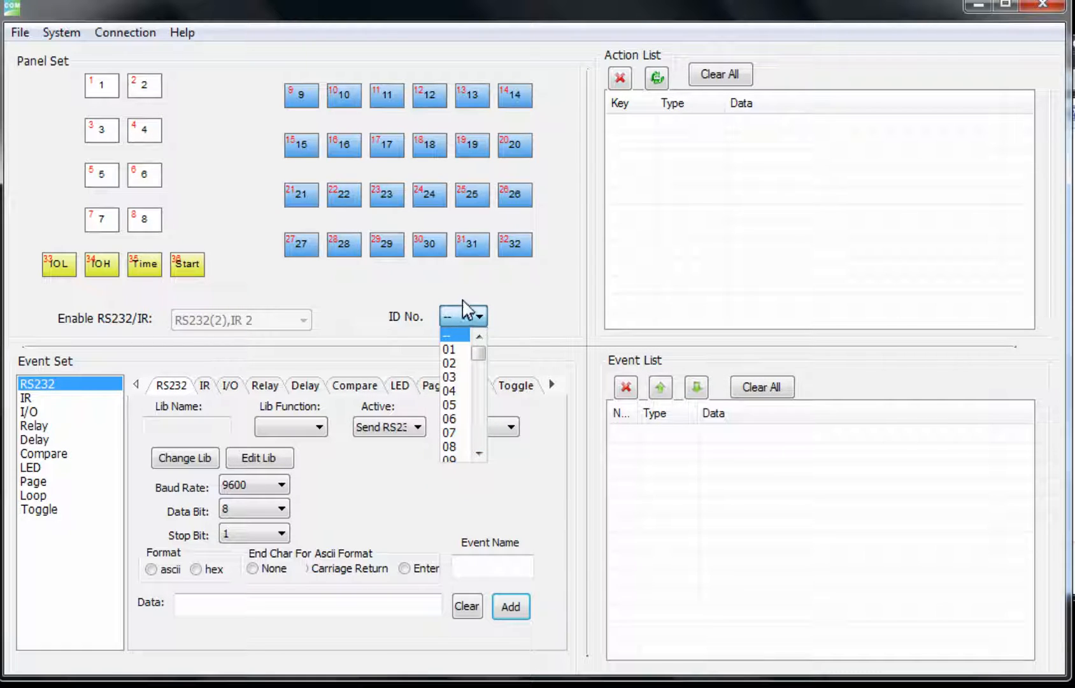
left_click(436, 286)
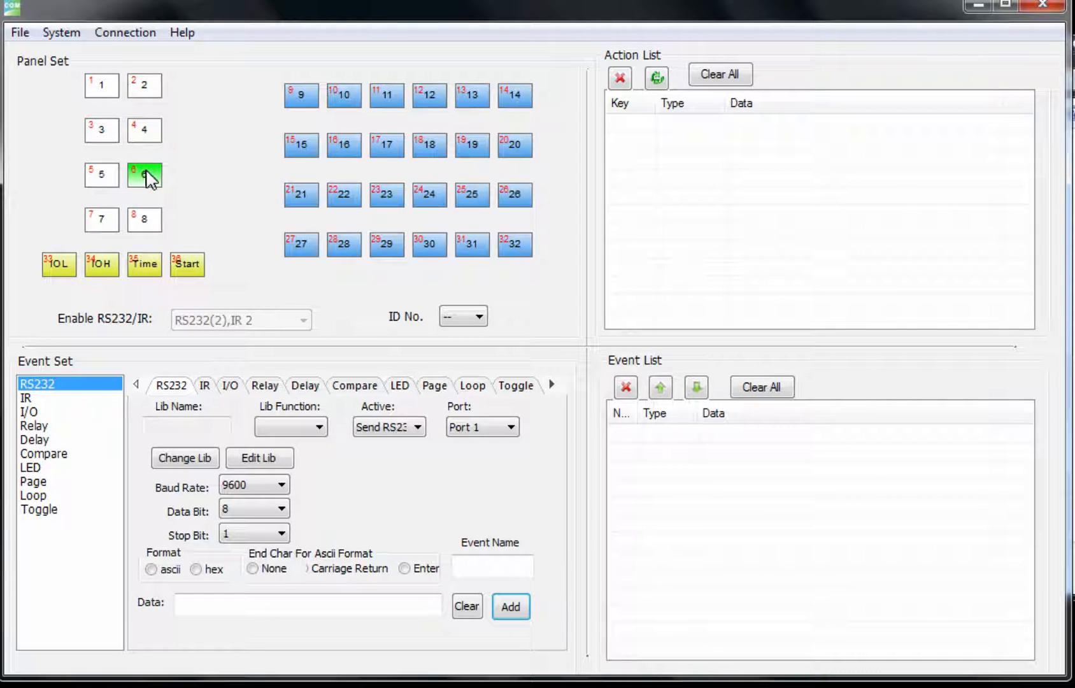
Rename panel key 1 as ON, leaving its LED brightness at Level 1 and its key group unassigned.
left_click(103, 91)
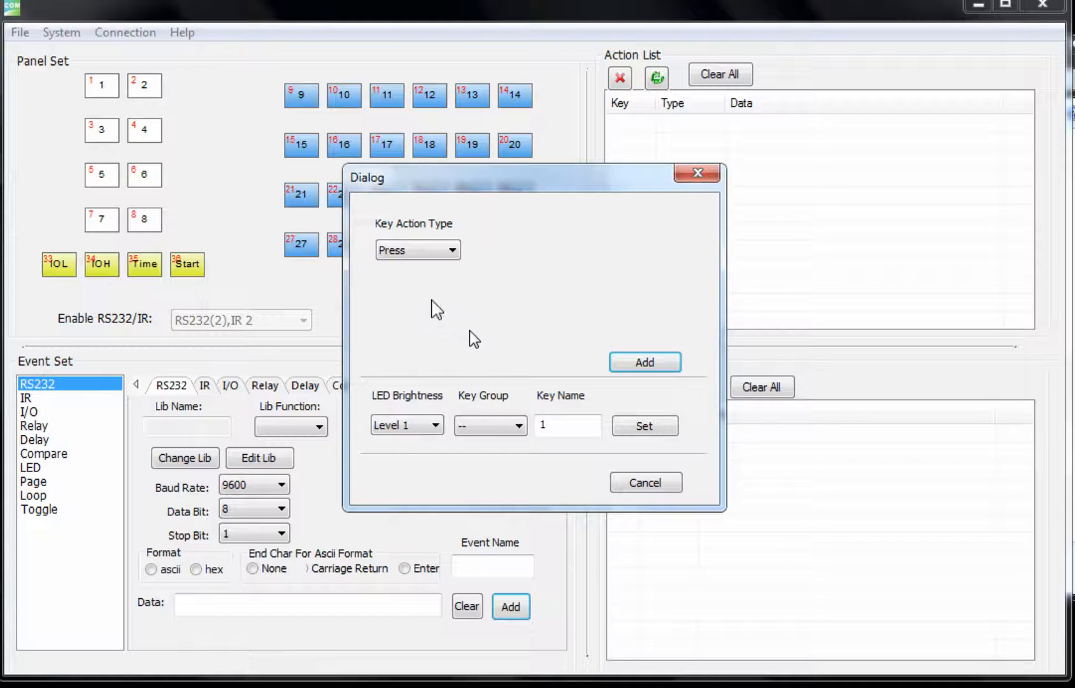
left_click_drag(513, 181, 477, 187)
left_click(419, 249)
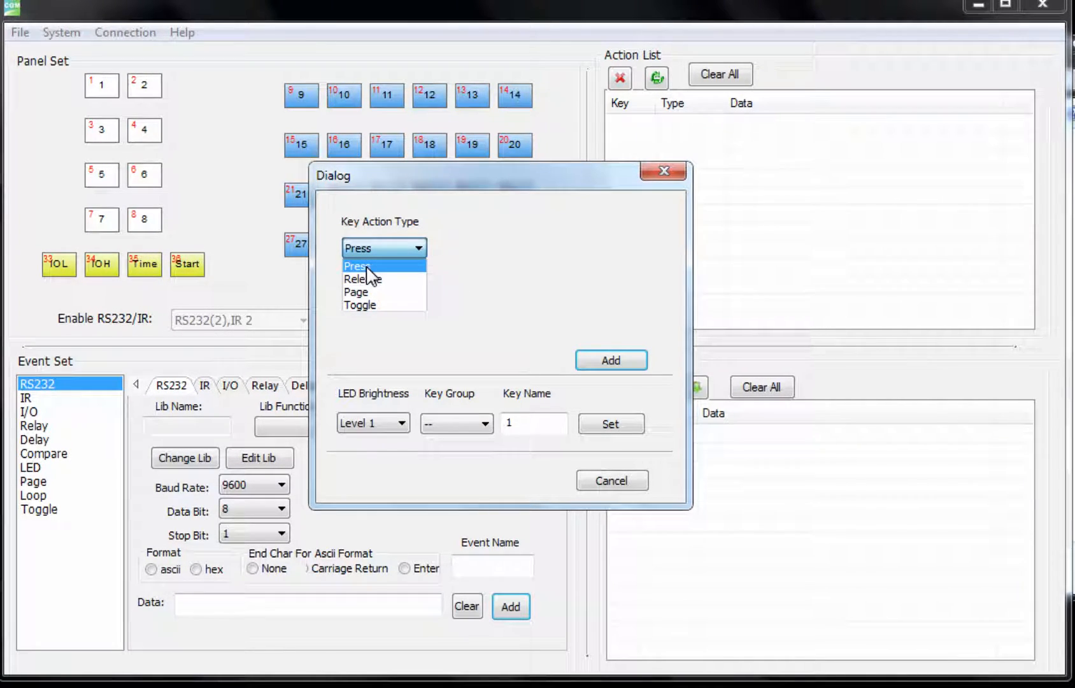
left_click(500, 270)
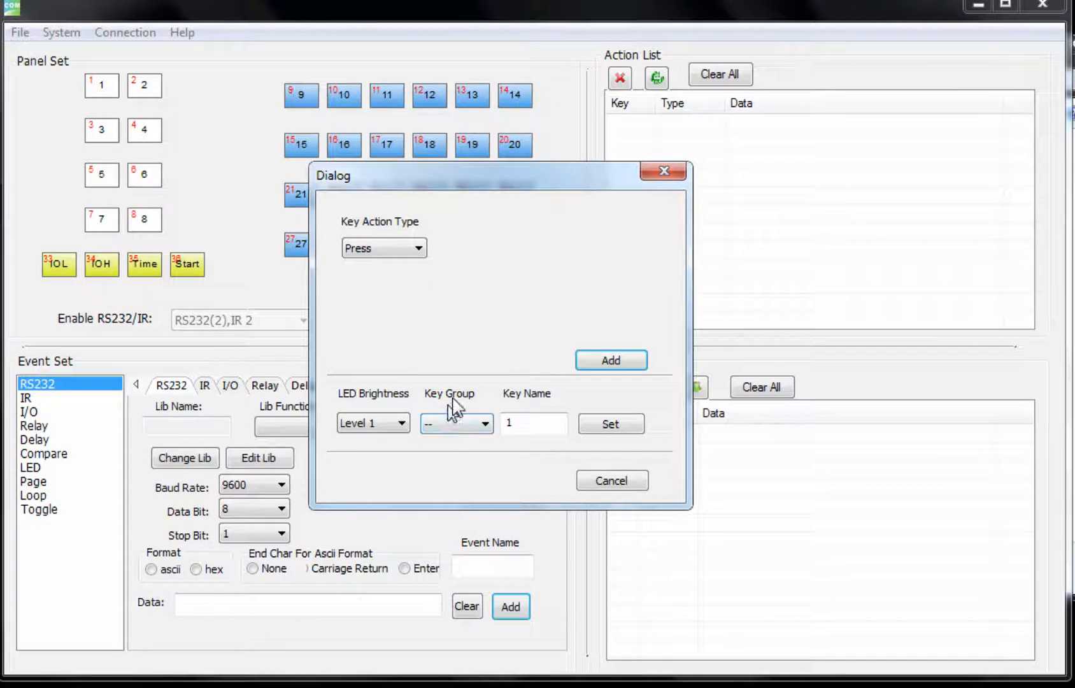
left_click(484, 424)
left_click(482, 347)
left_click(519, 422)
left_click_drag(536, 423, 482, 420)
left_click(621, 425)
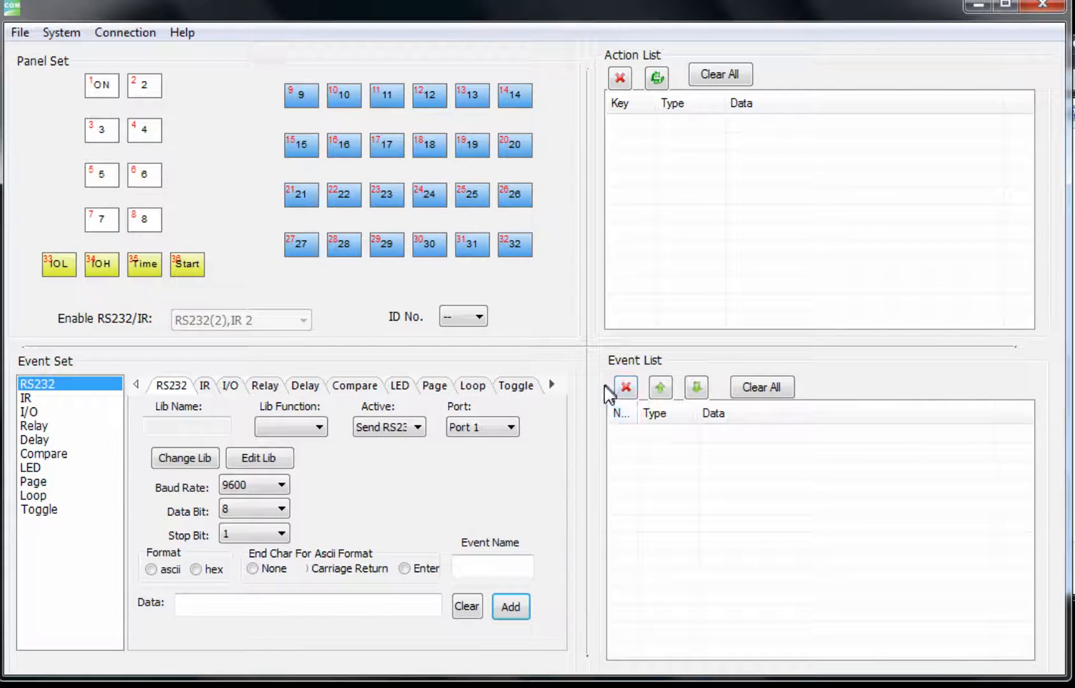
left_click(110, 95)
left_click(640, 480)
Rename panel key 2 as OFF.
left_click(144, 89)
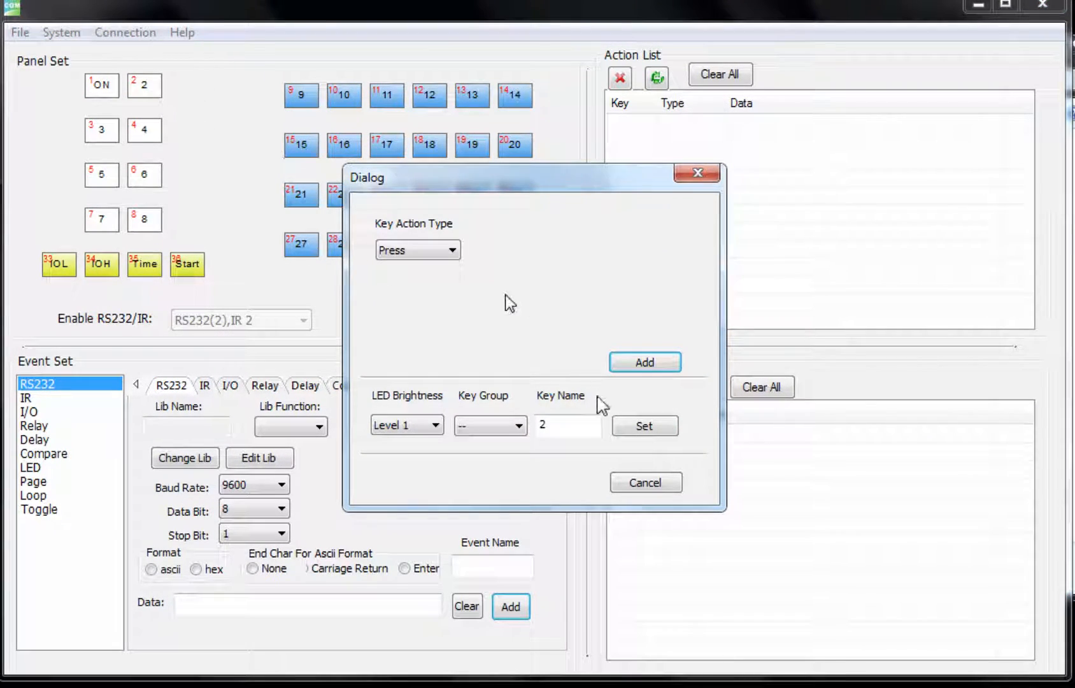
double_click(574, 425)
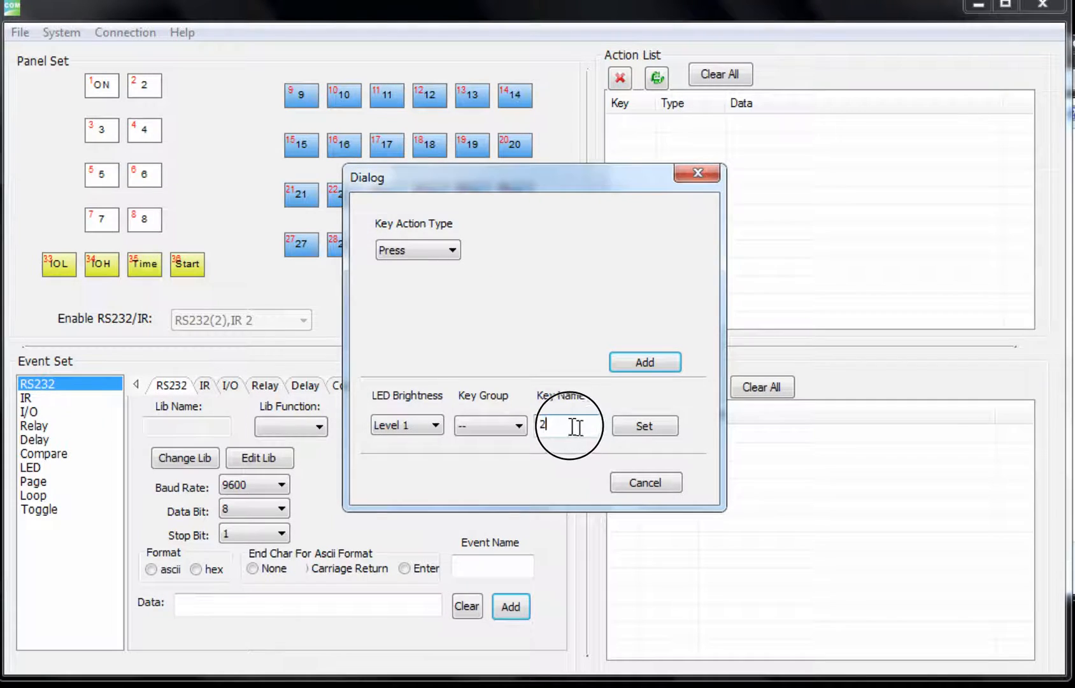
type("OFF")
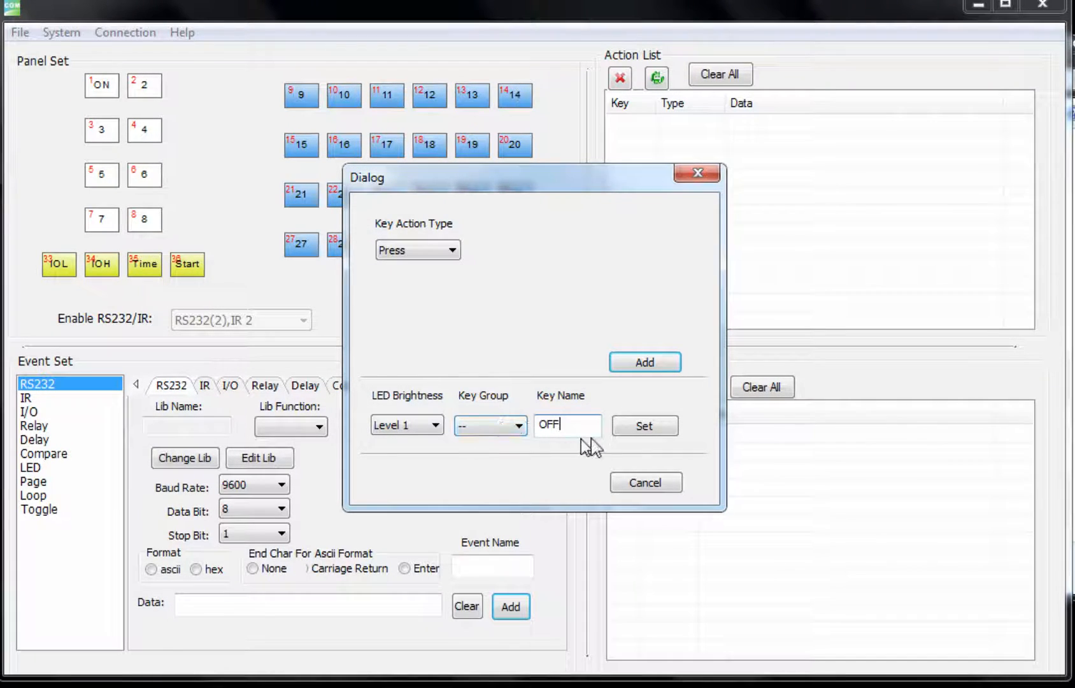
left_click(662, 432)
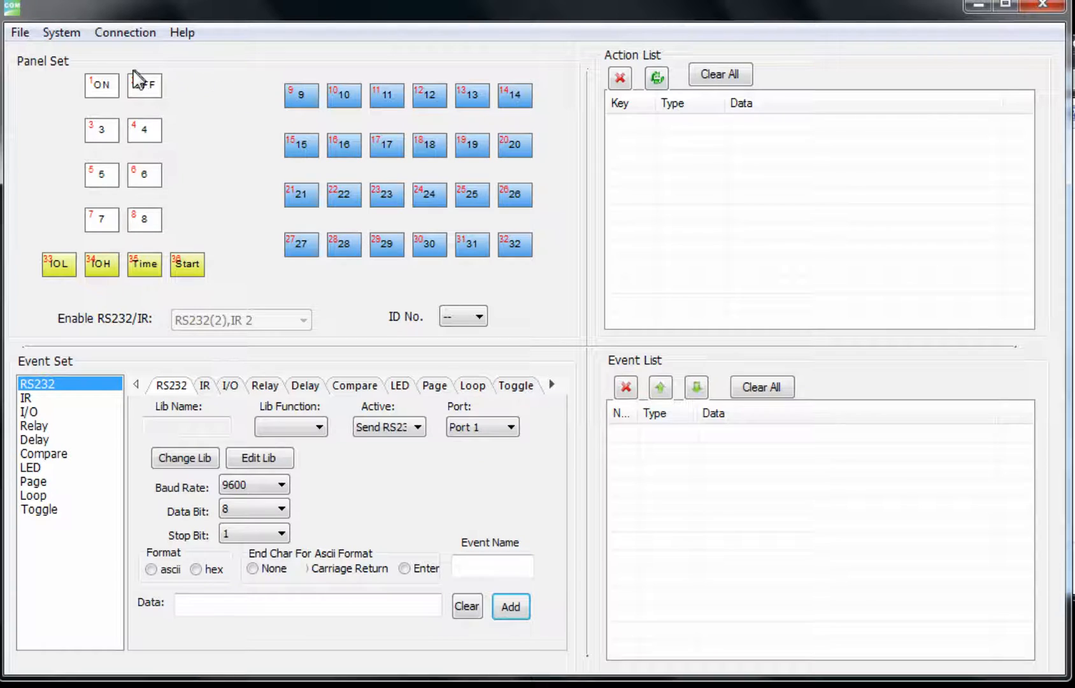
Add a Press action for both the ON key and the OFF key to the Action List.
double_click(106, 89)
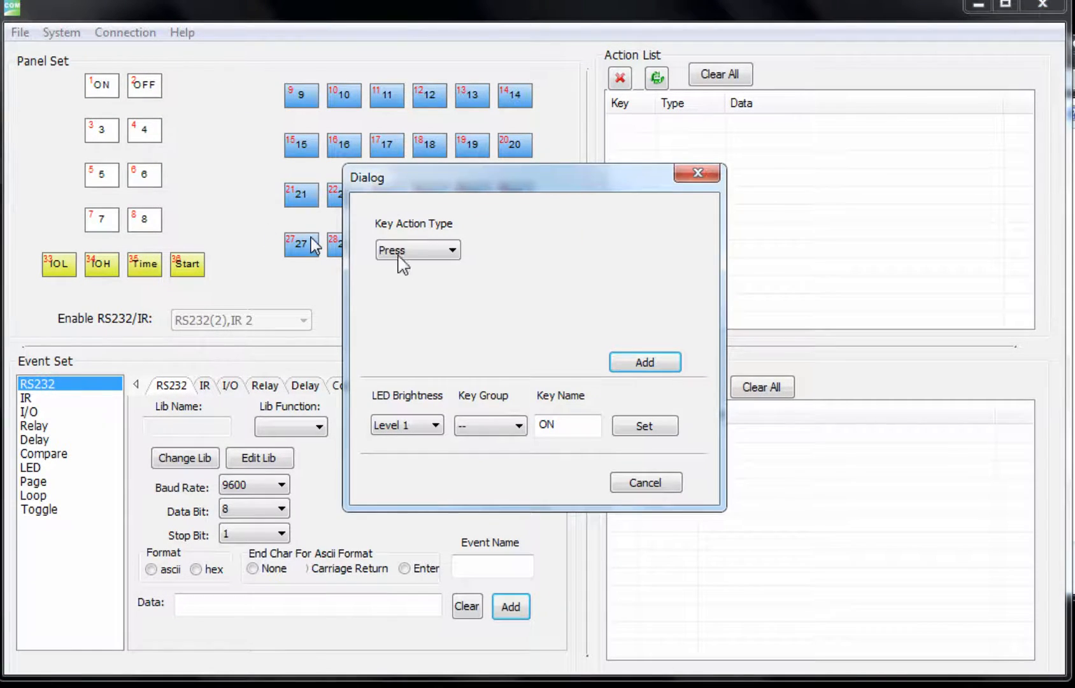
left_click(629, 363)
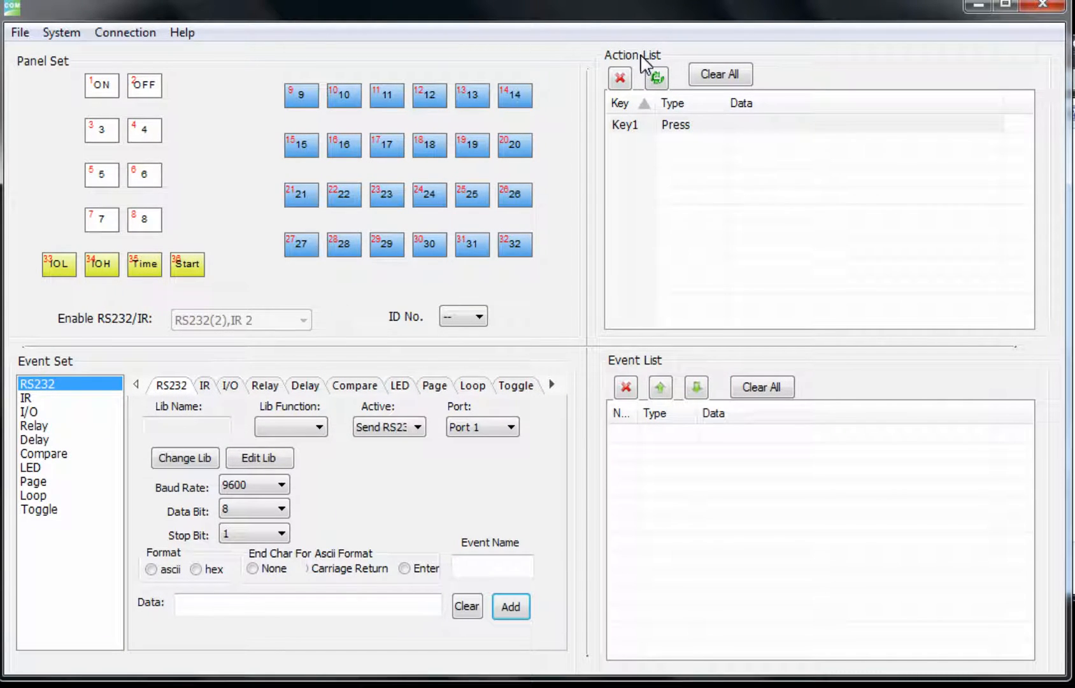
double_click(147, 97)
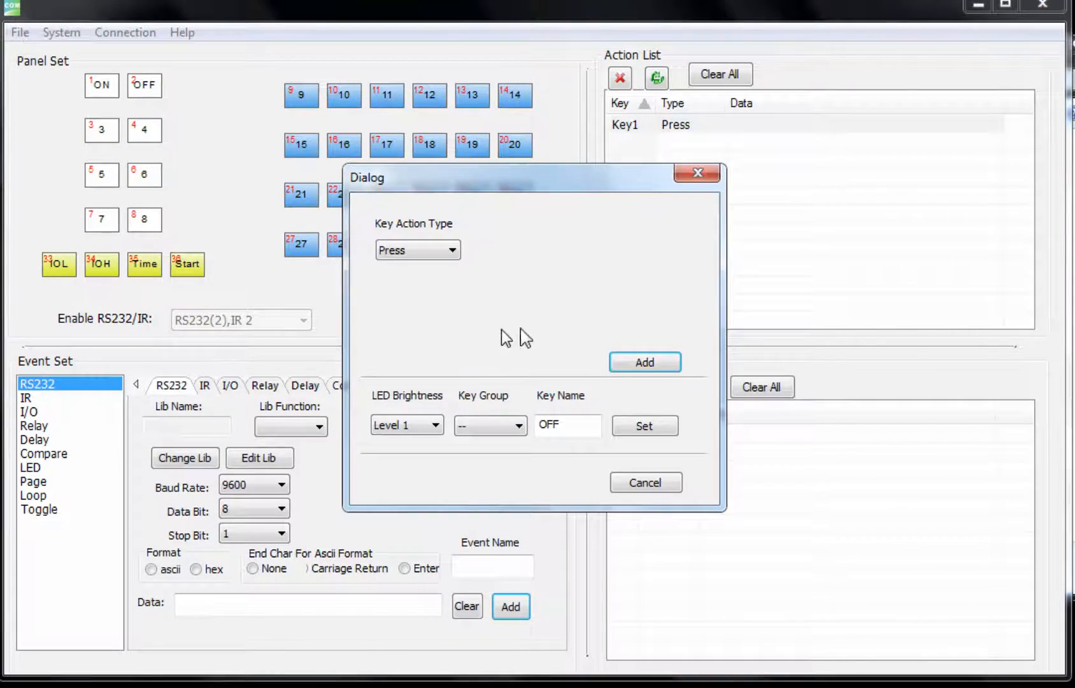
left_click(643, 364)
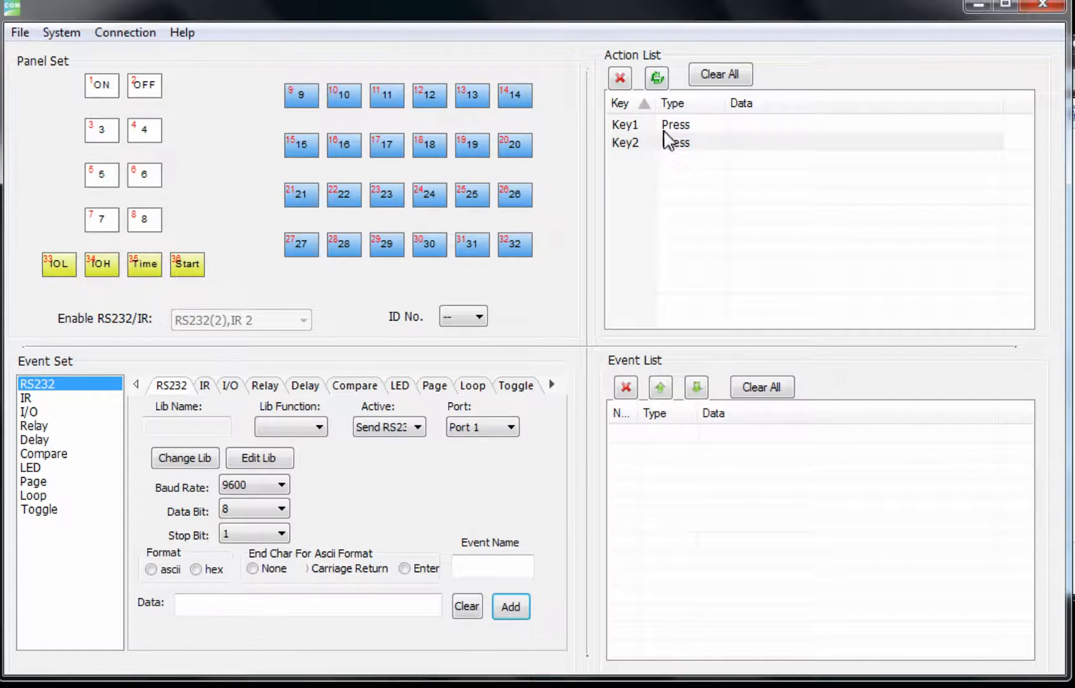
left_click(635, 128)
left_click(634, 143)
left_click(634, 127)
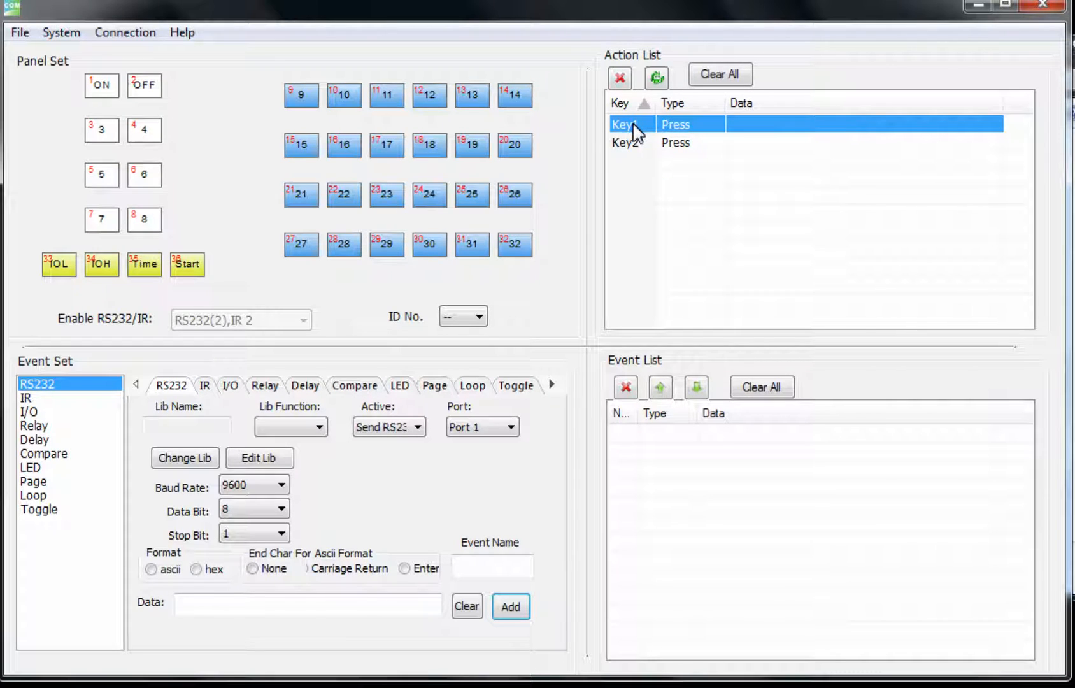
left_click(634, 142)
left_click(634, 126)
left_click(108, 91)
Add a Relay event to Key1's Press action that switches Port 1 On.
left_click(643, 125)
left_click(29, 425)
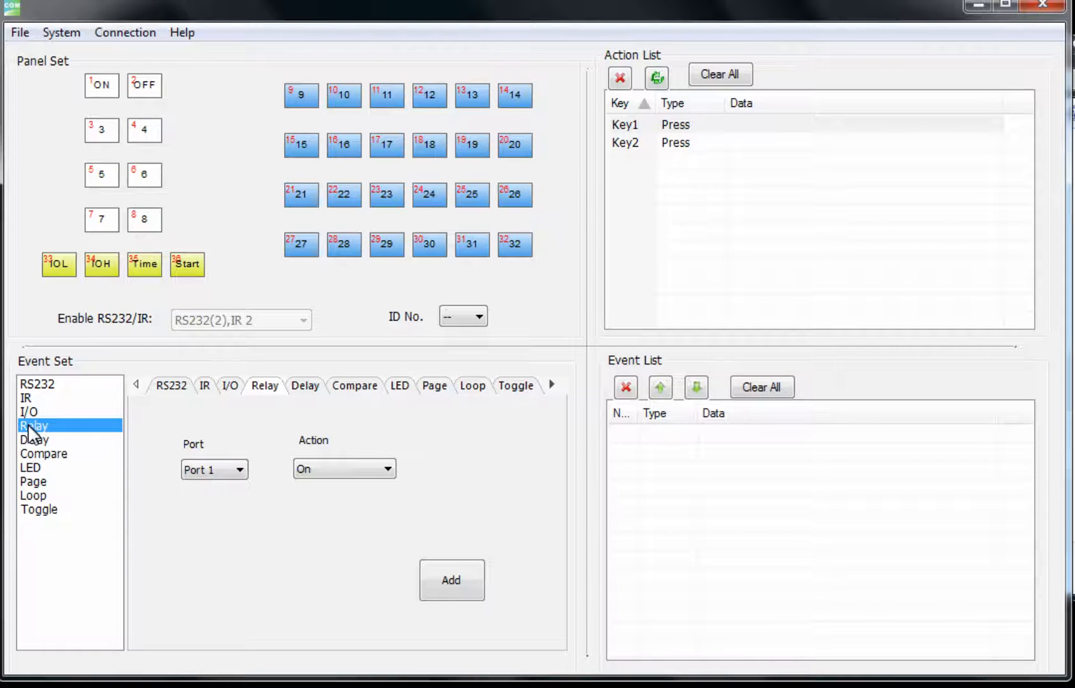
left_click(235, 478)
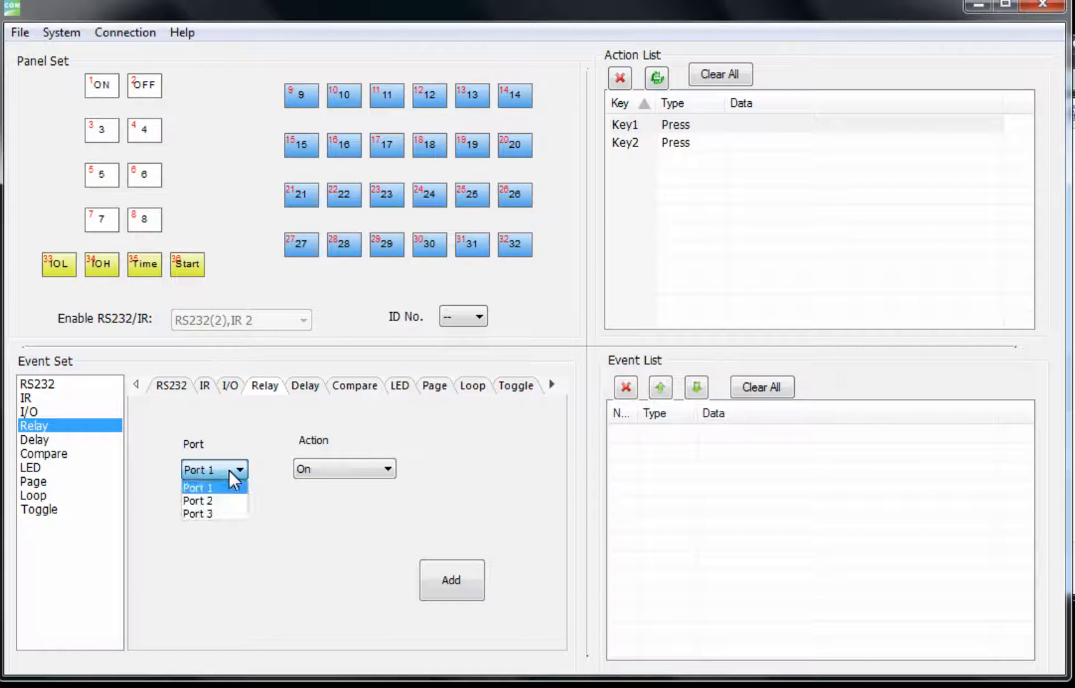
left_click(219, 488)
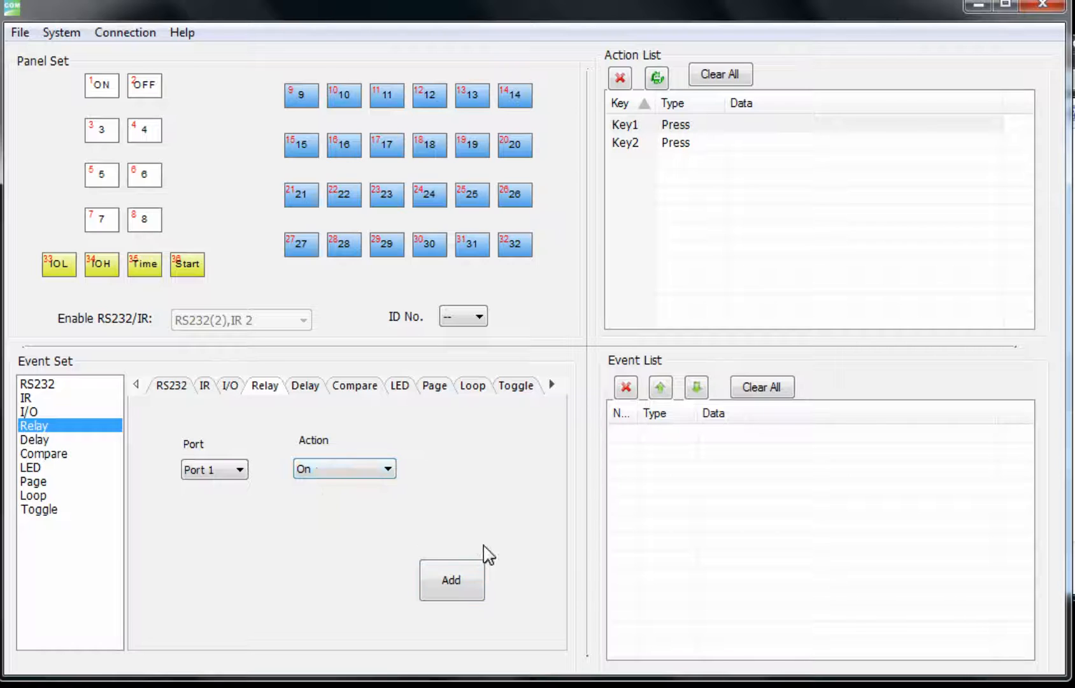
left_click(459, 572)
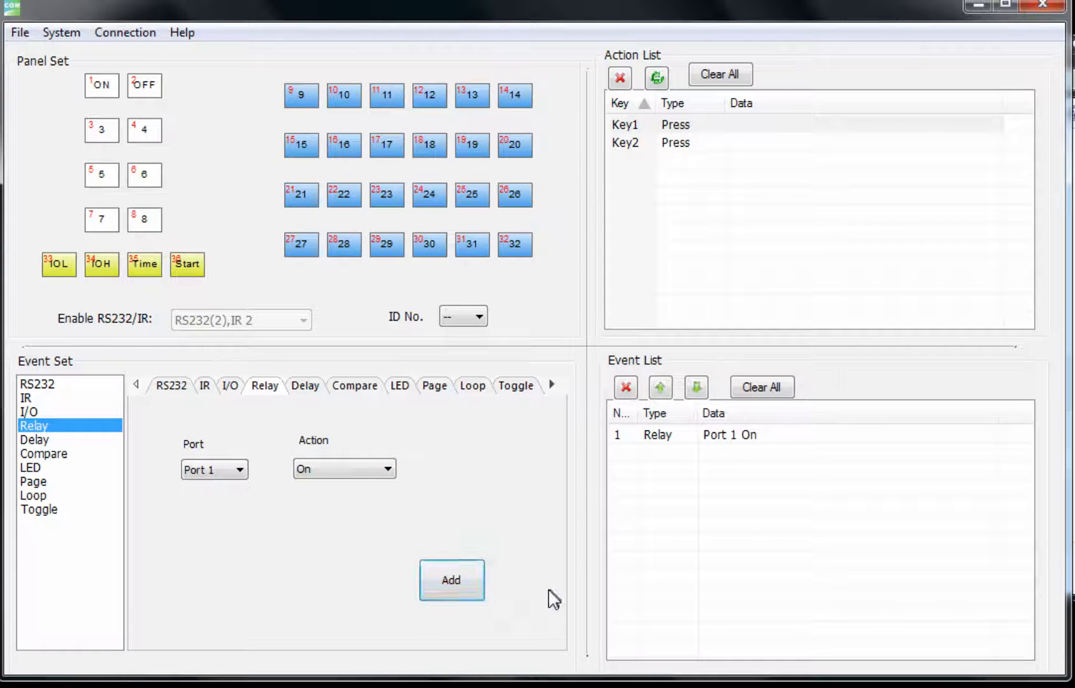
Add a Delay event of 0.5 seconds to Key1's Press action.
left_click(305, 393)
left_click(267, 551)
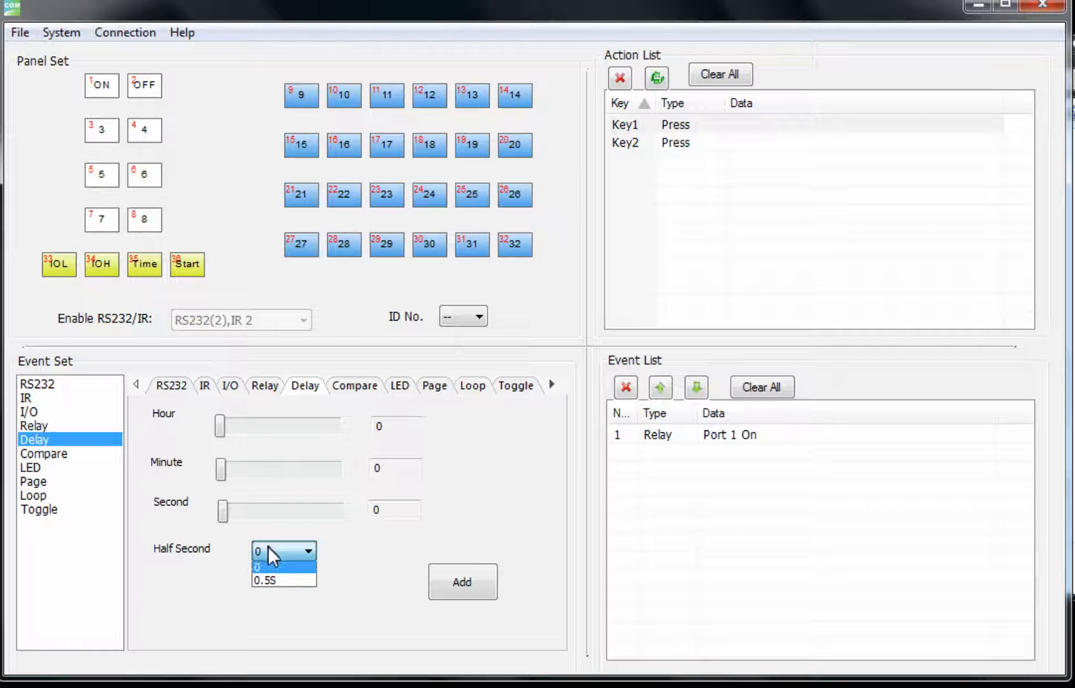
left_click(278, 582)
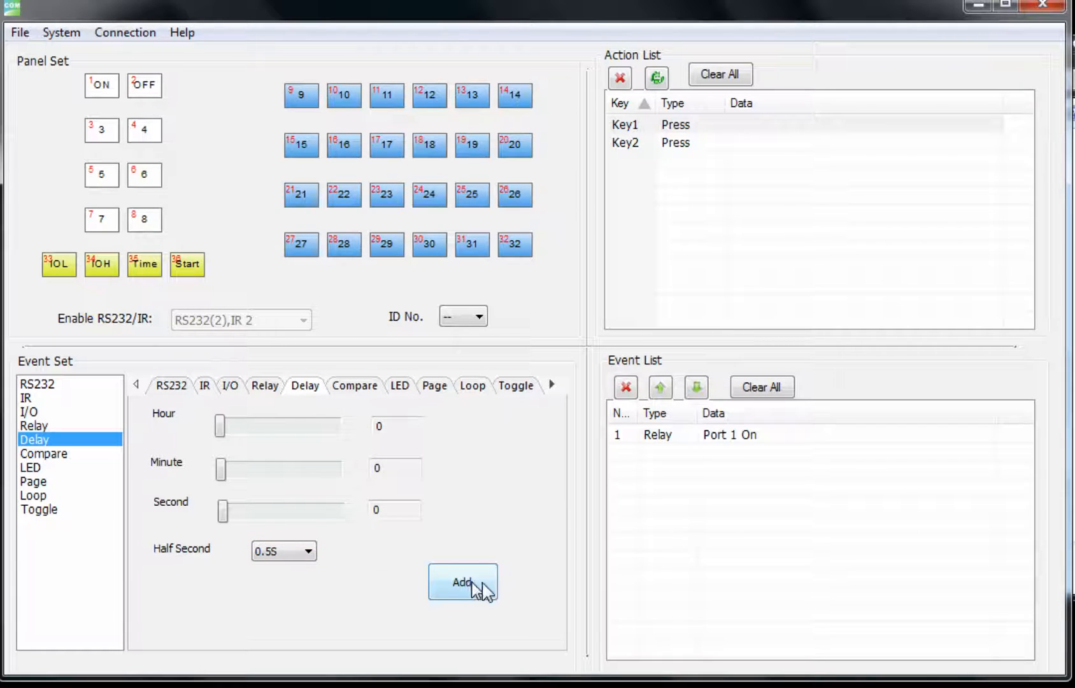
left_click(473, 582)
Add a Relay event to Key1's Press action that switches Port 1 Off.
left_click(262, 390)
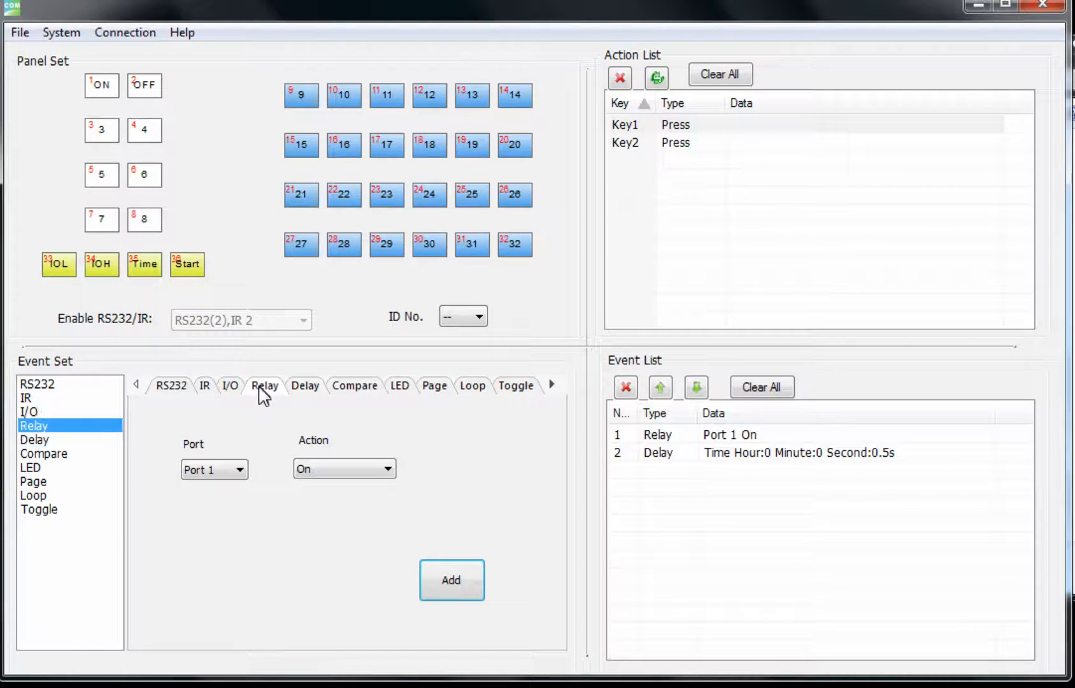
left_click(326, 473)
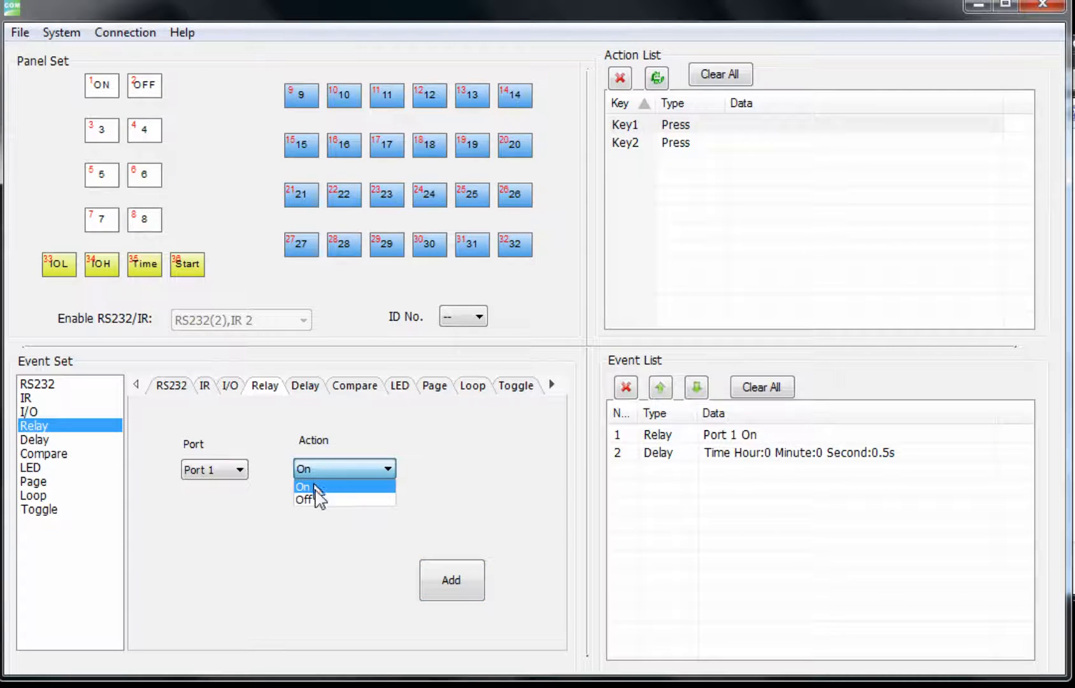
left_click(318, 499)
left_click(454, 579)
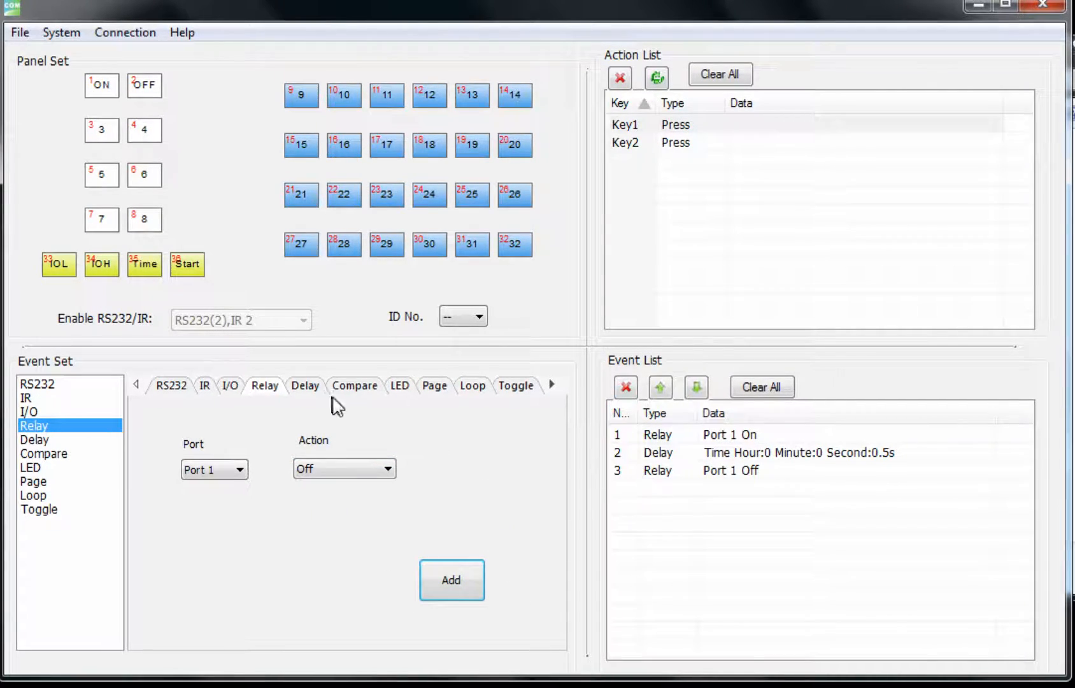
Add an LED event turning Button 1 On to Key1's Press action and move it to the start of the event sequence.
left_click(406, 387)
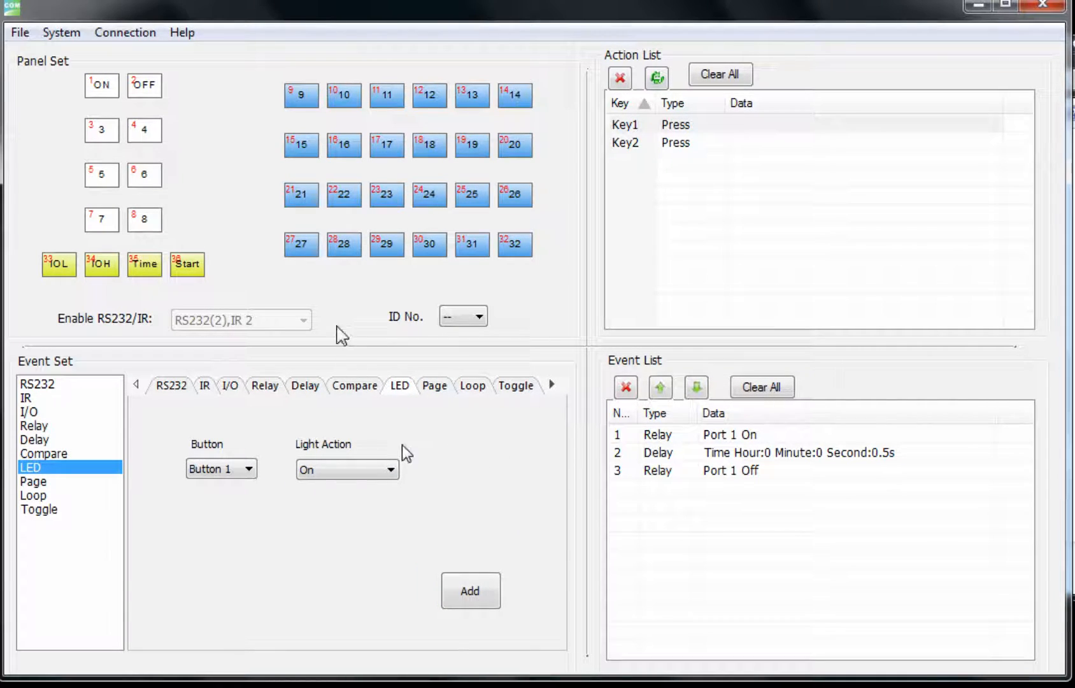
left_click(105, 86)
left_click(481, 602)
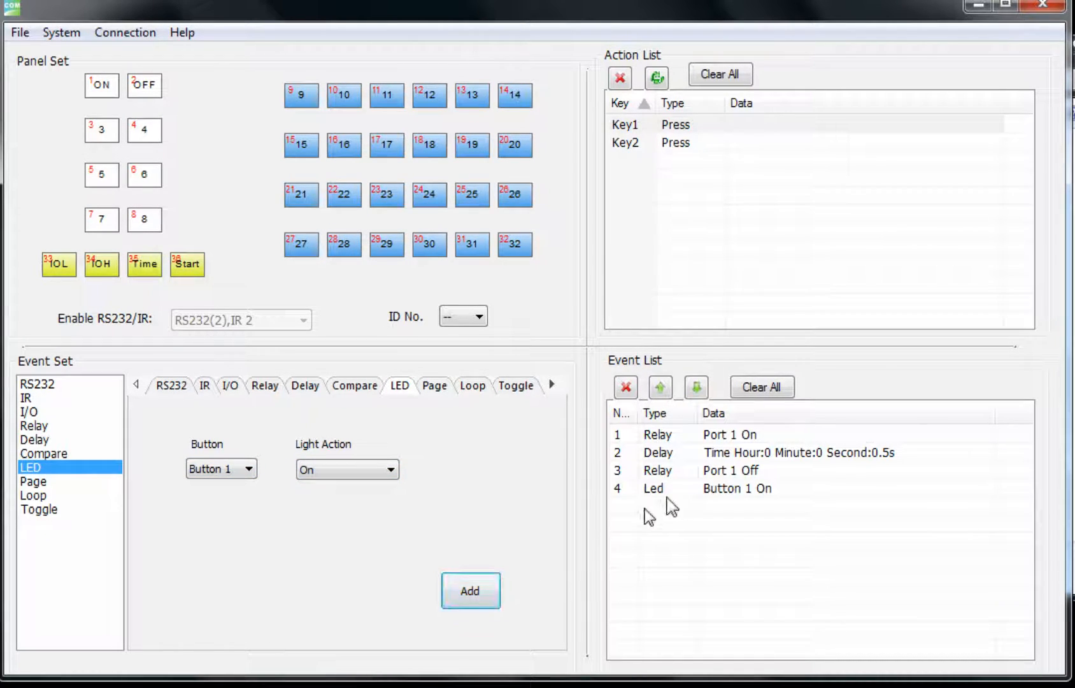
left_click(737, 500)
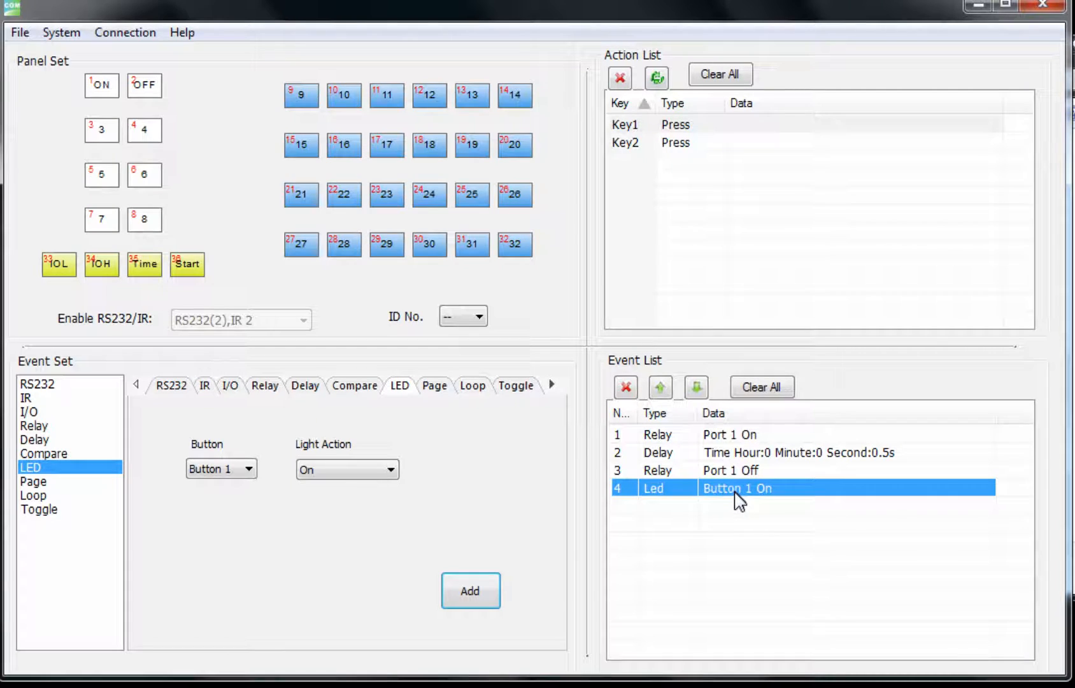
left_click(660, 388)
left_click(660, 389)
left_click(660, 388)
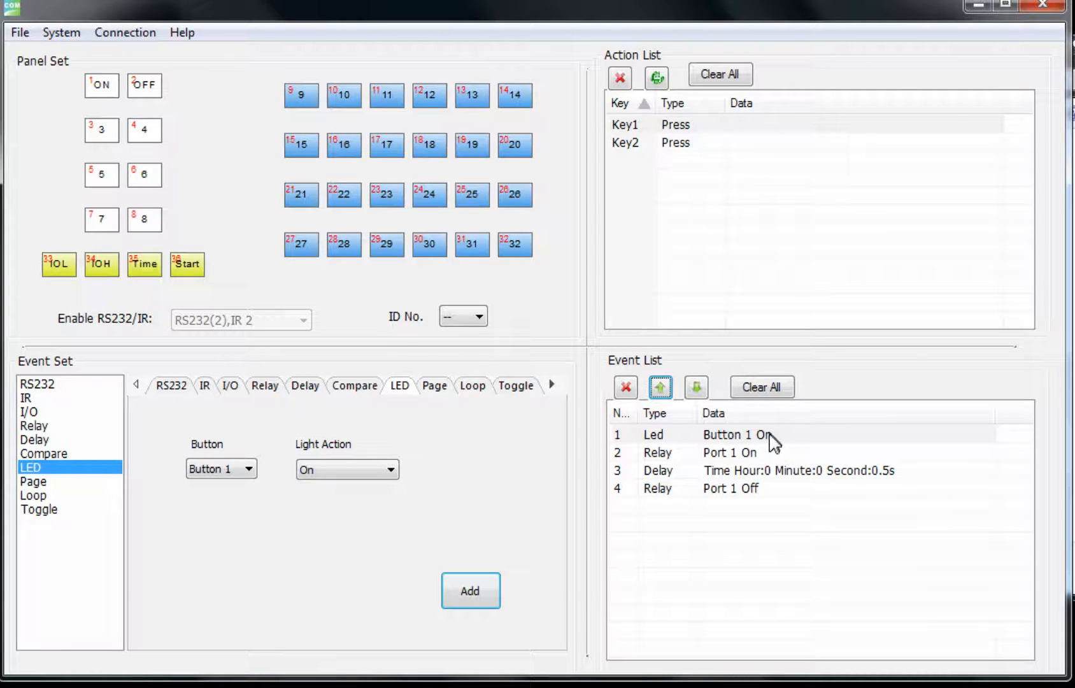
Add an LED event turning Button 2 Off to Key1's Press action and move it to second place in the event sequence.
left_click(246, 469)
left_click(225, 504)
left_click(384, 472)
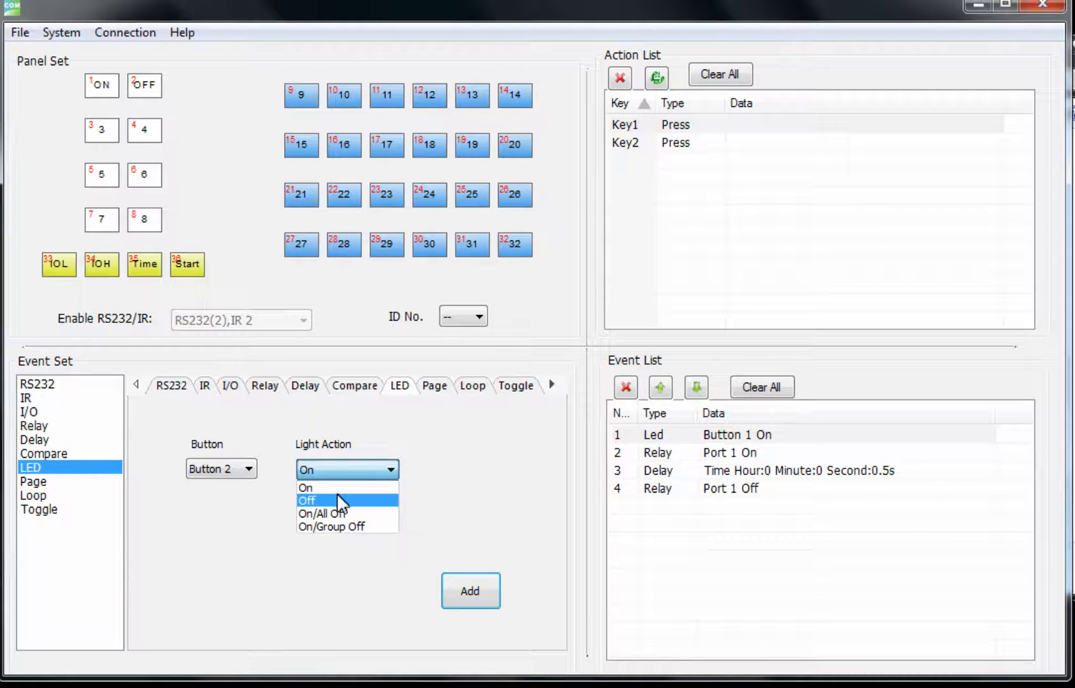
left_click(343, 501)
left_click(486, 590)
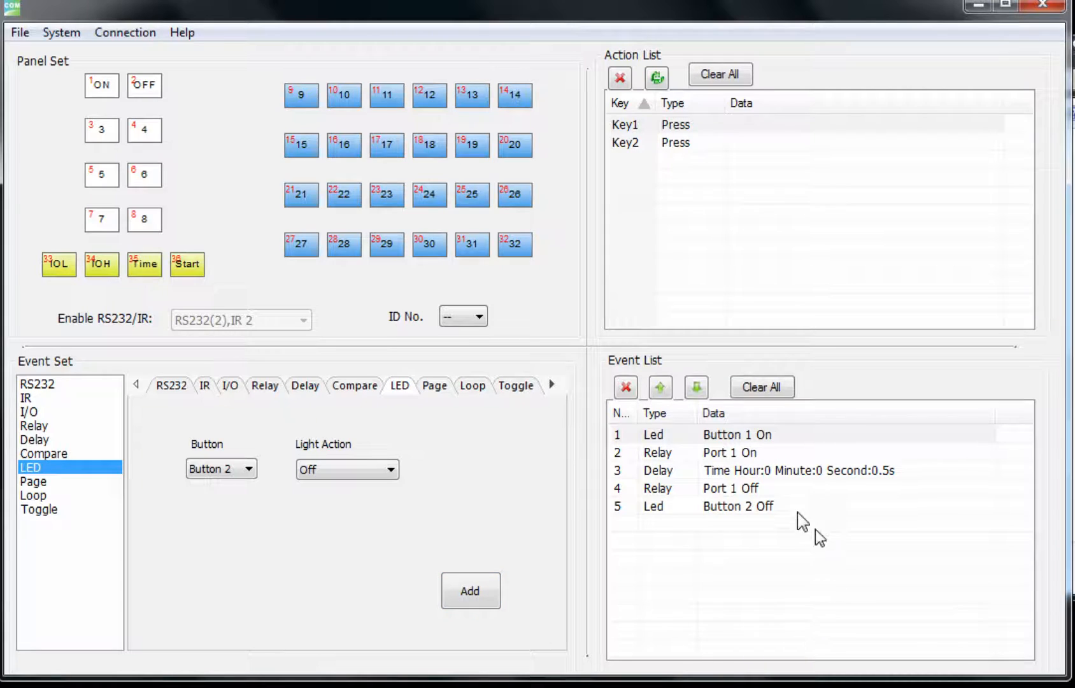
left_click(726, 508)
left_click(660, 386)
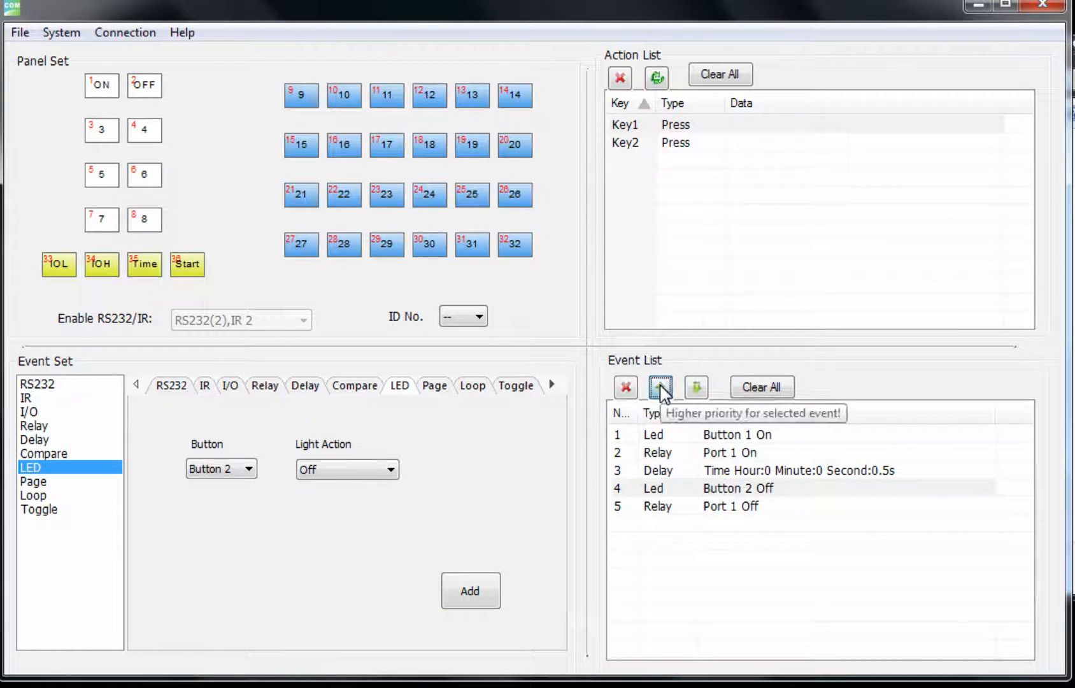
left_click(661, 387)
left_click(661, 386)
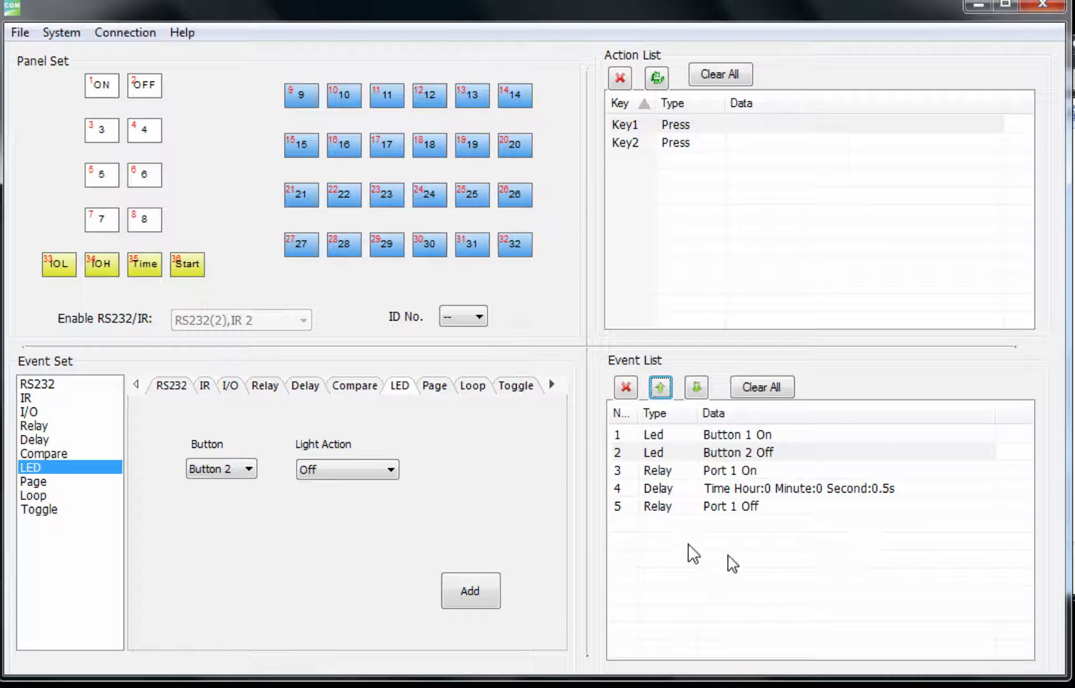
left_click(153, 94)
double_click(154, 94)
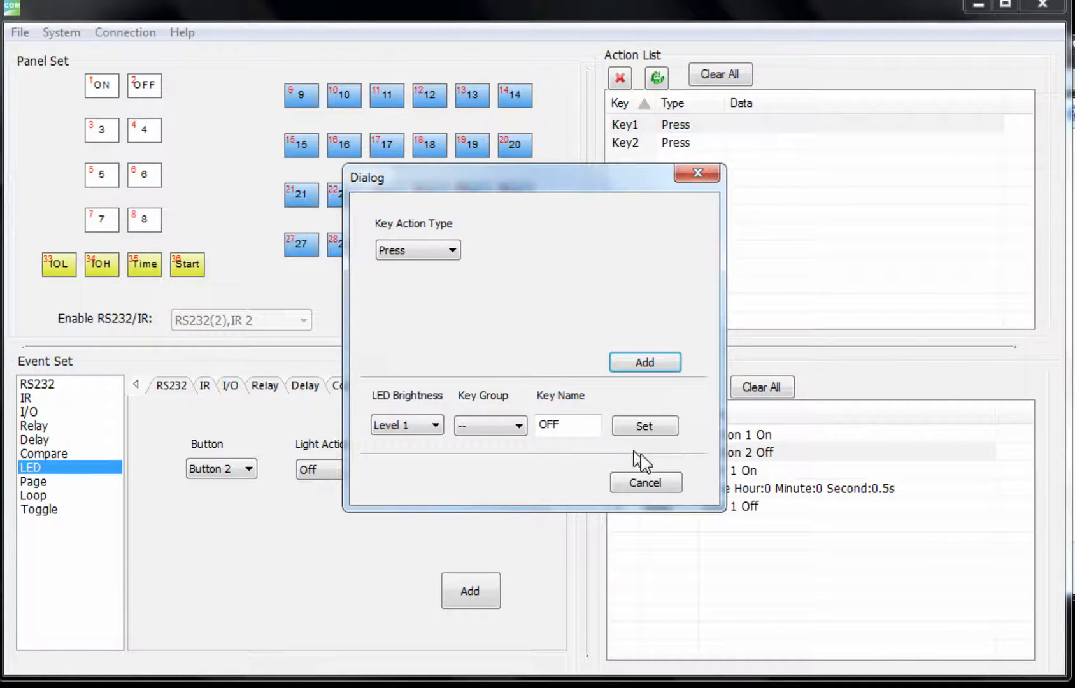
left_click(669, 490)
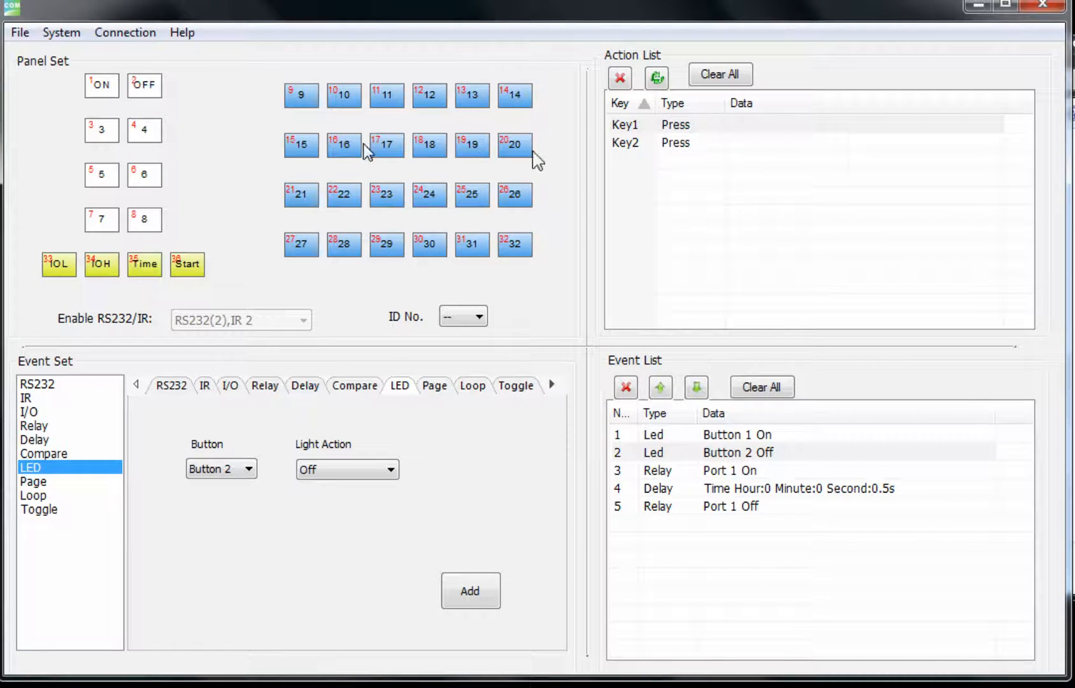
Add an LED event turning Button 2 On to Key2's Press action.
left_click(659, 145)
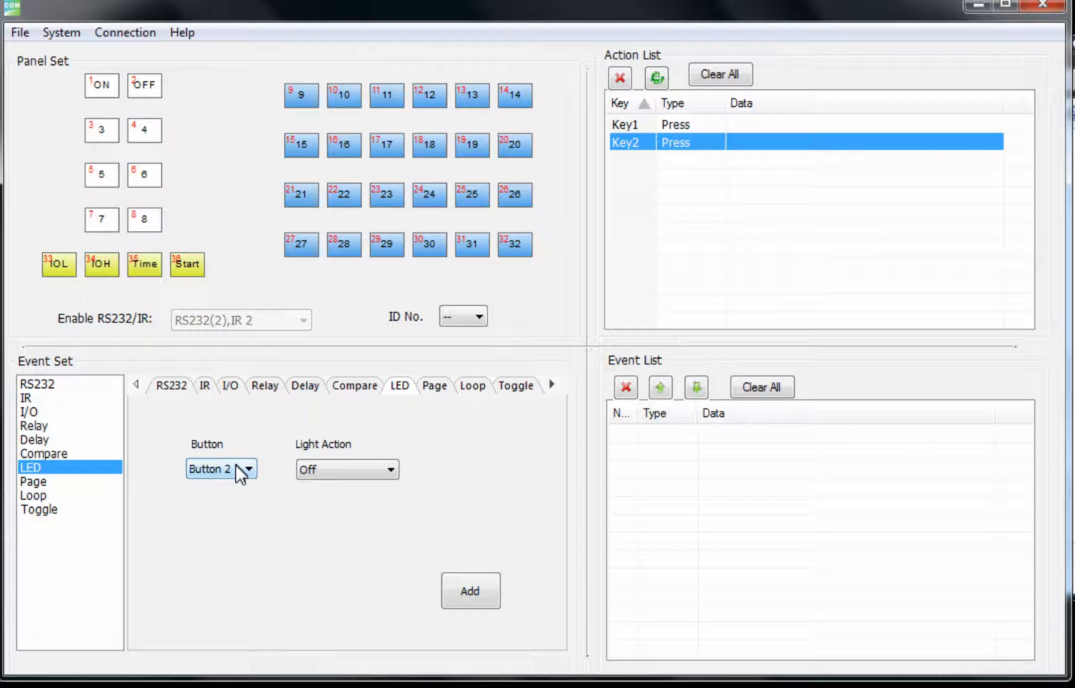
left_click(337, 472)
left_click(336, 488)
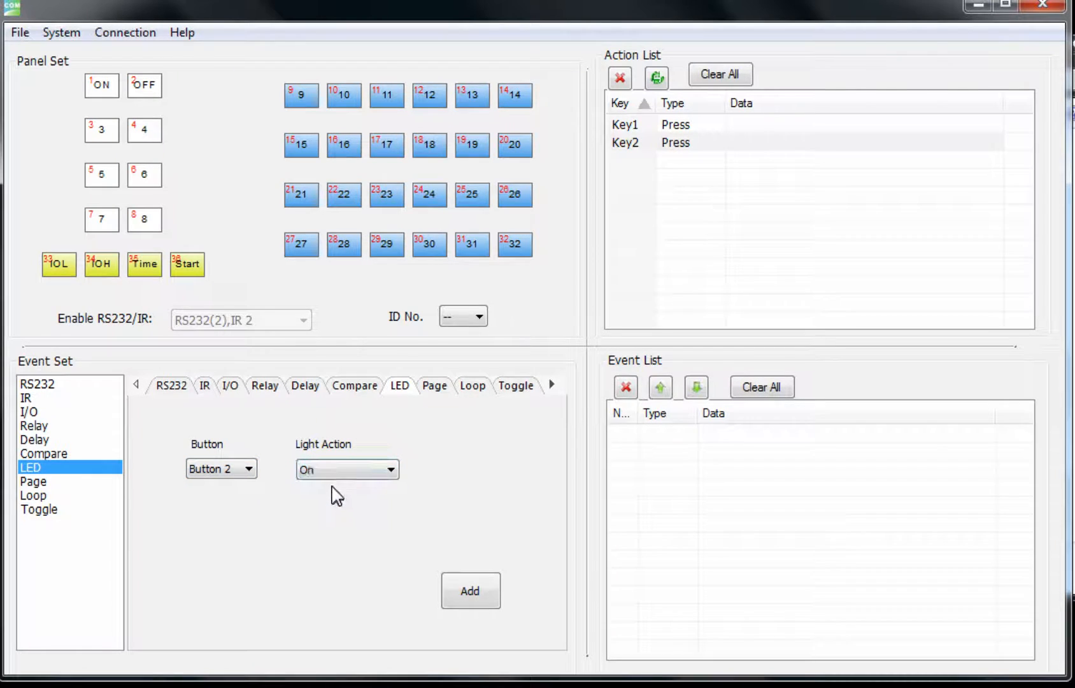
left_click(202, 469)
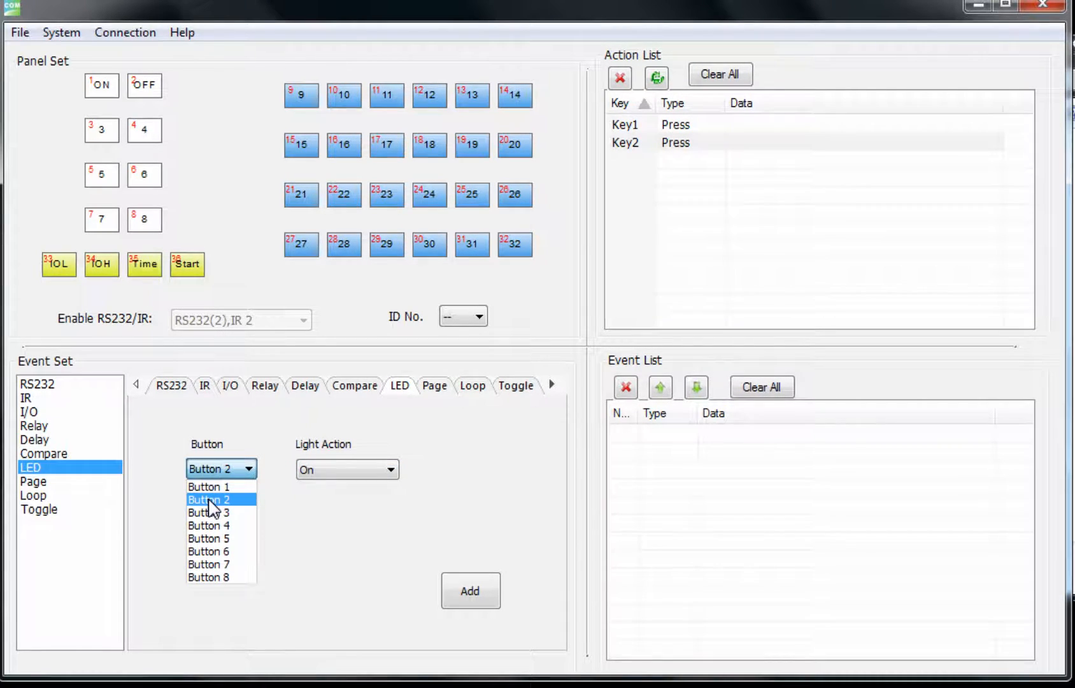
left_click(210, 486)
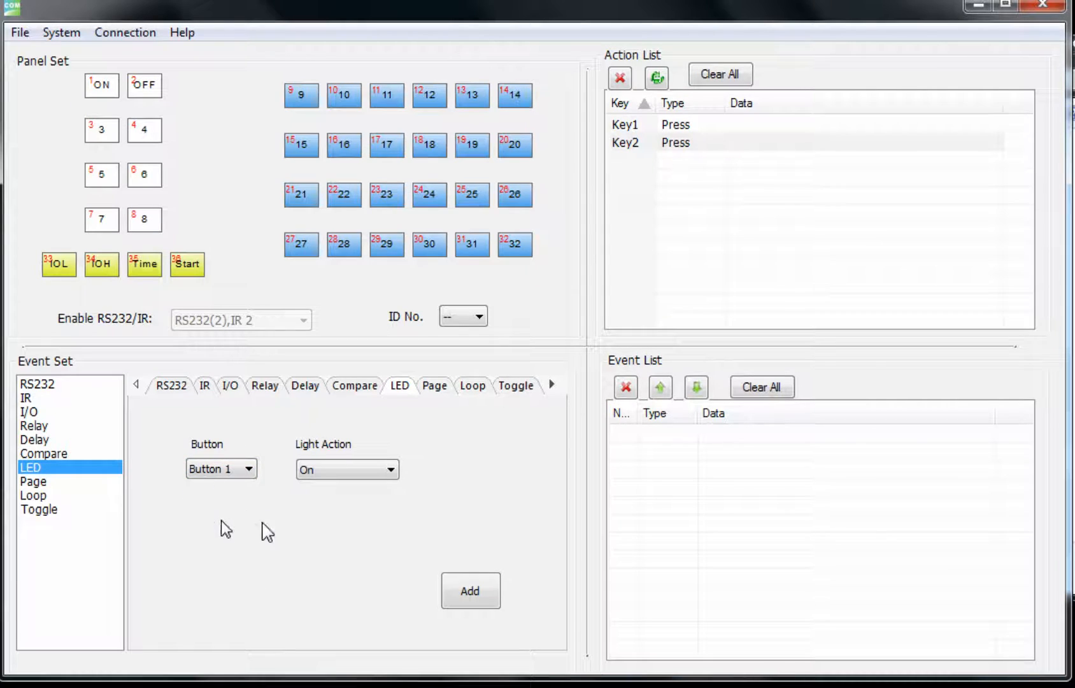
left_click(235, 470)
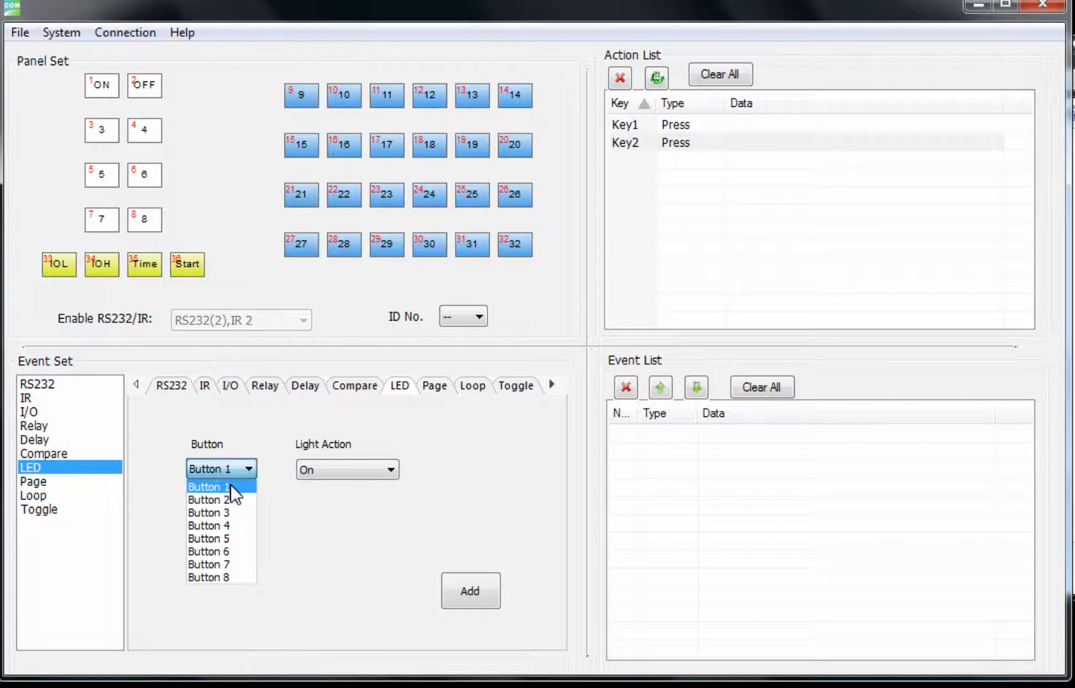
left_click(229, 500)
left_click(481, 590)
Add an LED event turning Button 1 Off to Key2's Press action.
left_click(226, 470)
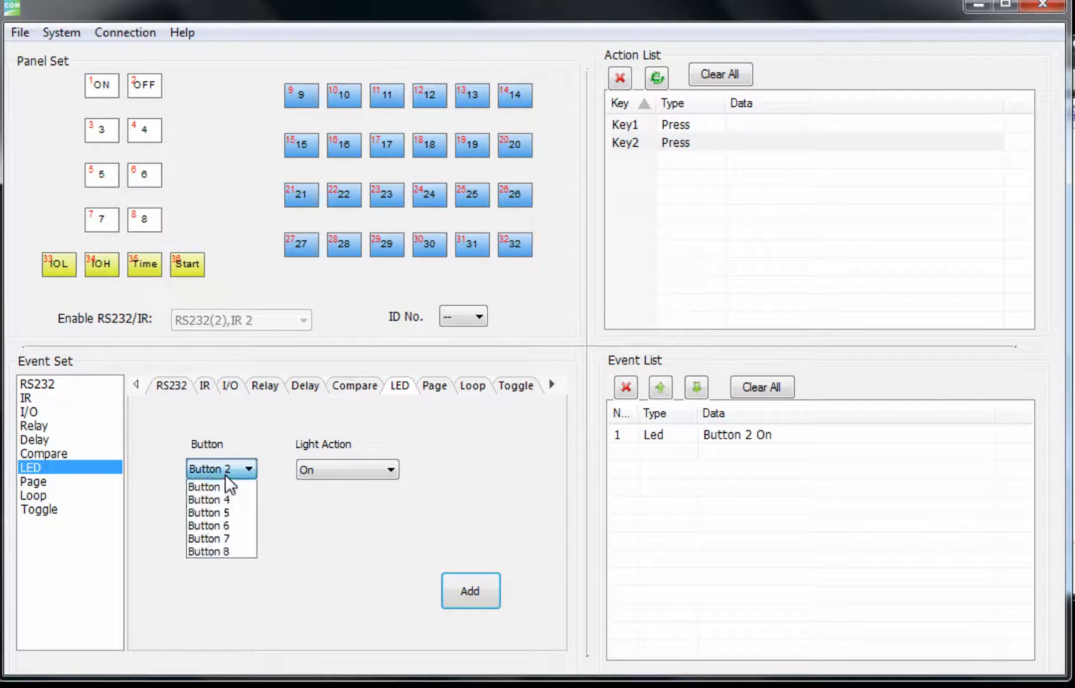
left_click(223, 488)
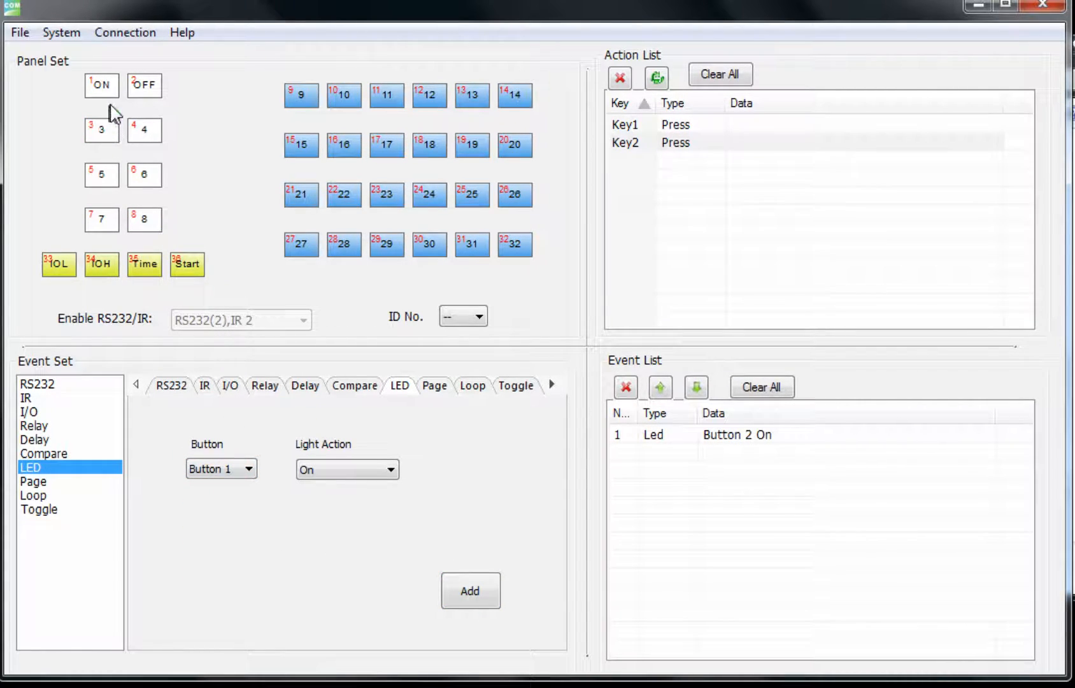
left_click(360, 471)
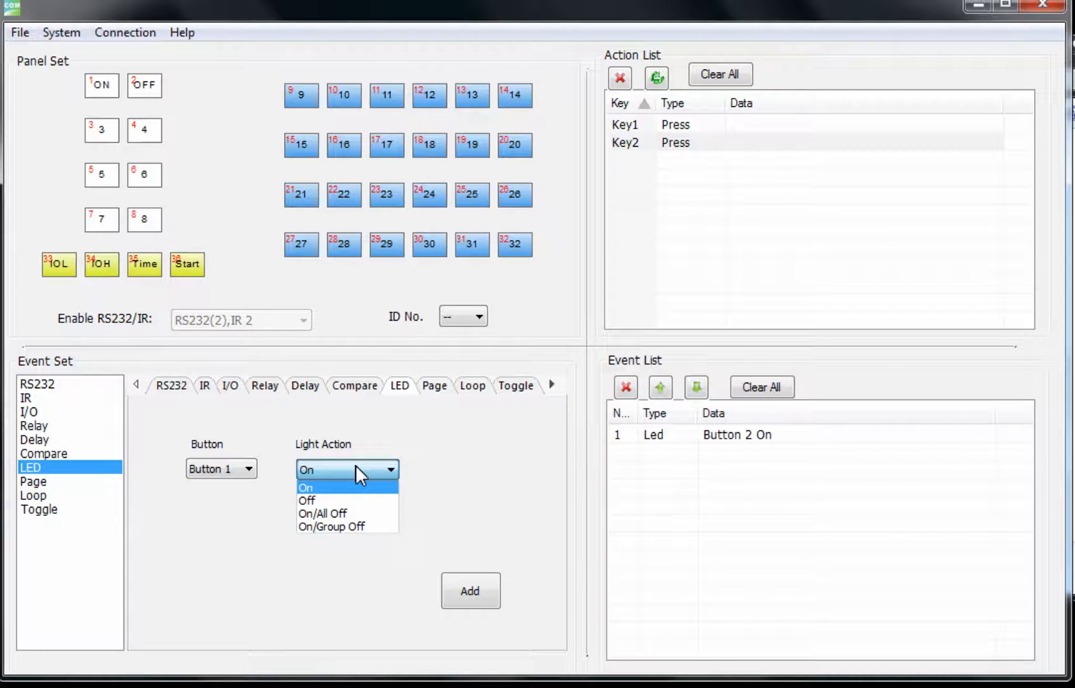
left_click(343, 501)
left_click(477, 605)
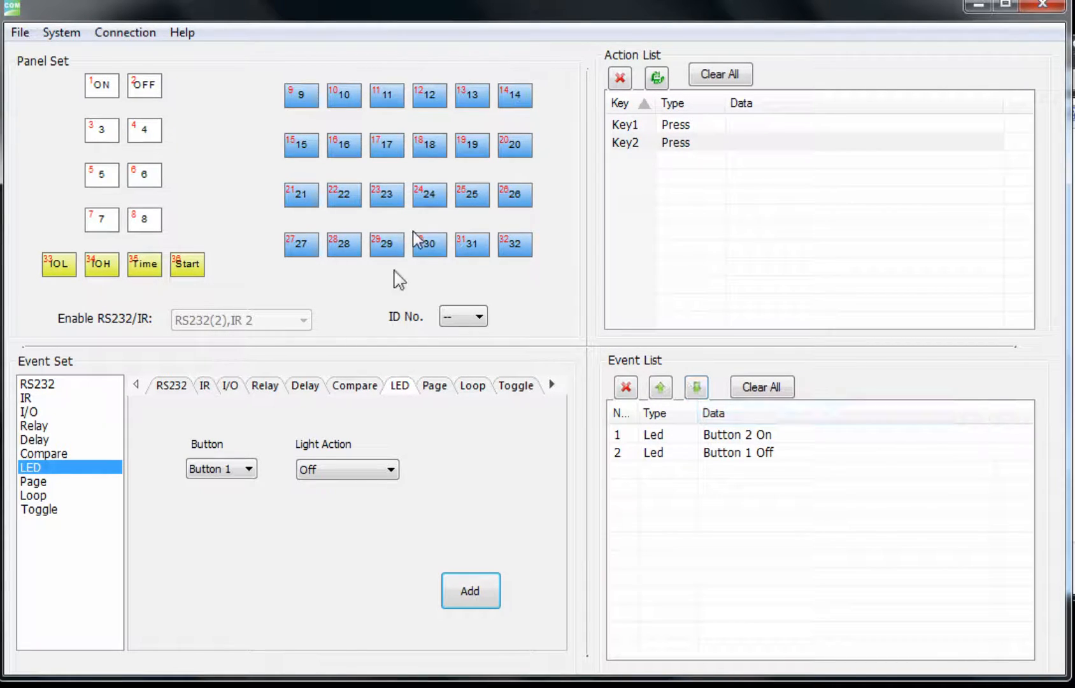
Select Key1's Press action in the action list to bring up its events.
double_click(102, 85)
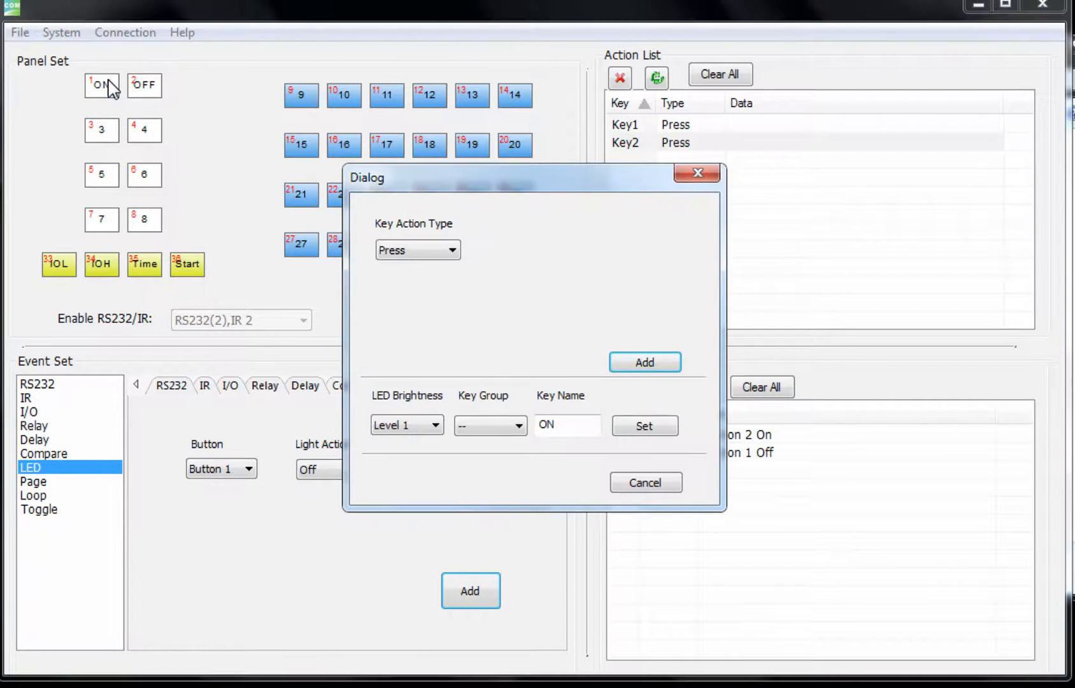
left_click(645, 482)
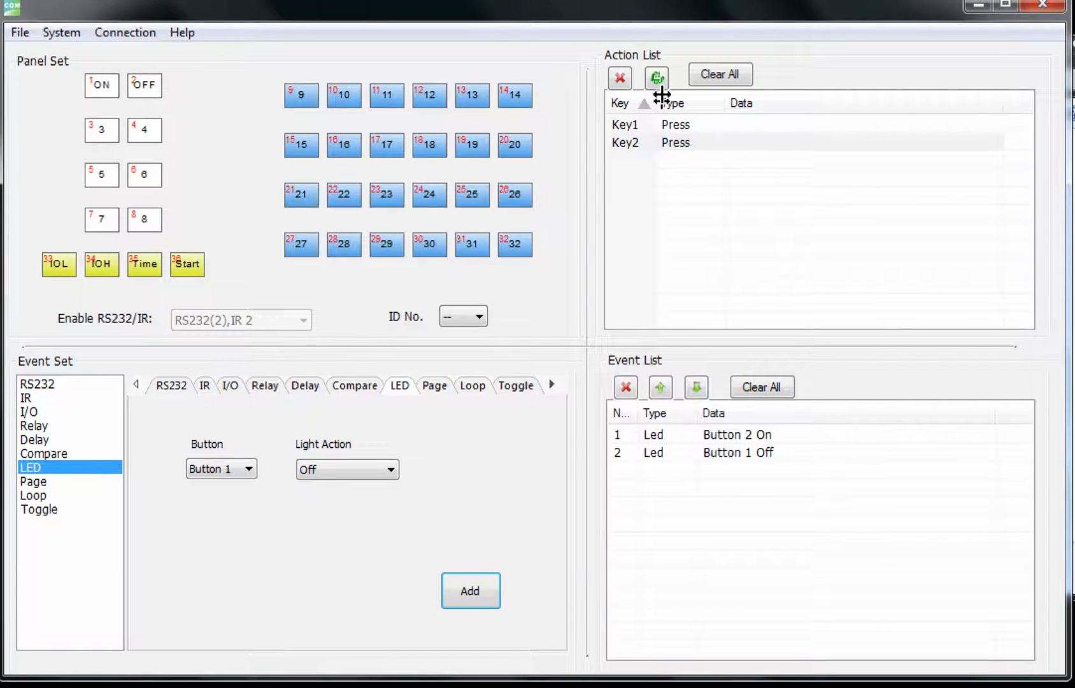
left_click(684, 127)
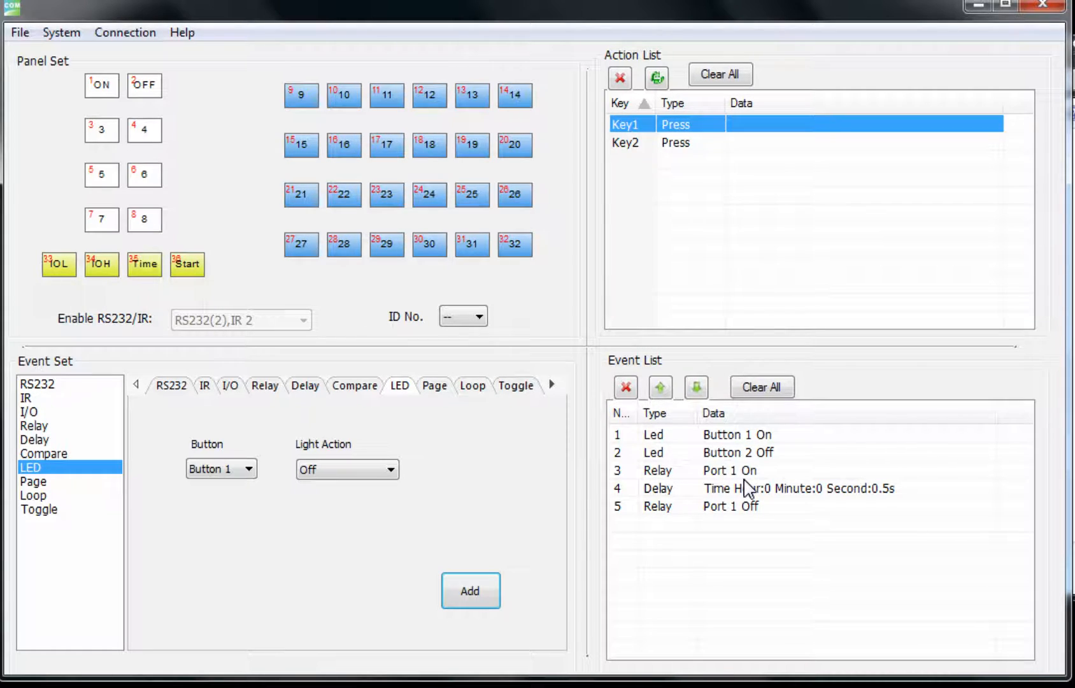
left_click(739, 540)
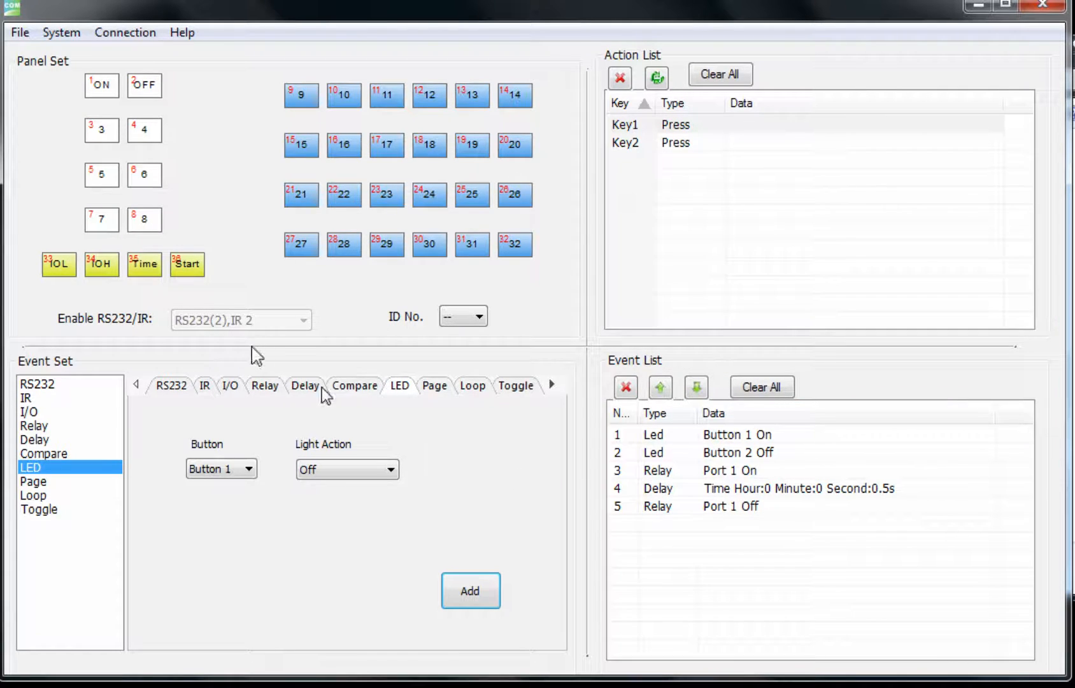
Set up an RS232 event with 9600 baud, 8 data bits, 1 stop bit, ascii format and a Carriage Return end character.
left_click(170, 385)
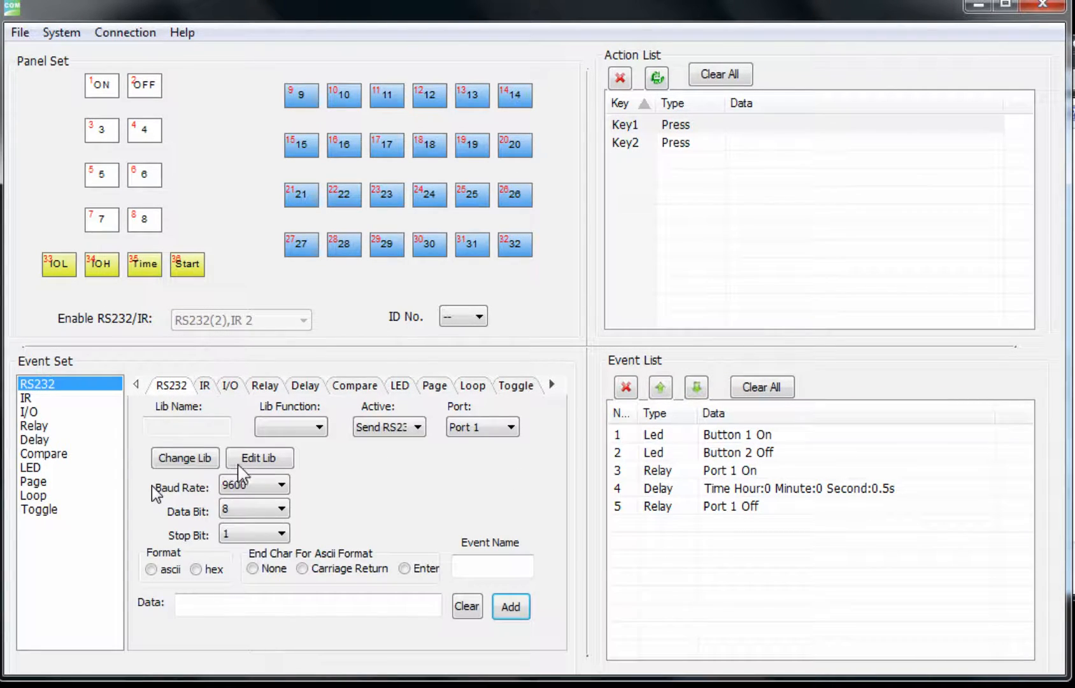
left_click(295, 606)
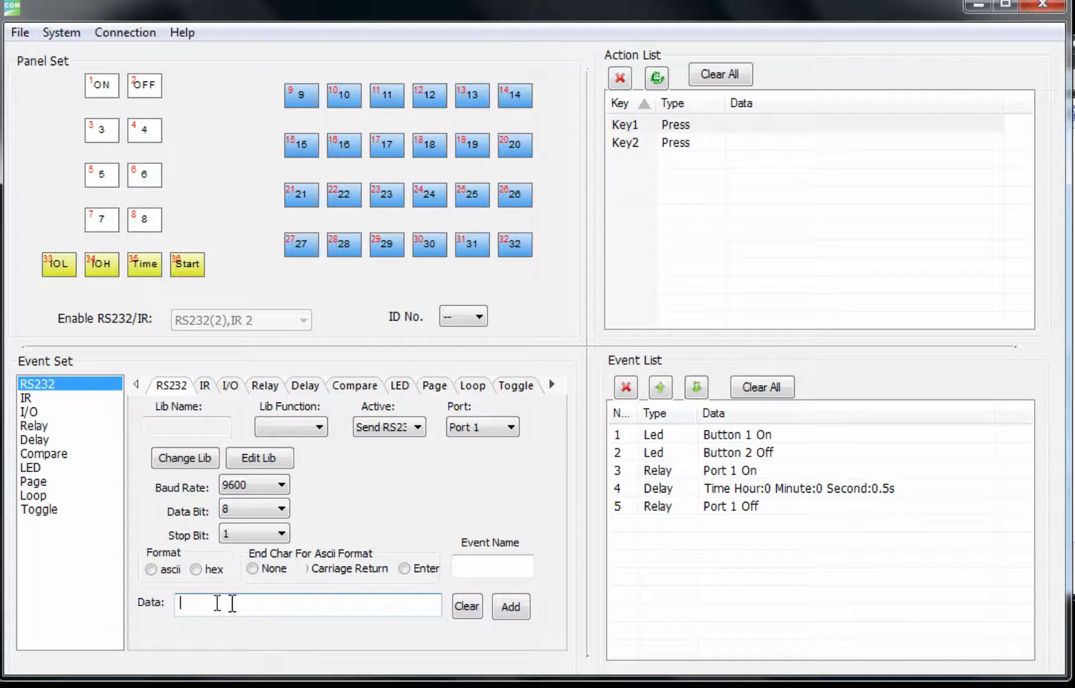
left_click(472, 565)
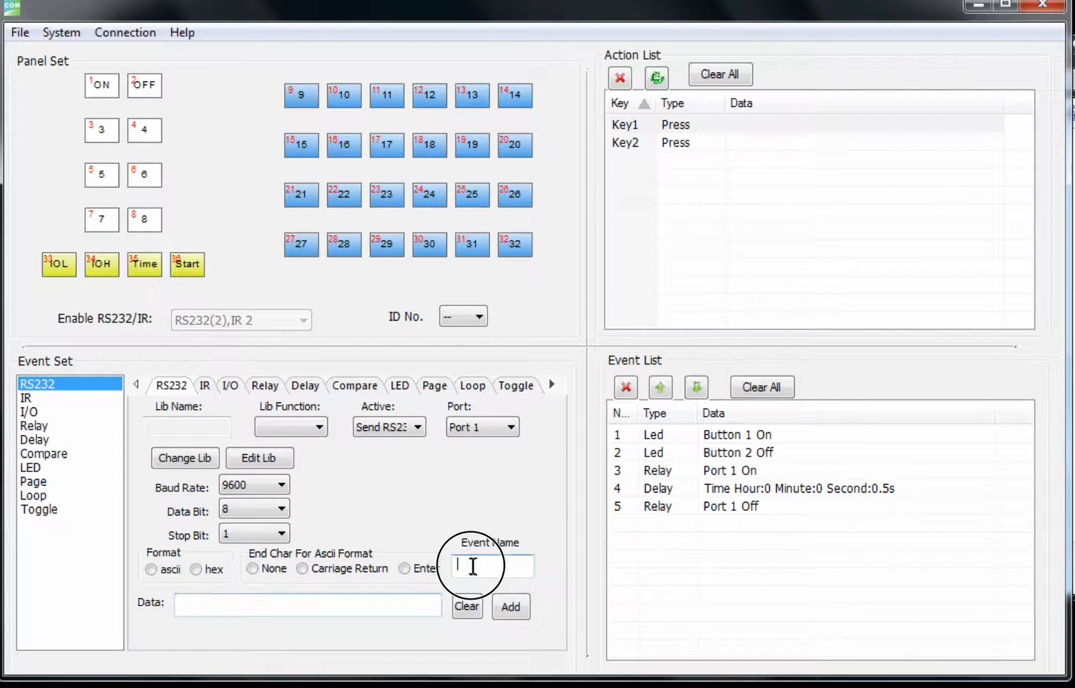
left_click(151, 568)
left_click(249, 487)
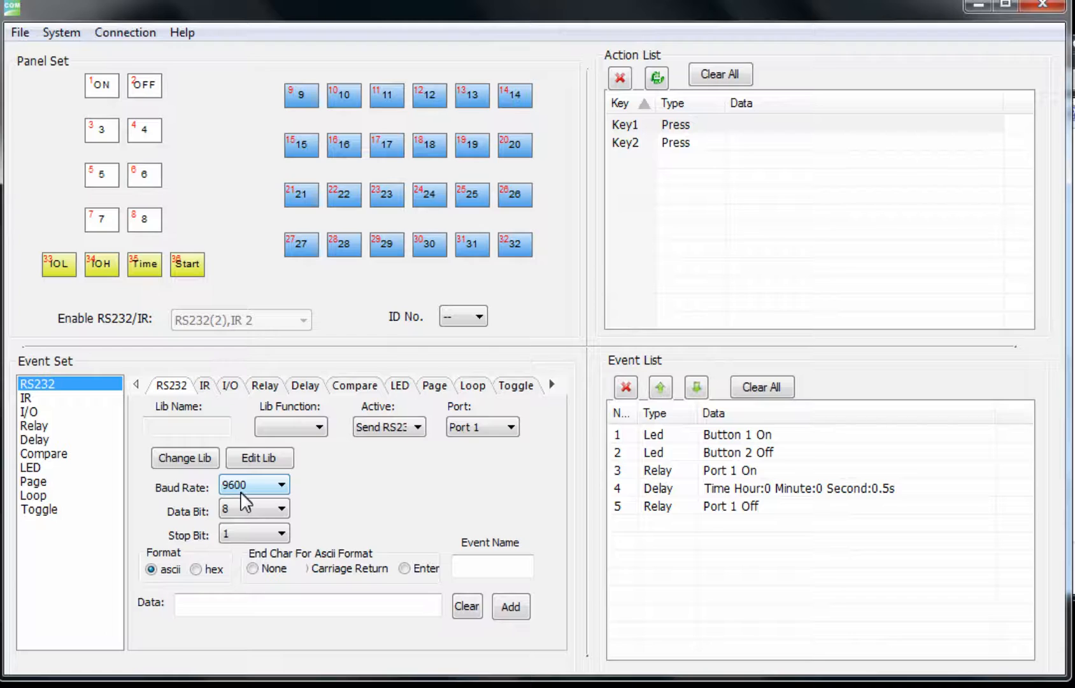
left_click(255, 509)
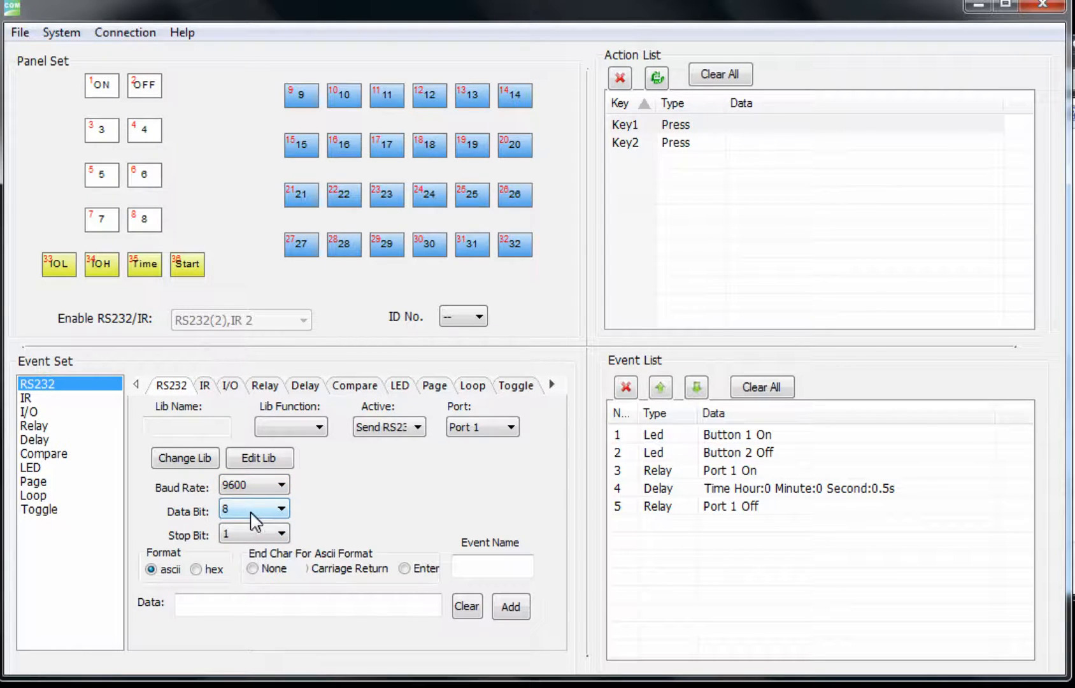
left_click(231, 537)
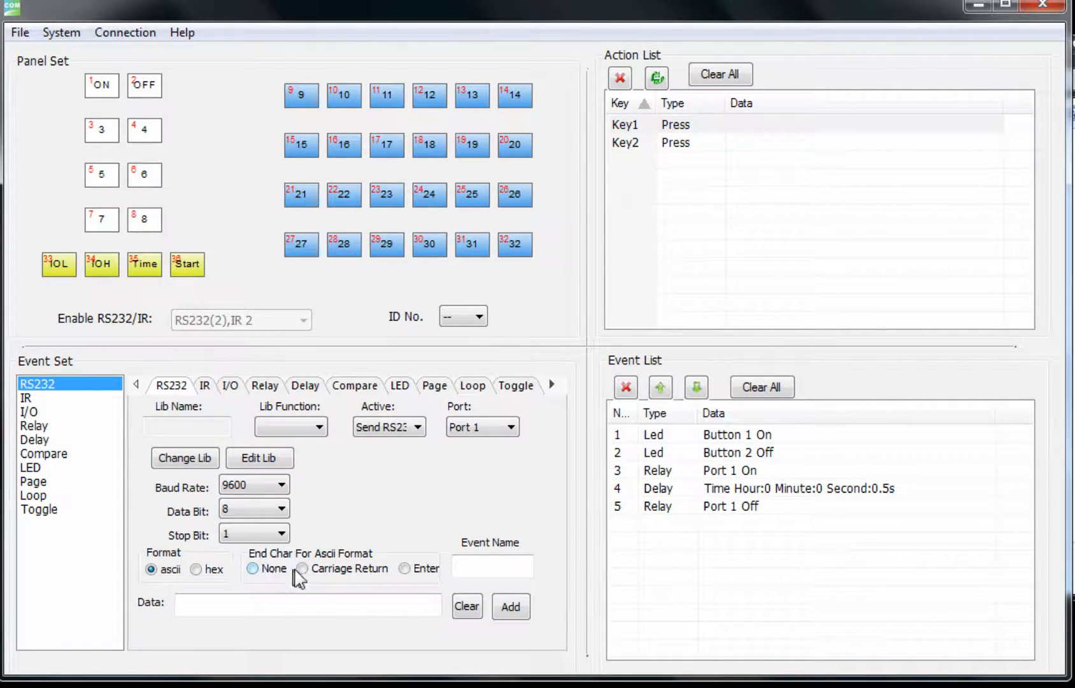
Name the RS232 event ProjOn, enter PWON as its data and try to add it on Port 1.
left_click(489, 566)
type("ProjOn")
left_click(343, 605)
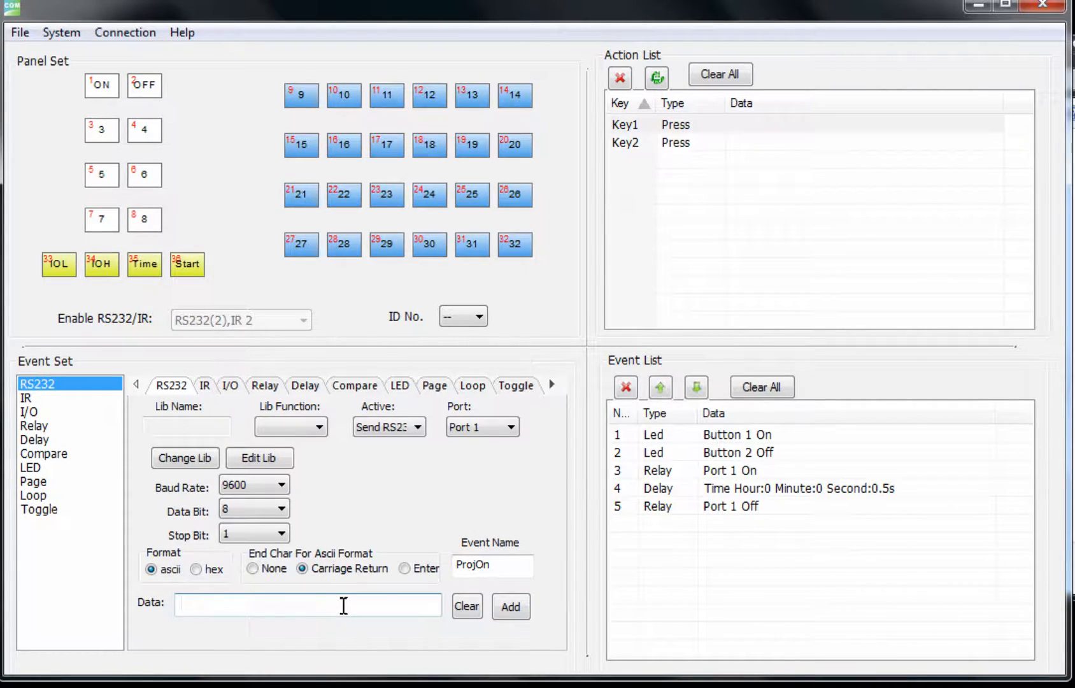
type("PWON")
left_click(519, 608)
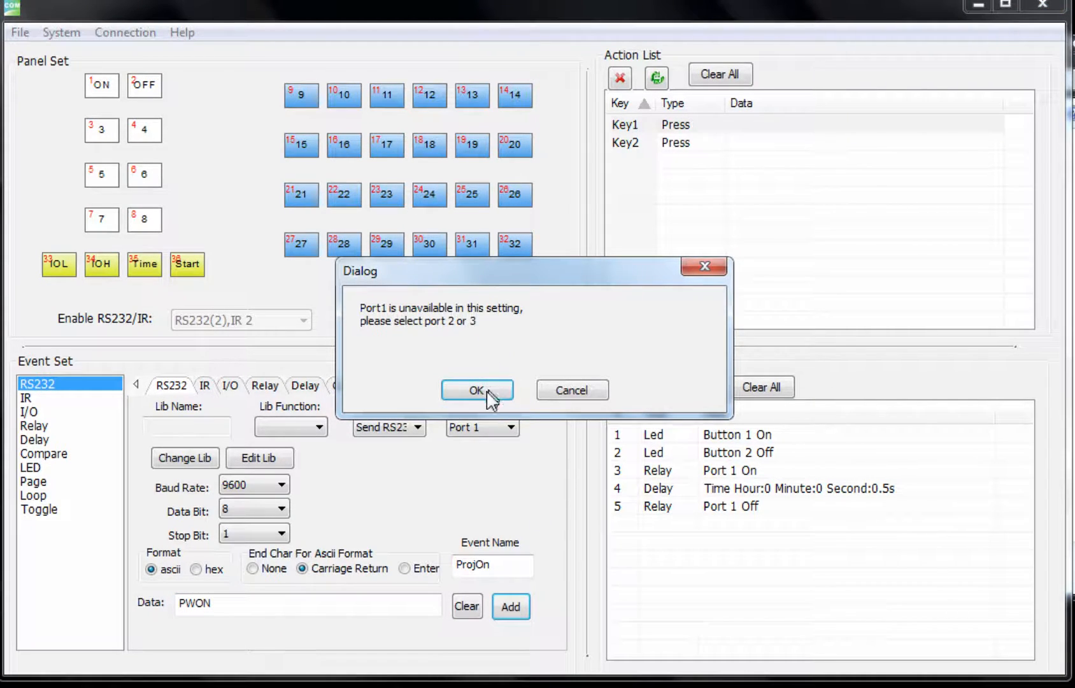
left_click(478, 390)
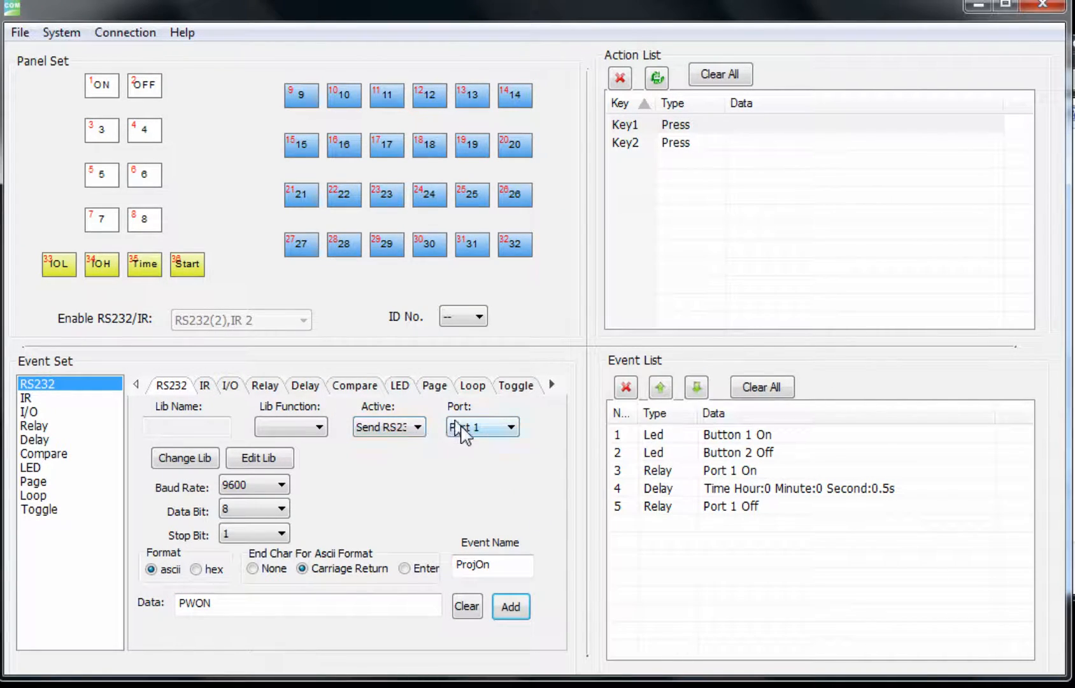
Switch the ProjOn RS232 event to Port 2 and add it to Key1's Press action.
left_click(476, 426)
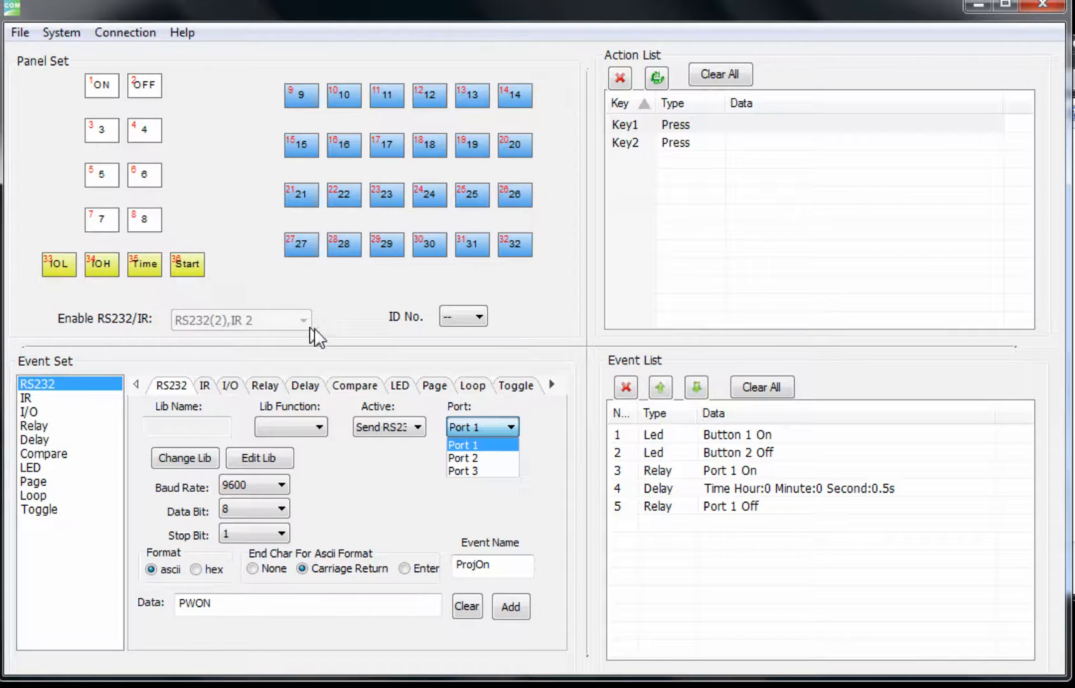
left_click(465, 457)
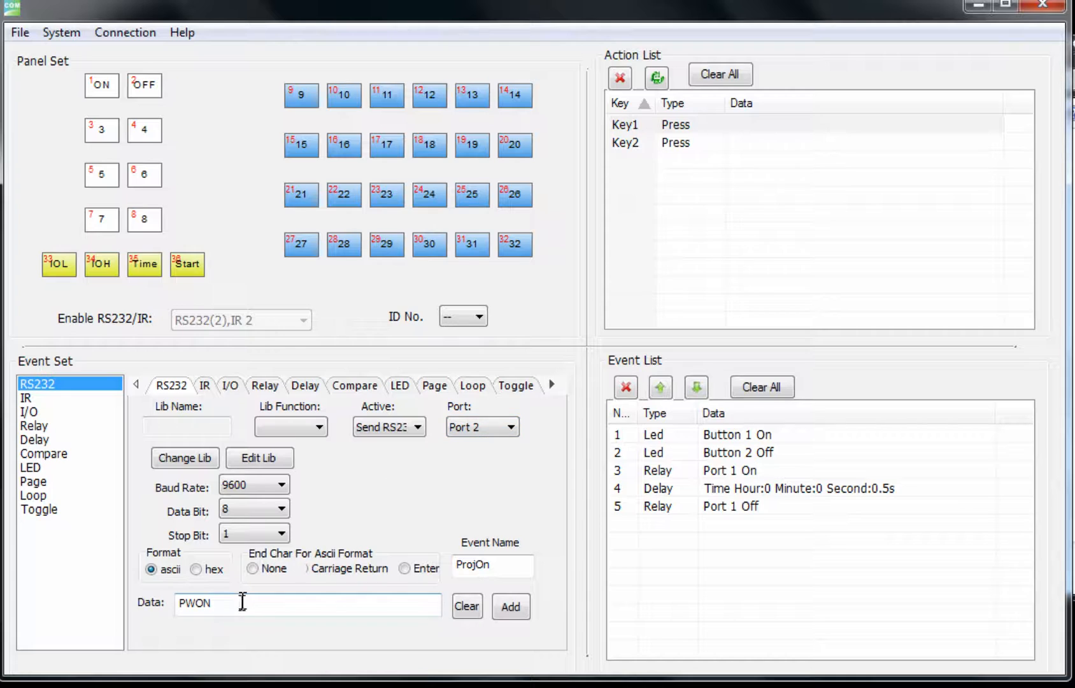
left_click(510, 611)
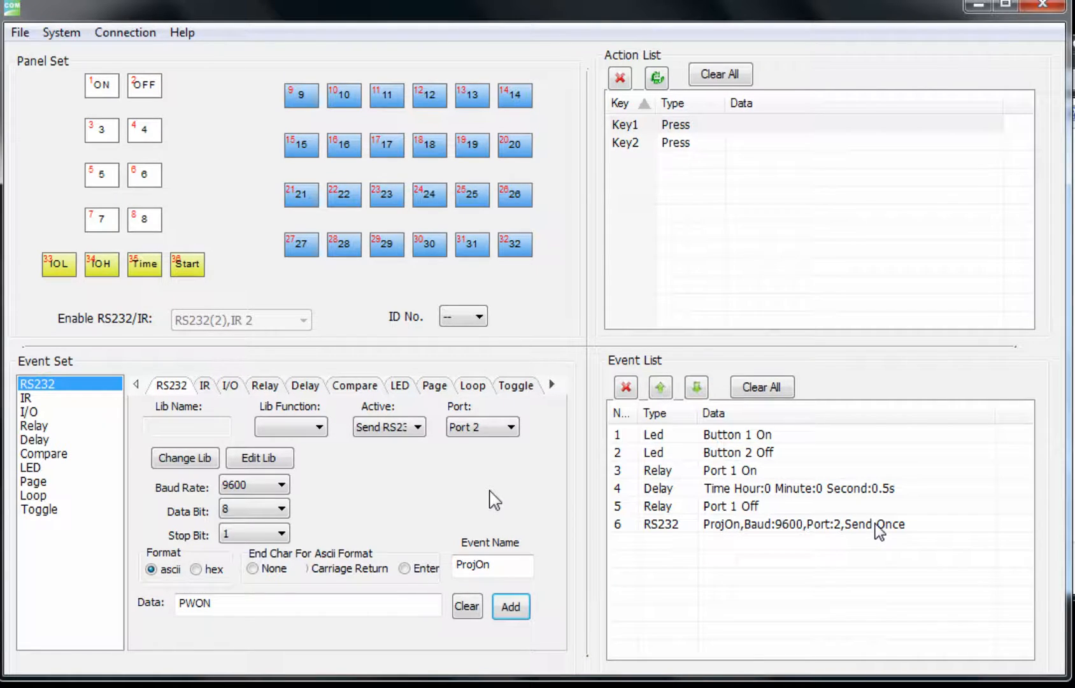
left_click(370, 565)
left_click(150, 85)
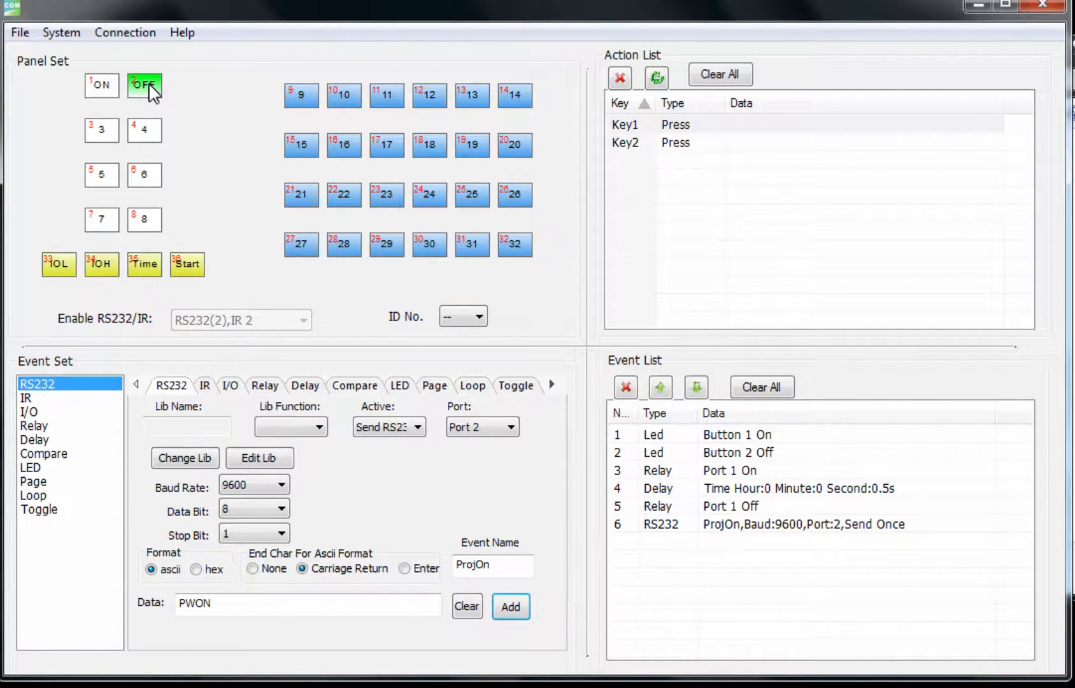
double_click(150, 89)
left_click(630, 481)
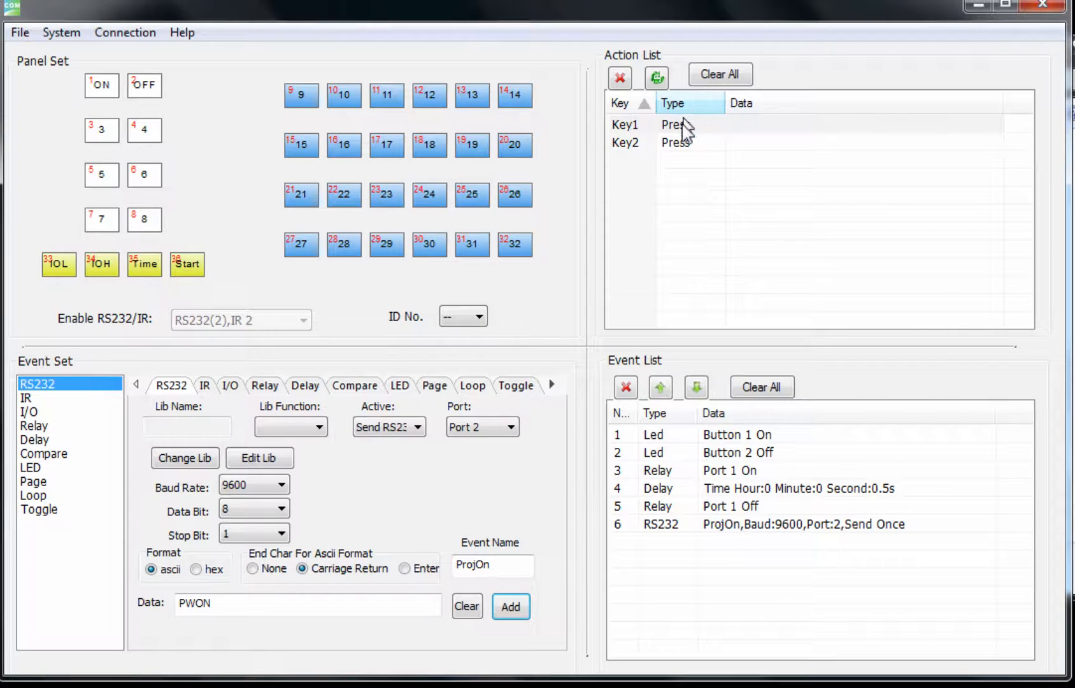
Select Key2's Press action in the action list and clear PWON from the RS232 event data.
left_click(679, 142)
left_click(713, 505)
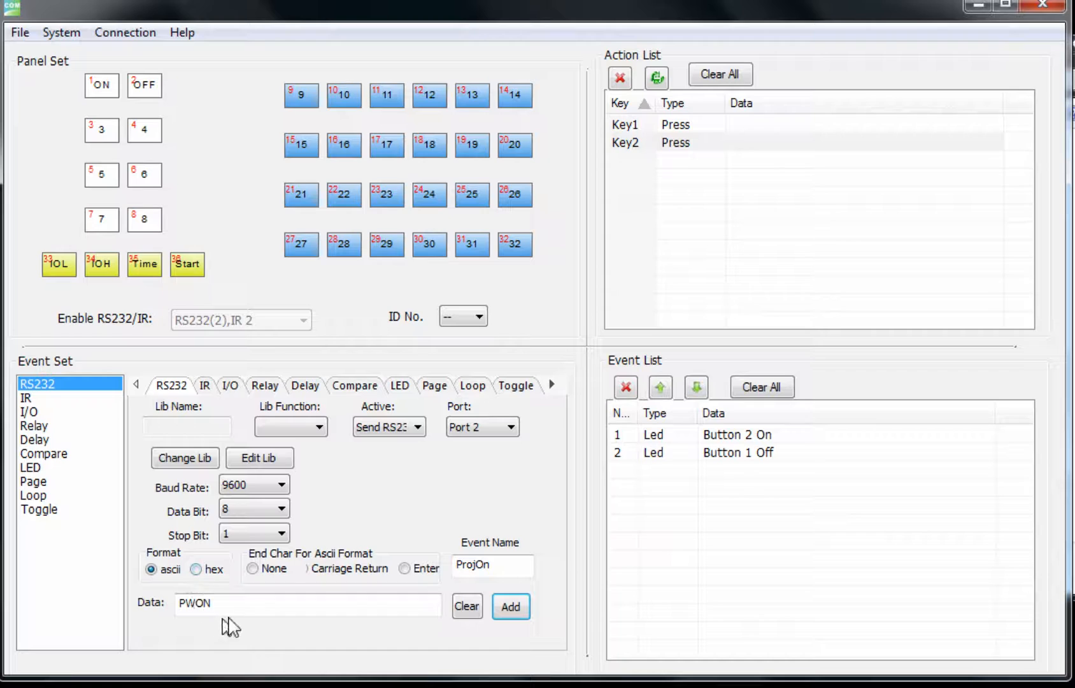
left_click_drag(216, 606, 156, 607)
key("BackSpace")
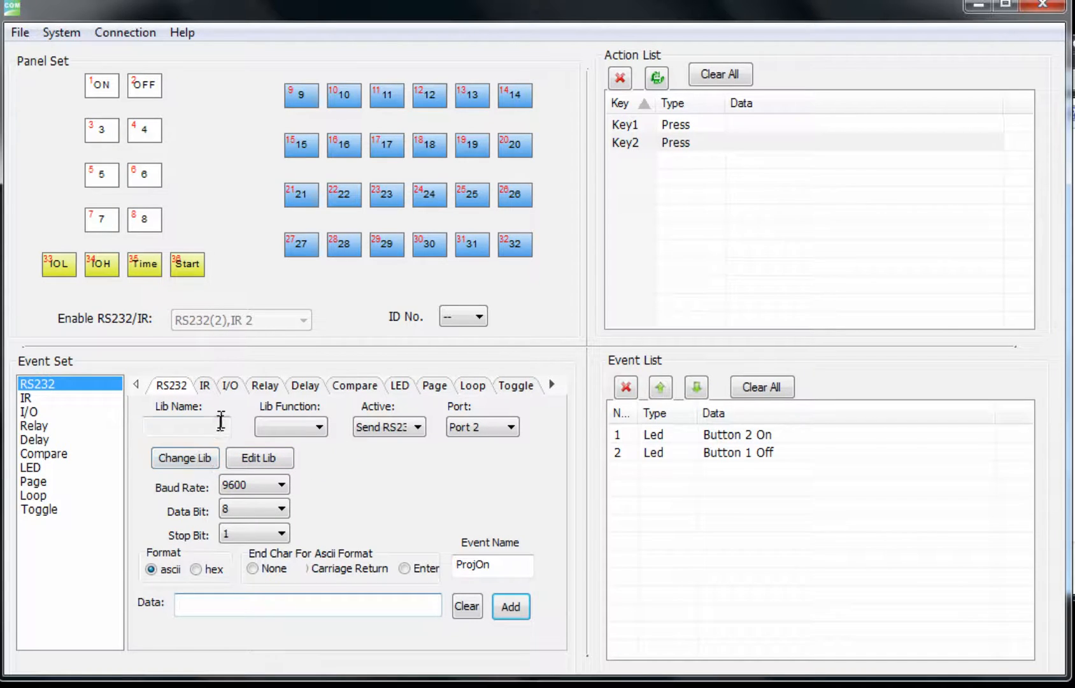
Create a new RS232 library named EpsonProj in the library editor.
left_click(257, 458)
left_click(353, 324)
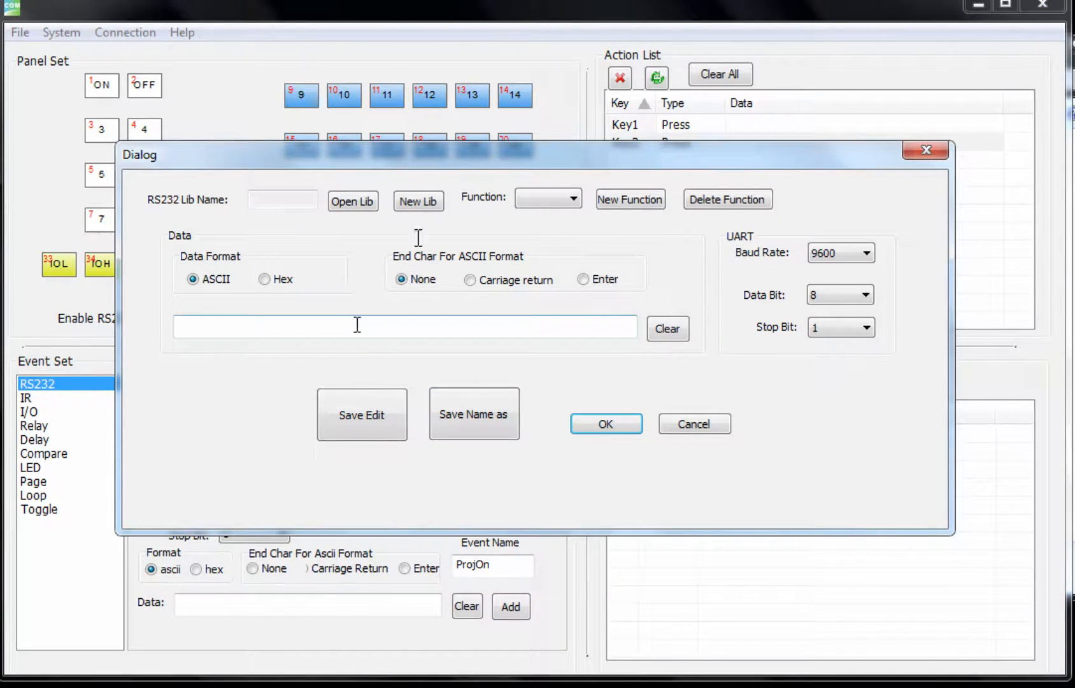
left_click_drag(393, 160, 369, 159)
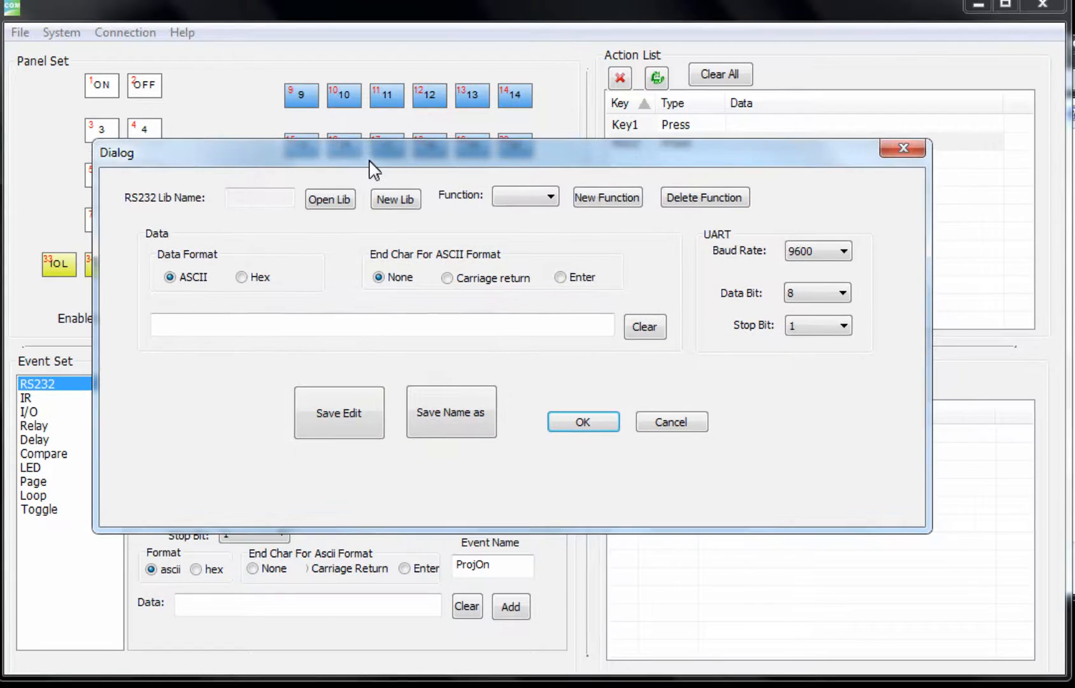
left_click(401, 205)
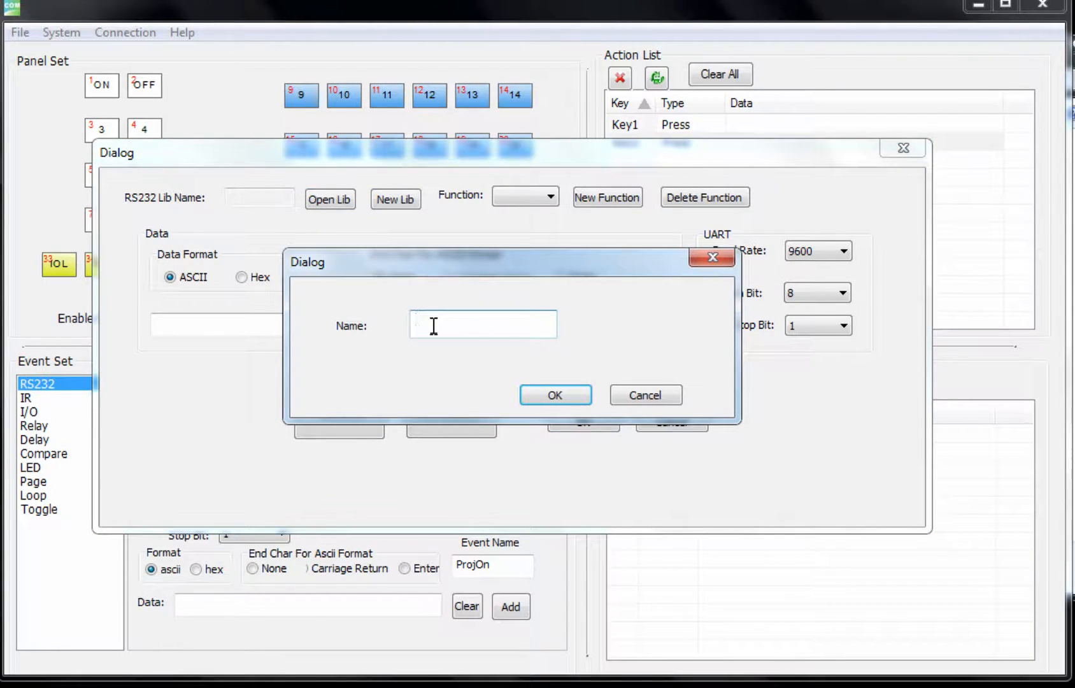
type("EpsonProj")
left_click(549, 394)
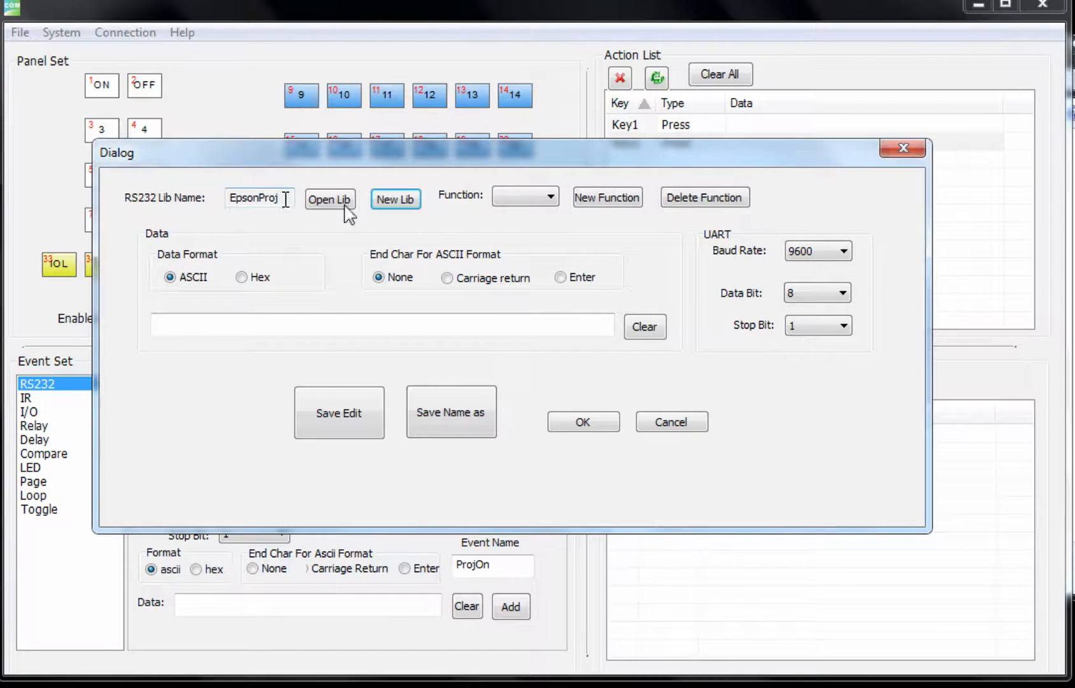
Add a function named PwrOn to the EpsonProj library, enter PWON as its data and save it.
left_click(523, 199)
left_click(596, 224)
left_click(603, 202)
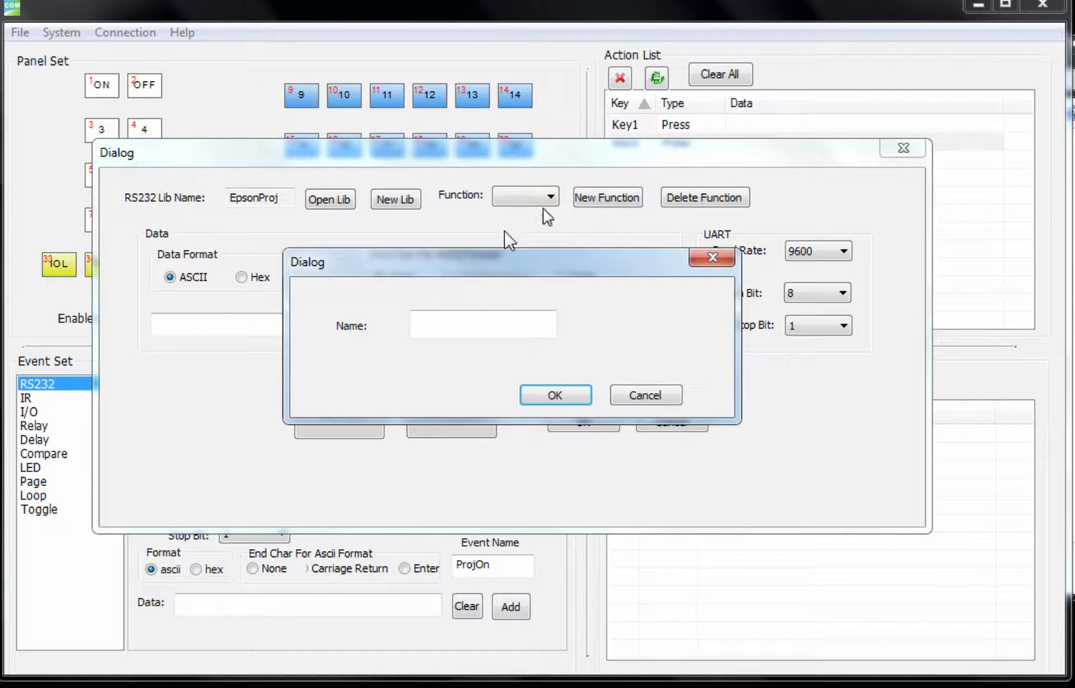
left_click_drag(599, 258, 582, 260)
left_click(412, 330)
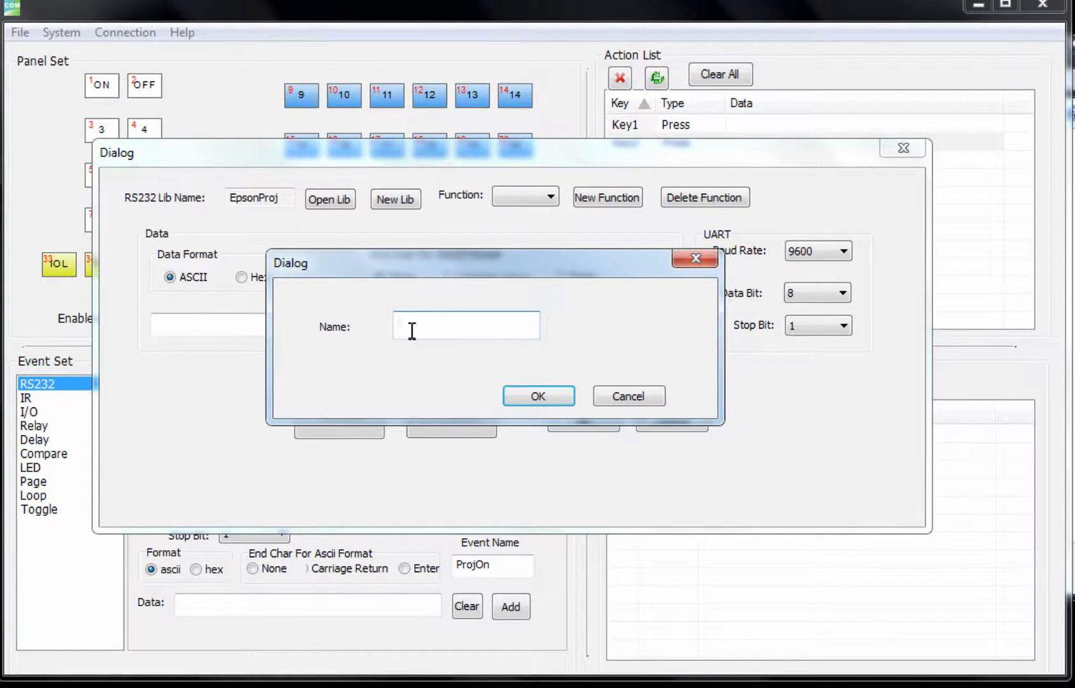
type("Power on")
key("BackSpace")
type("\\")
left_click(537, 398)
left_click(216, 326)
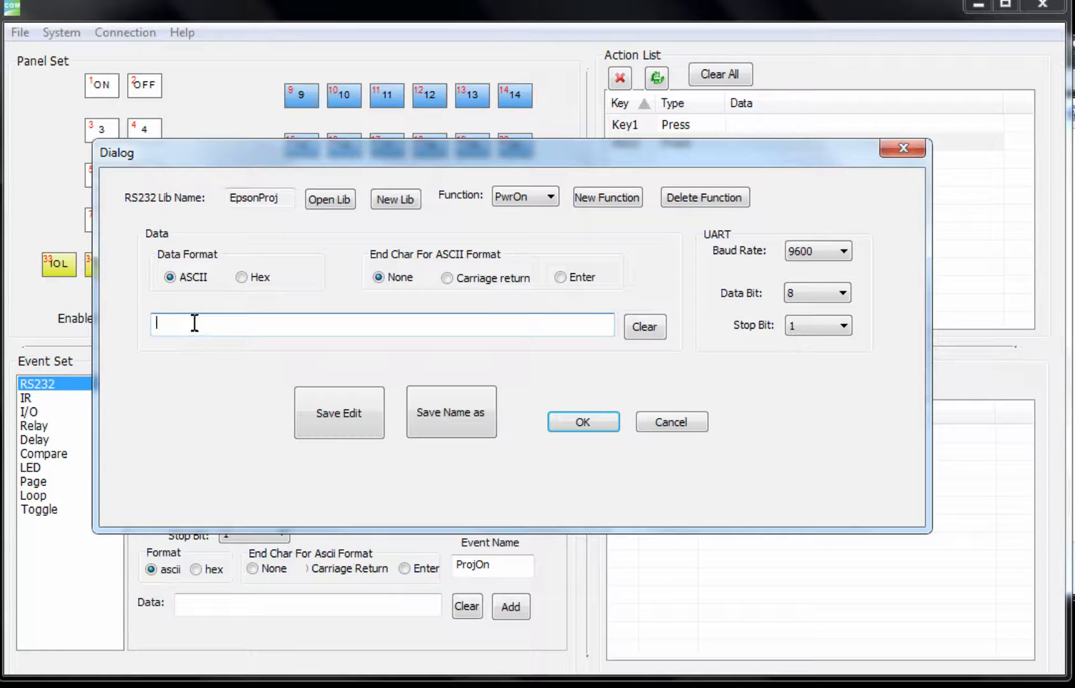
type("PW")
left_click(339, 413)
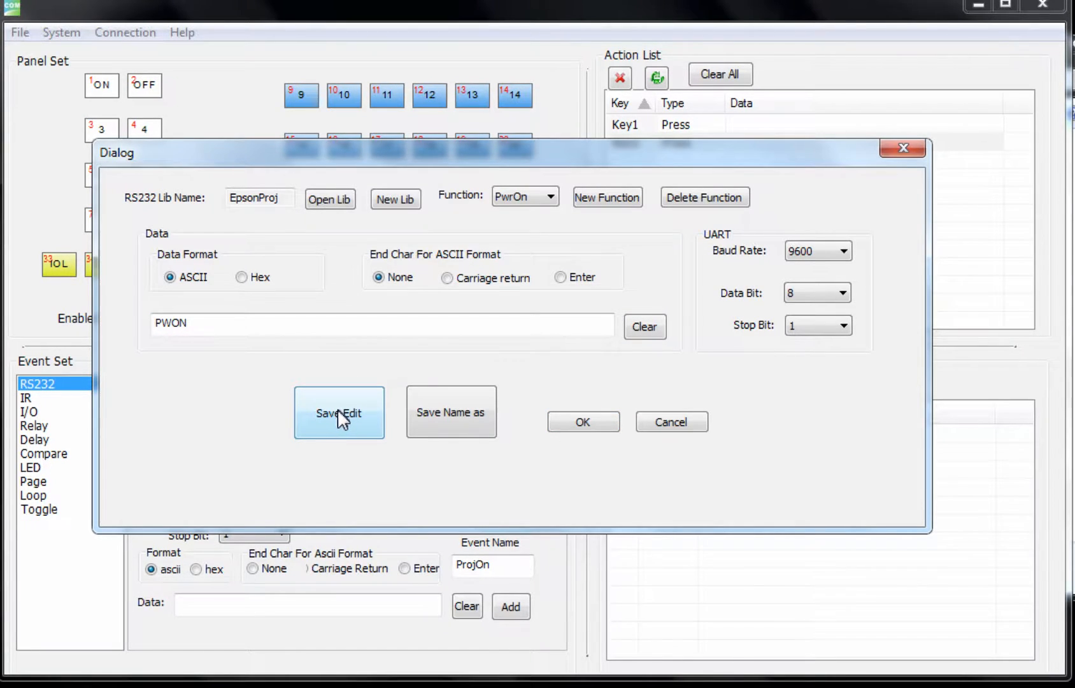
Add a PwrOff function with PWOFF as its data, save it, review the function list and accept the library.
left_click(605, 203)
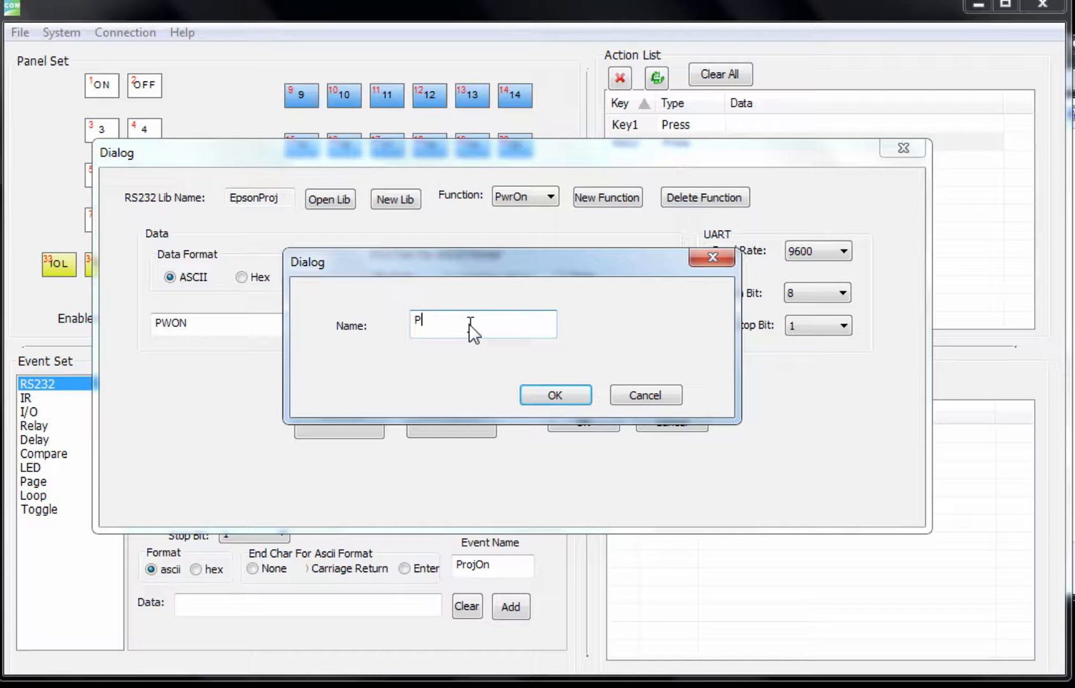
type("PwrOff")
left_click(541, 394)
left_click(232, 321)
type("FF")
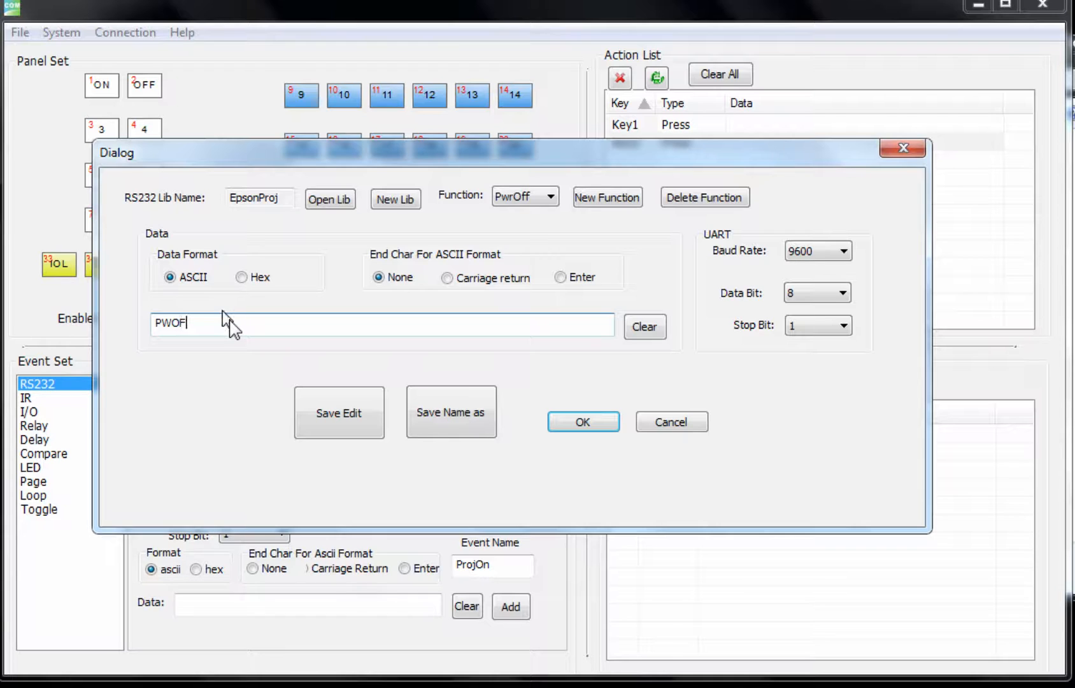
left_click(359, 440)
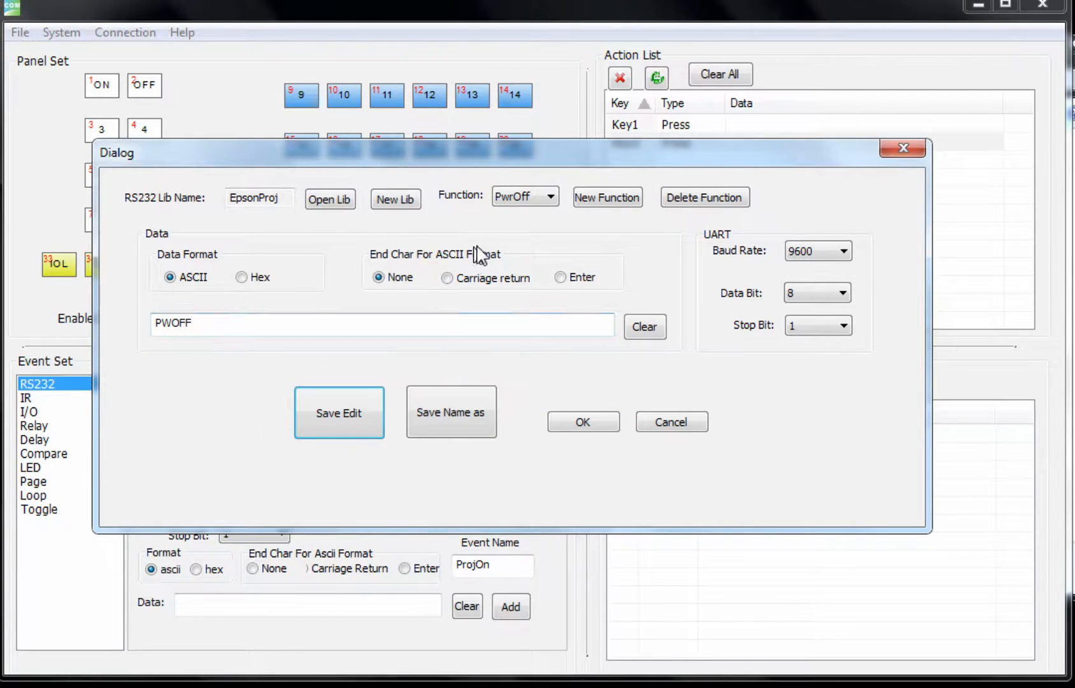
left_click(517, 198)
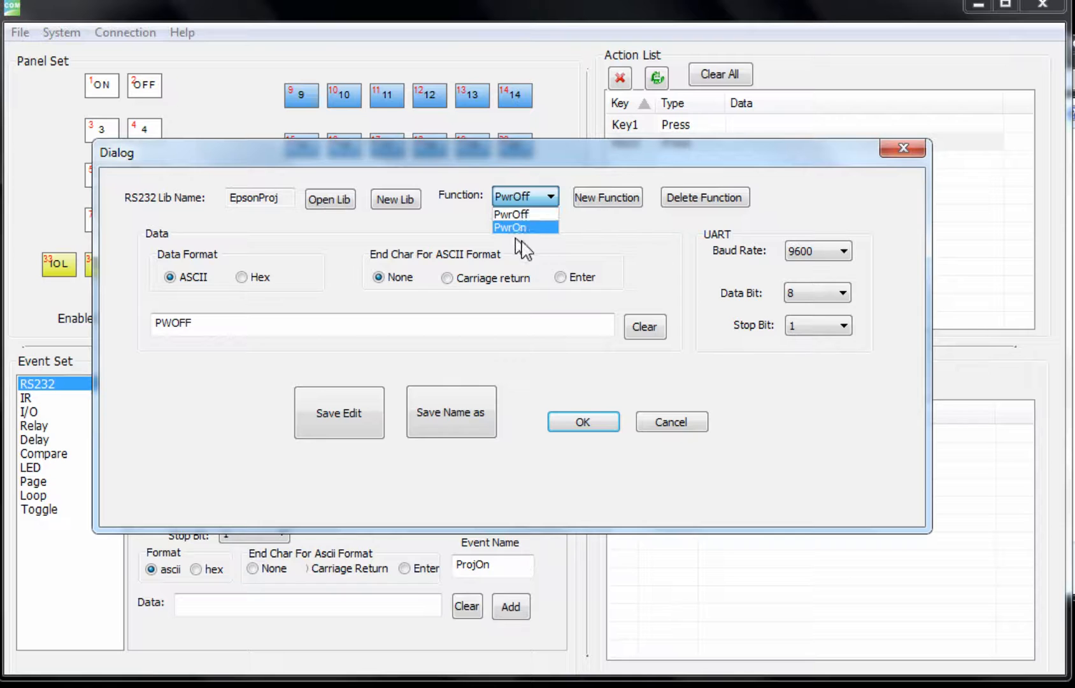
left_click(647, 263)
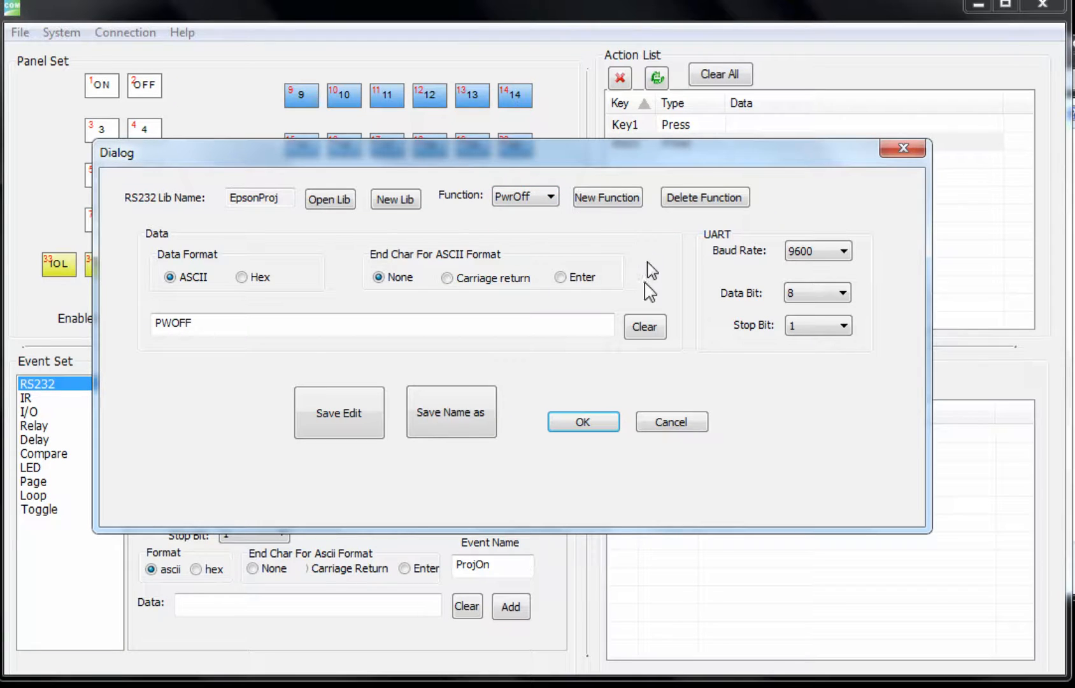
left_click(582, 422)
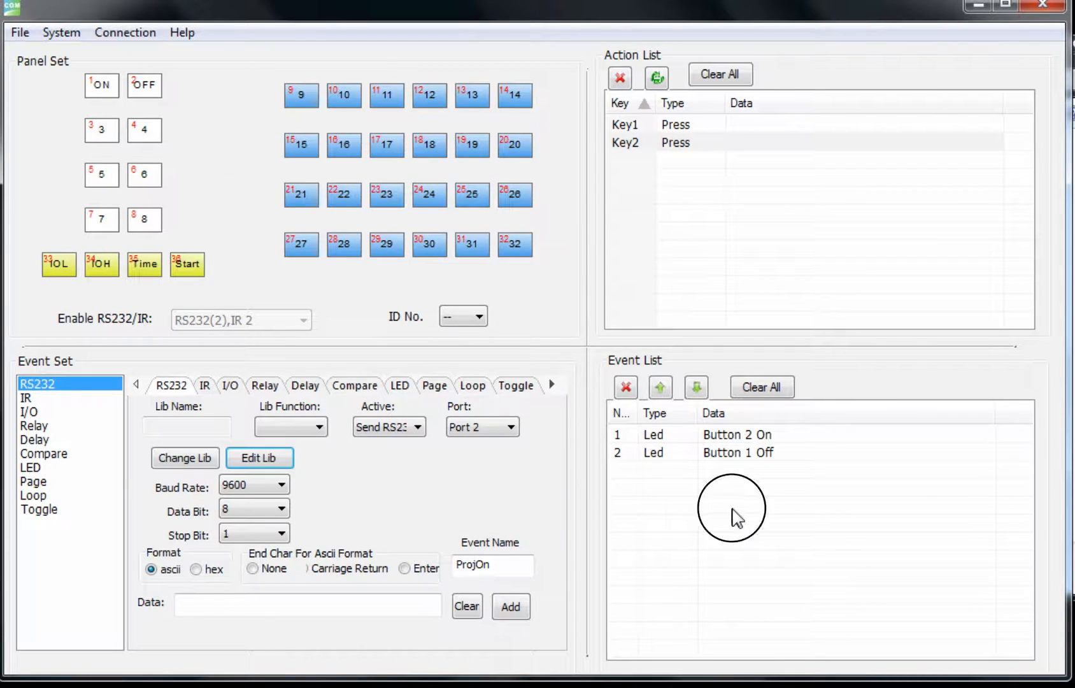
Load the EpsonProj.rss library file into the RS232 event settings.
left_click(281, 425)
left_click(181, 457)
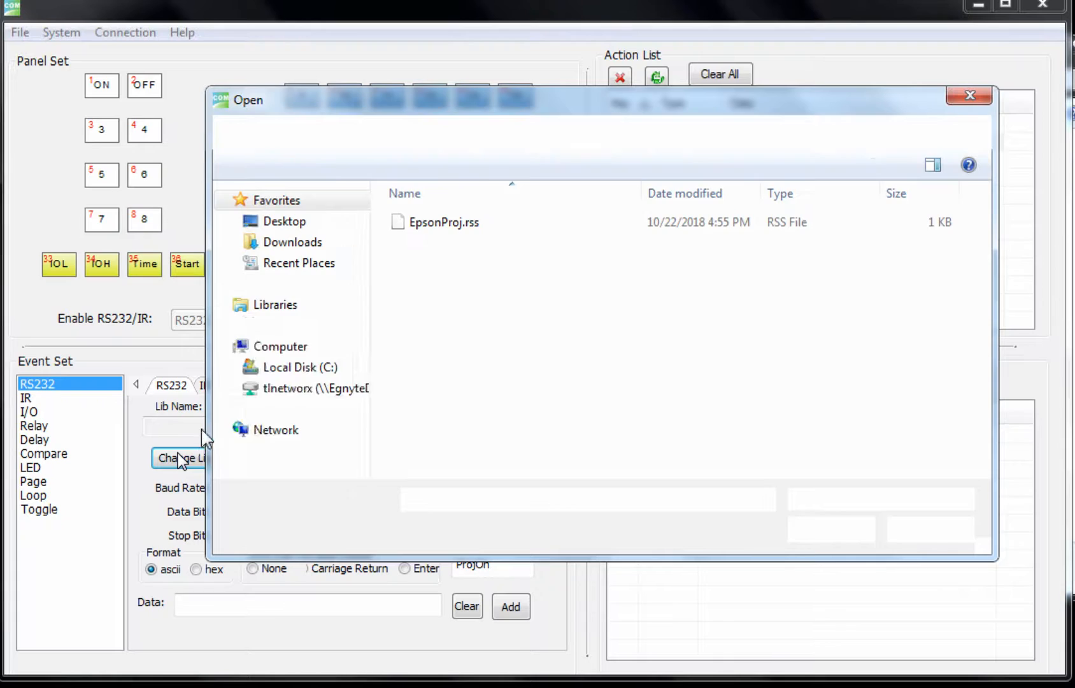
left_click(439, 223)
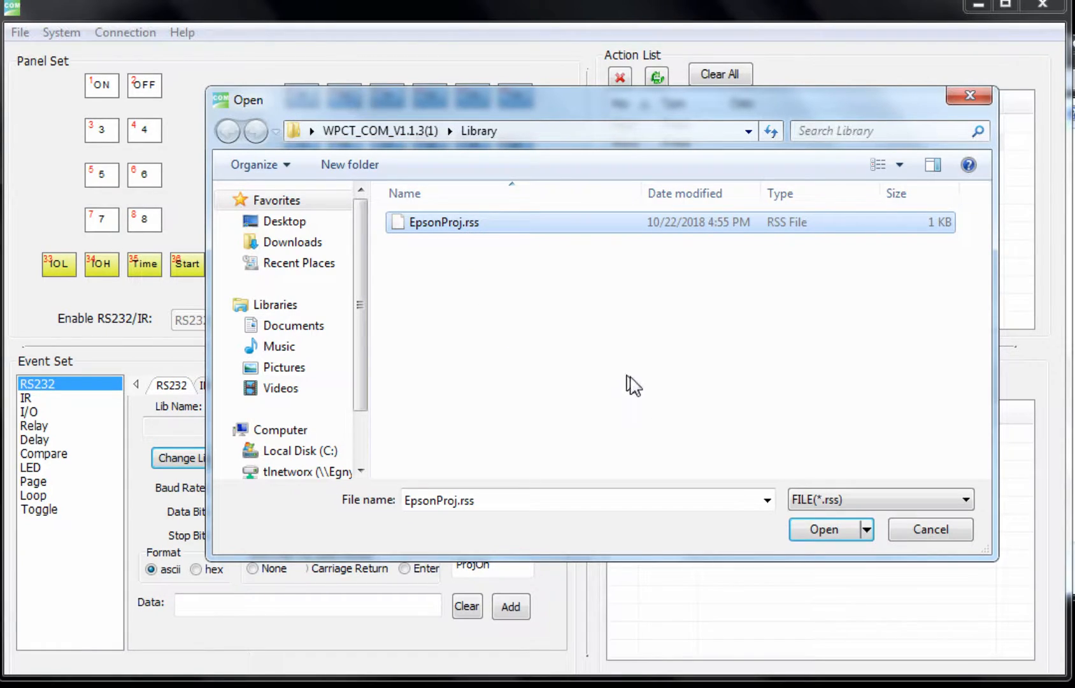
left_click(828, 539)
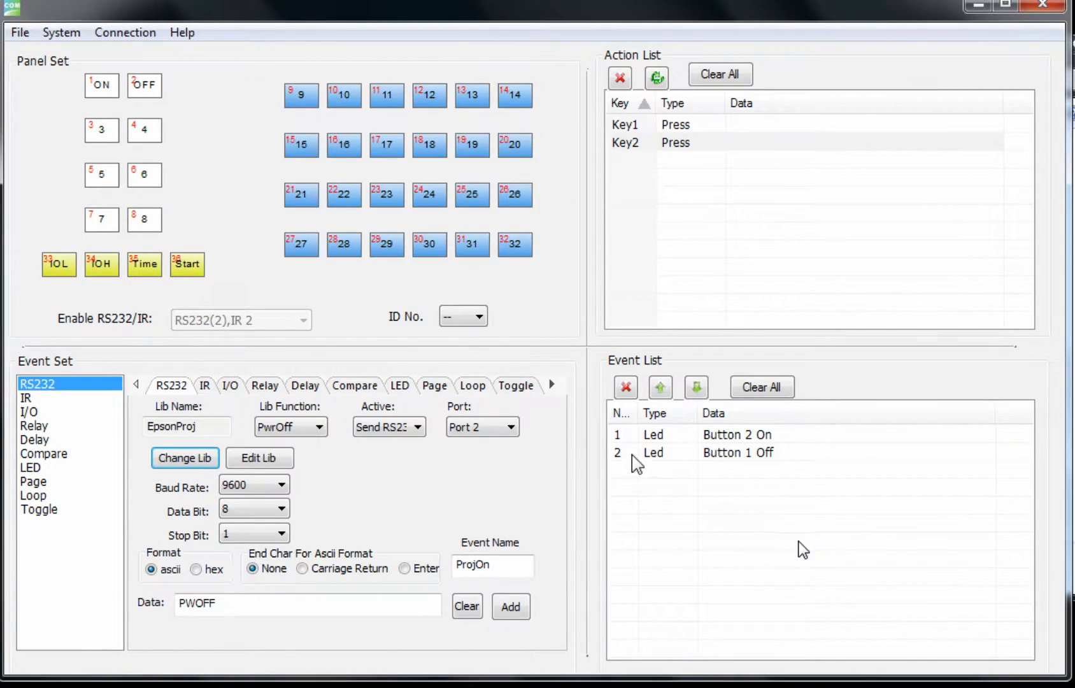
Choose the PwrOff library function with PWOFF data and add it on Port 2 to Key2's Press action.
left_click(316, 427)
left_click(303, 445)
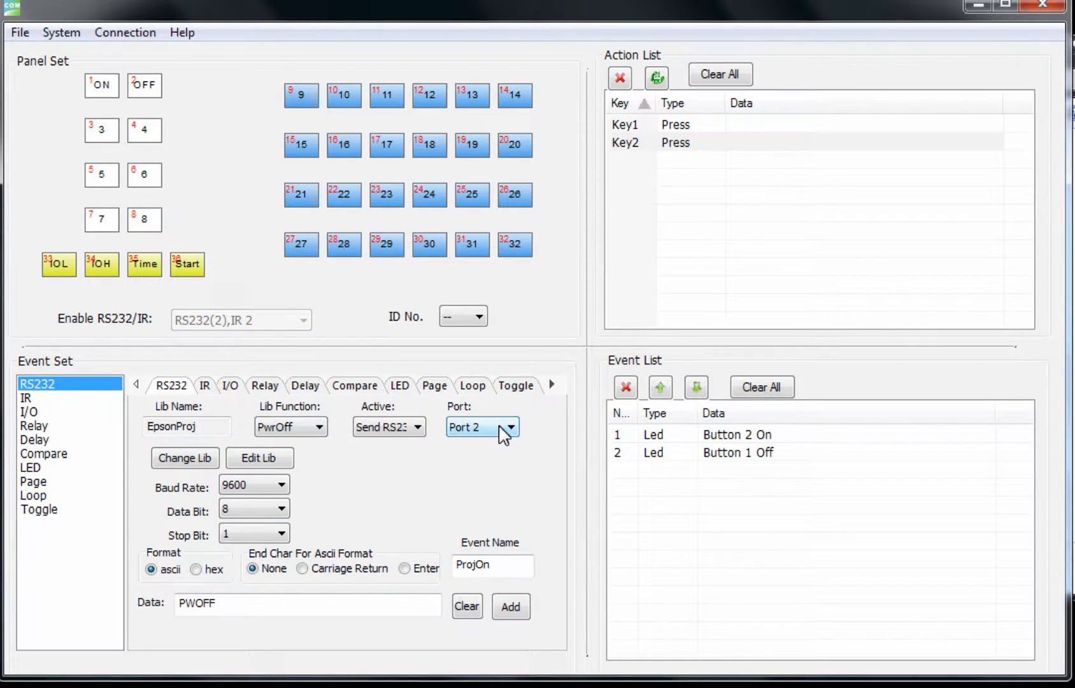
left_click_drag(505, 566, 426, 568)
left_click(293, 426)
left_click(290, 459)
left_click(290, 427)
left_click(283, 444)
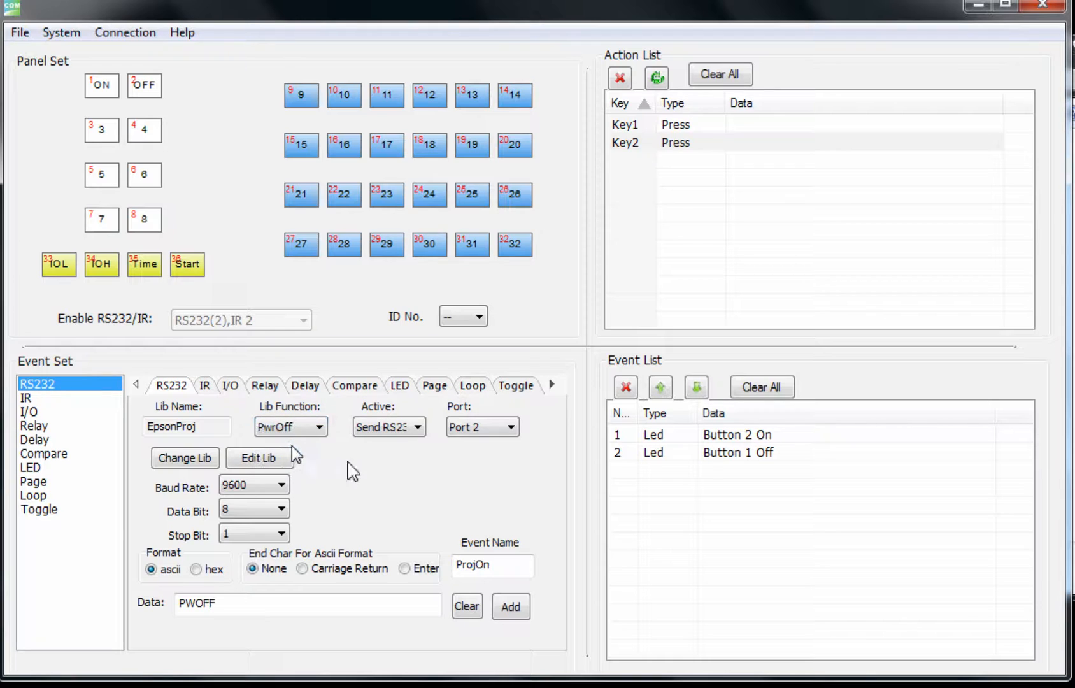
left_click_drag(220, 603, 183, 602)
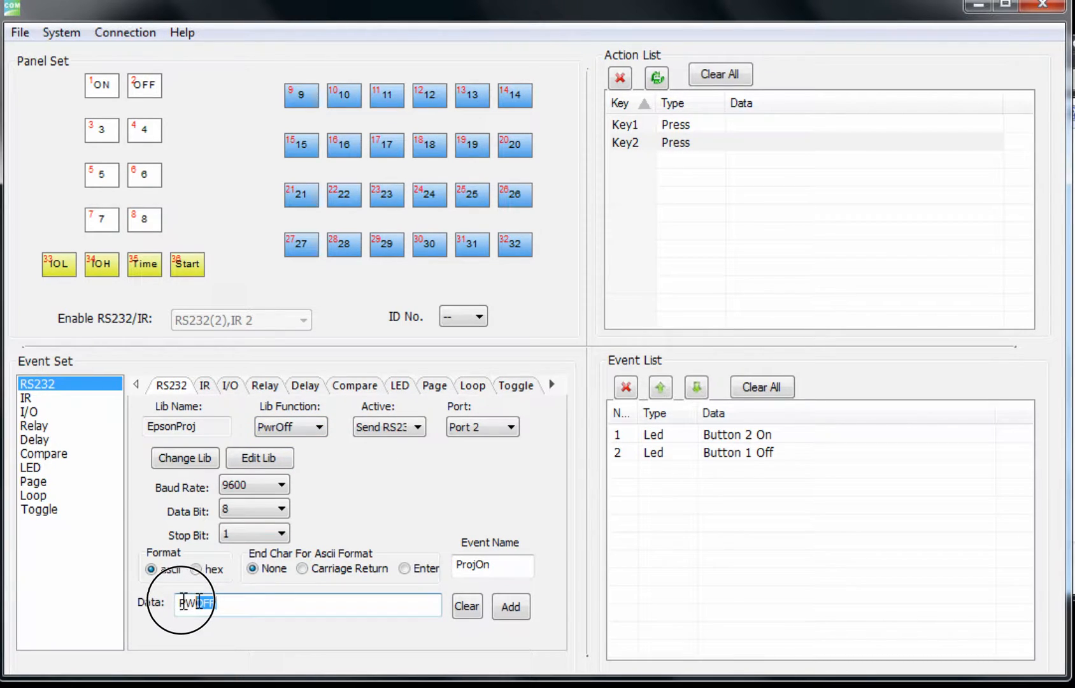
left_click(512, 606)
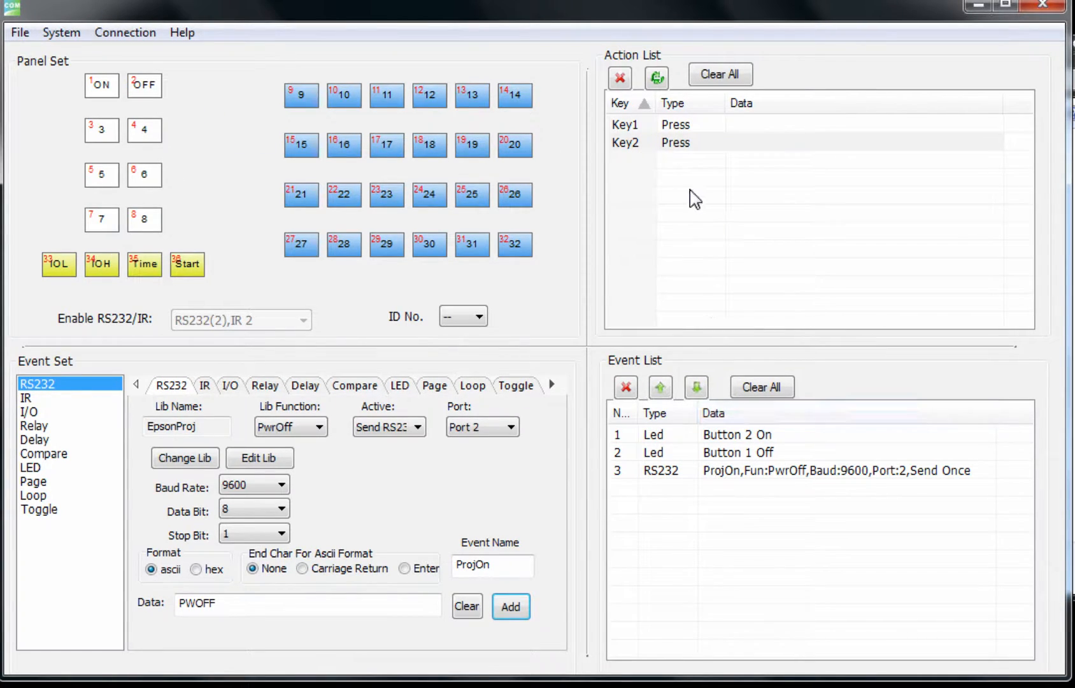
Add a relay event that turns Port 2 On to Key2's Press action.
left_click(752, 495)
left_click(266, 385)
left_click(229, 470)
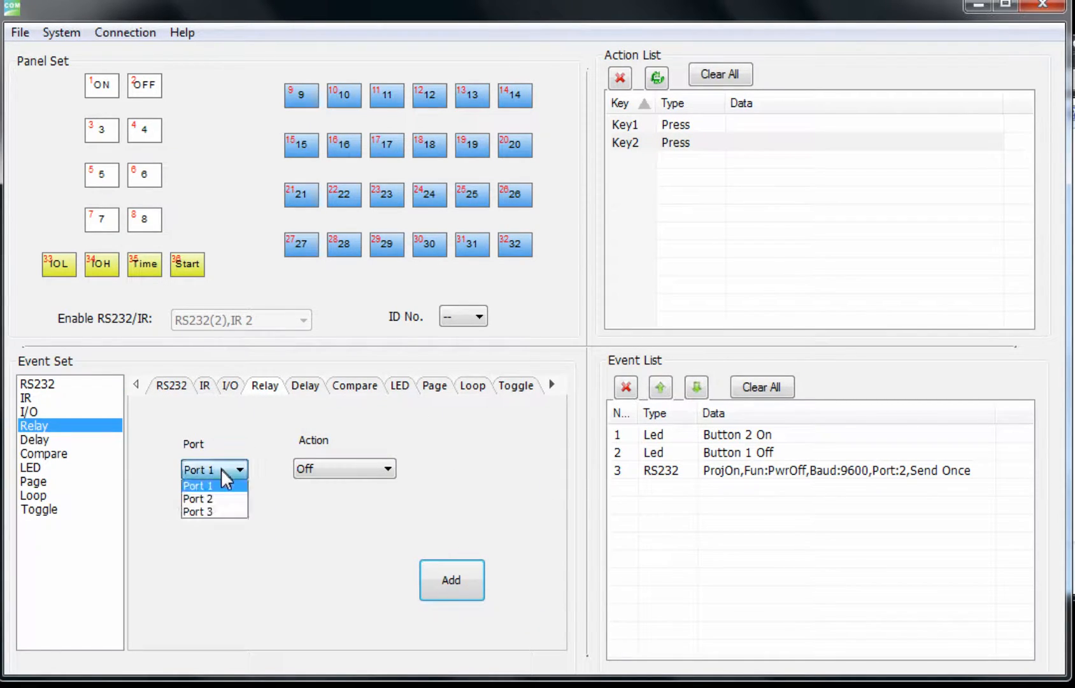
left_click(212, 501)
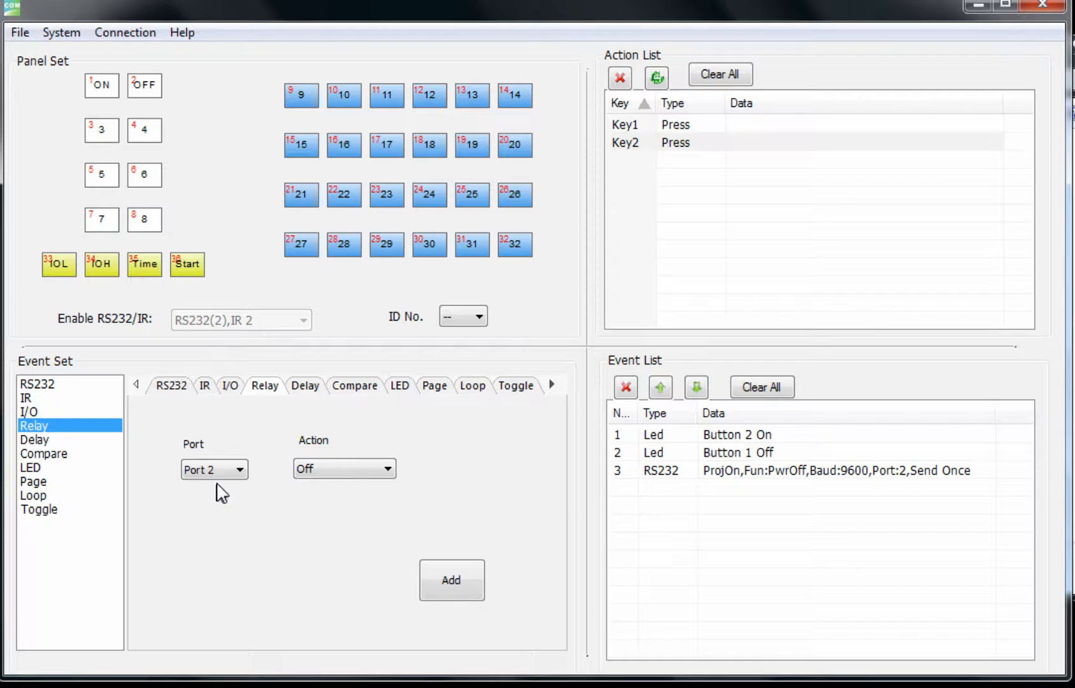
left_click(378, 474)
left_click(355, 486)
left_click(451, 579)
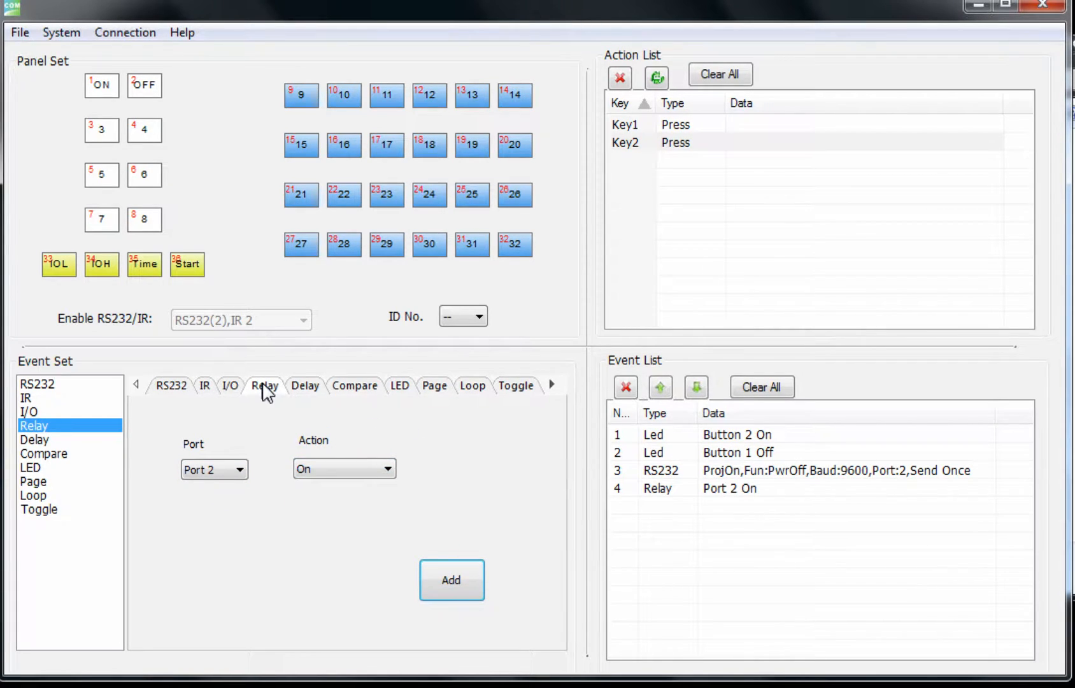
Add a 0.5 s delay followed by a relay Port 2 Off event to Key2's Press action.
left_click(302, 388)
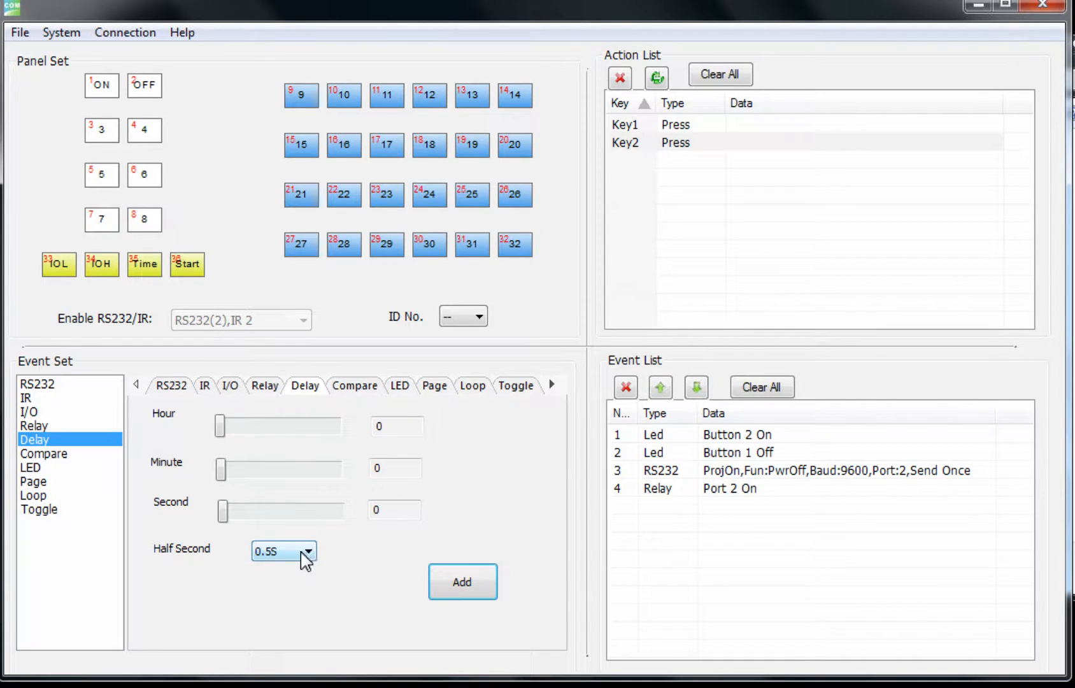
left_click(484, 581)
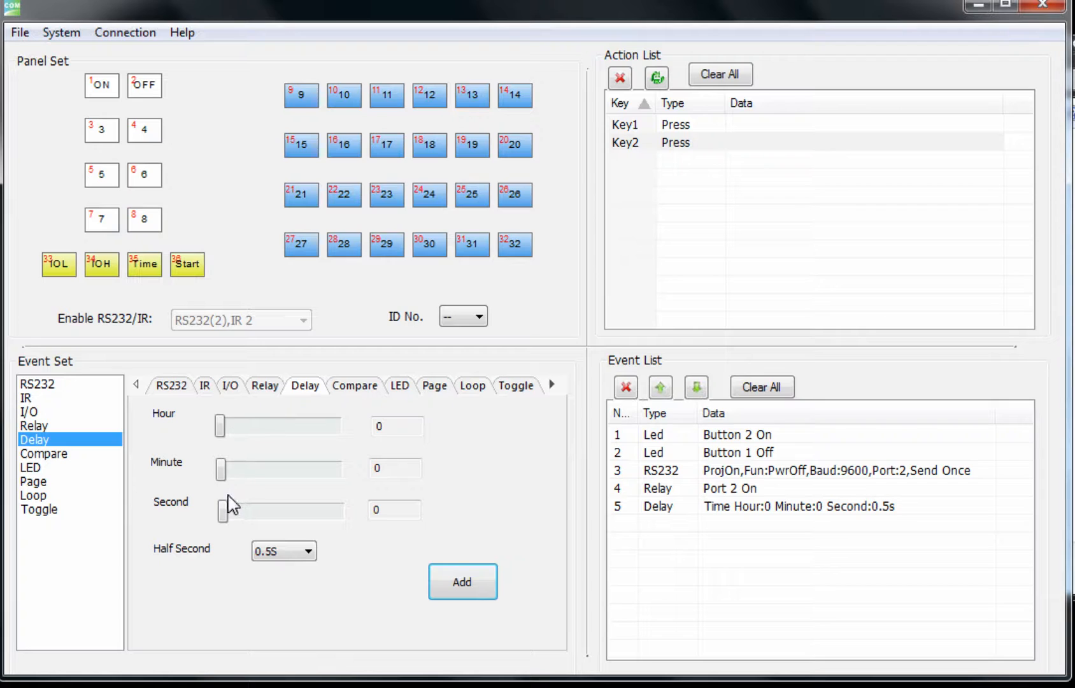
left_click(267, 384)
left_click(353, 467)
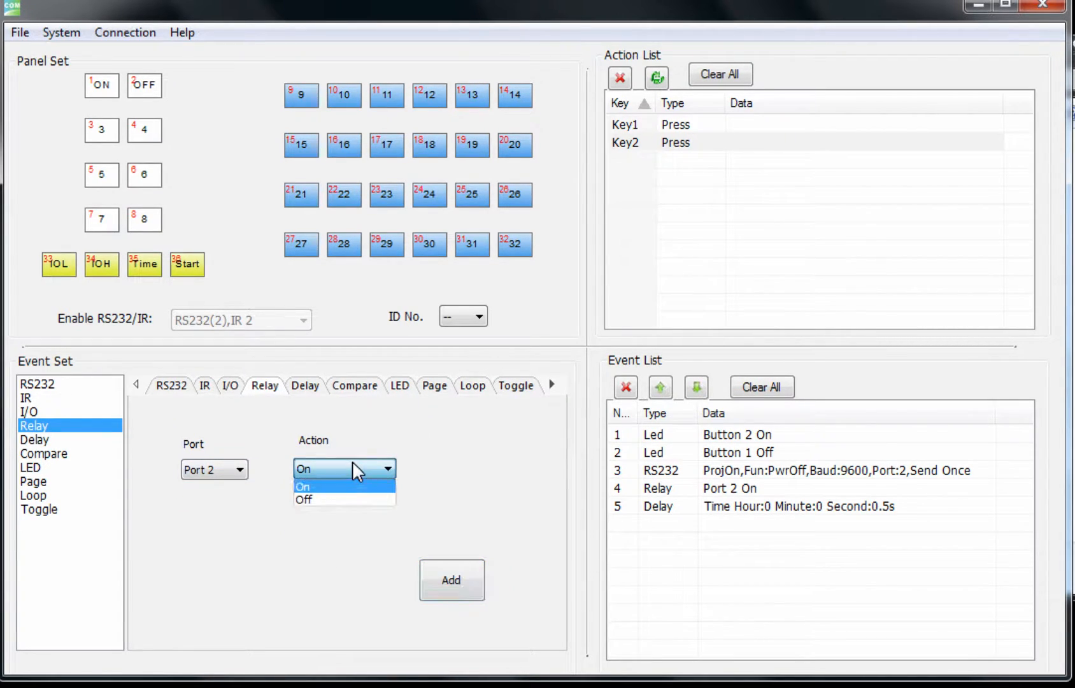
left_click(344, 499)
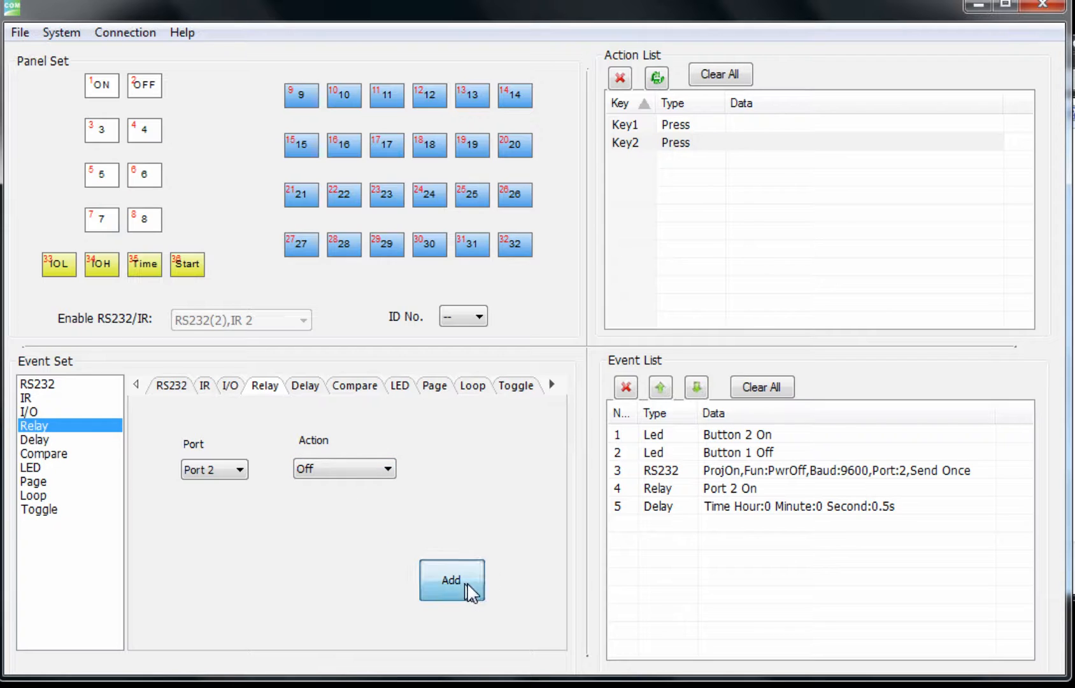
left_click(470, 589)
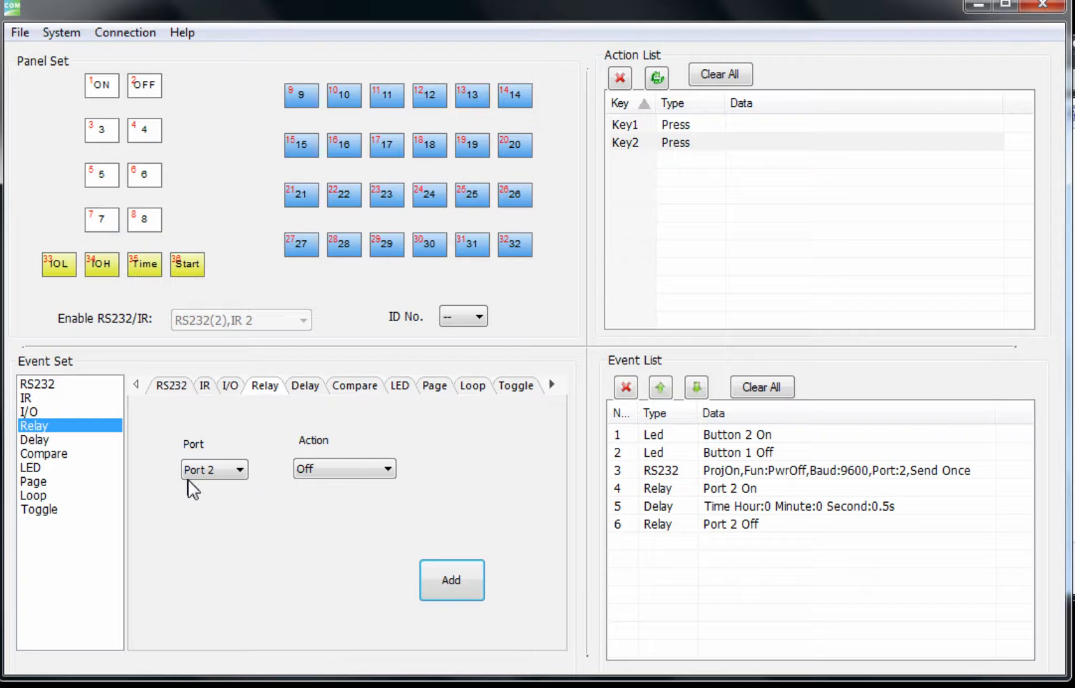
Show the IR event settings and select Key1's Press action as the target, checking which IR library functions are available.
left_click(26, 398)
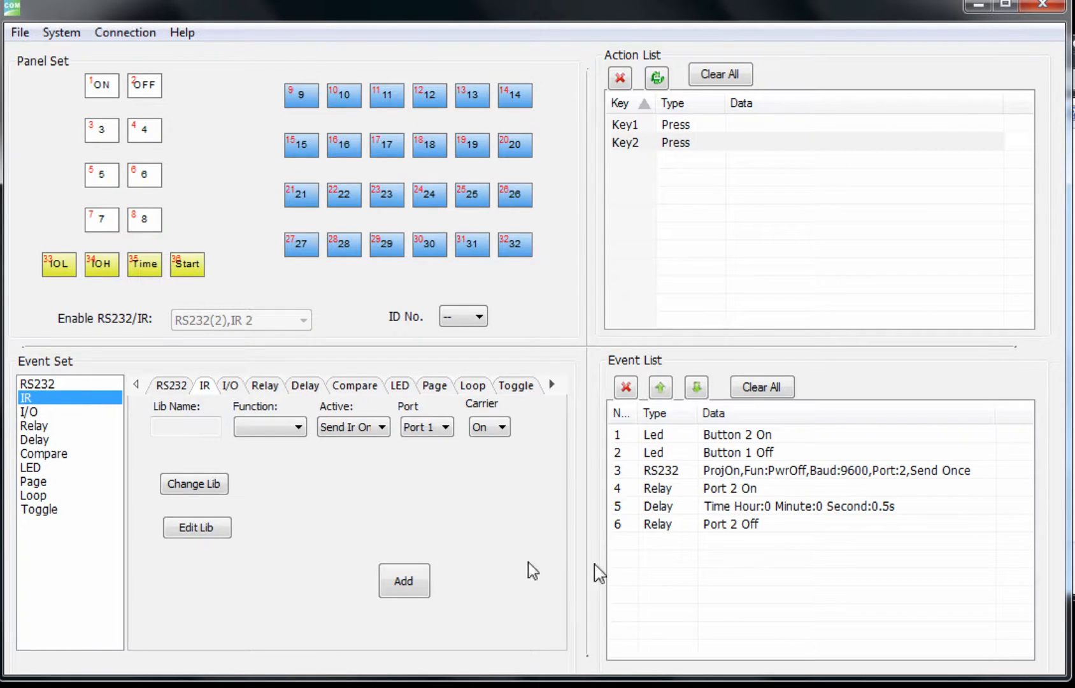
left_click(643, 126)
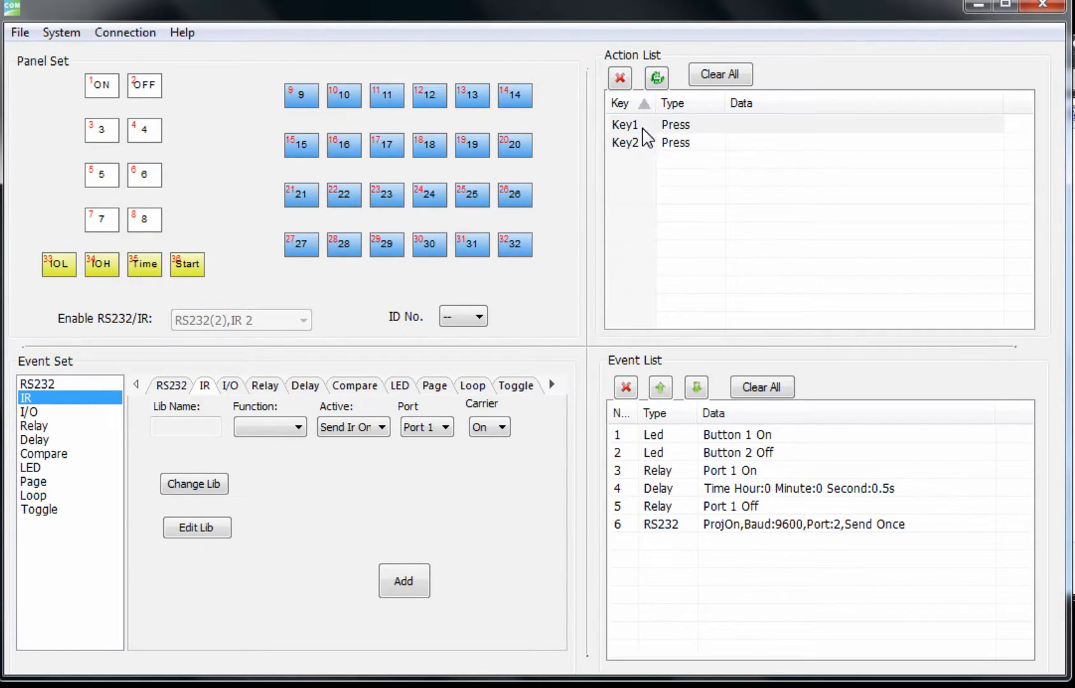
left_click(643, 127)
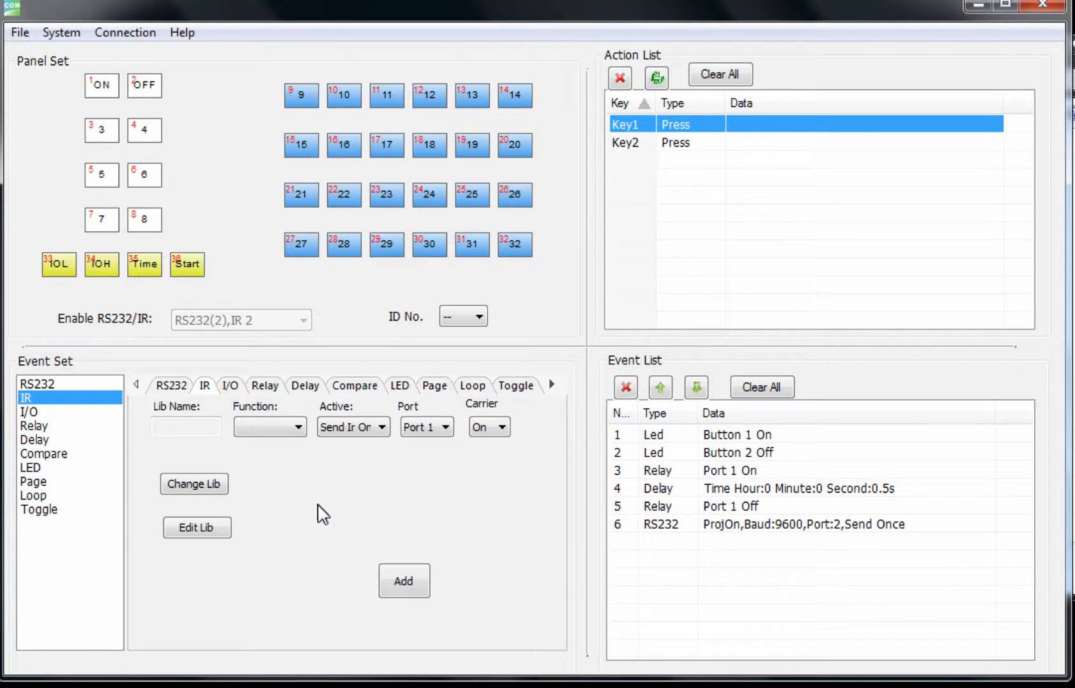
left_click(288, 430)
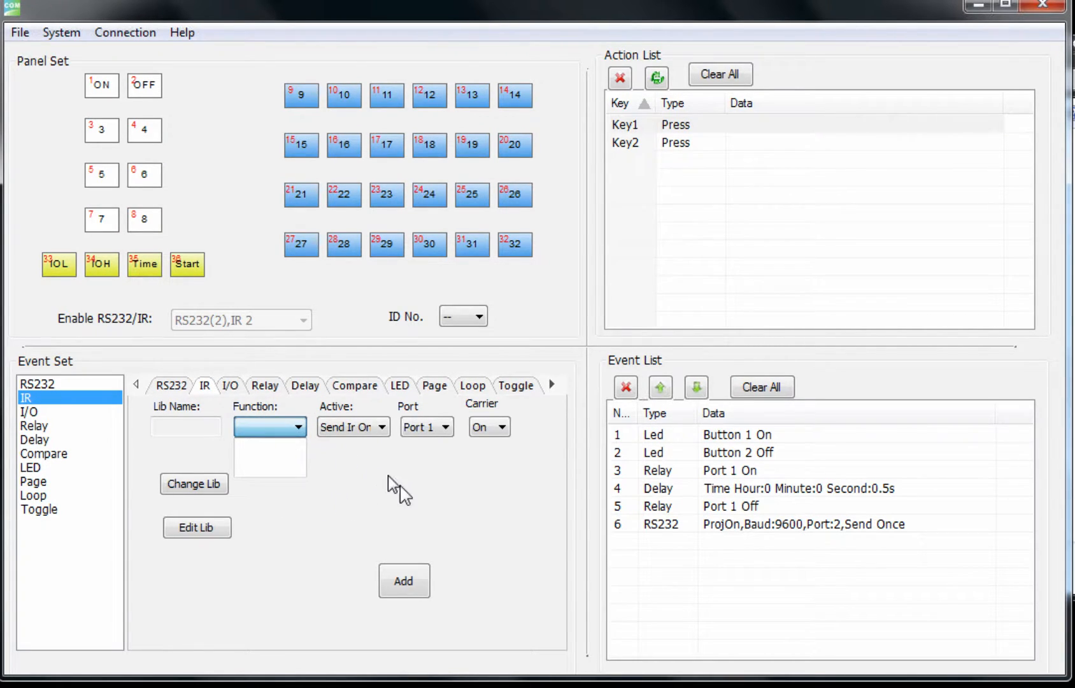
left_click(369, 493)
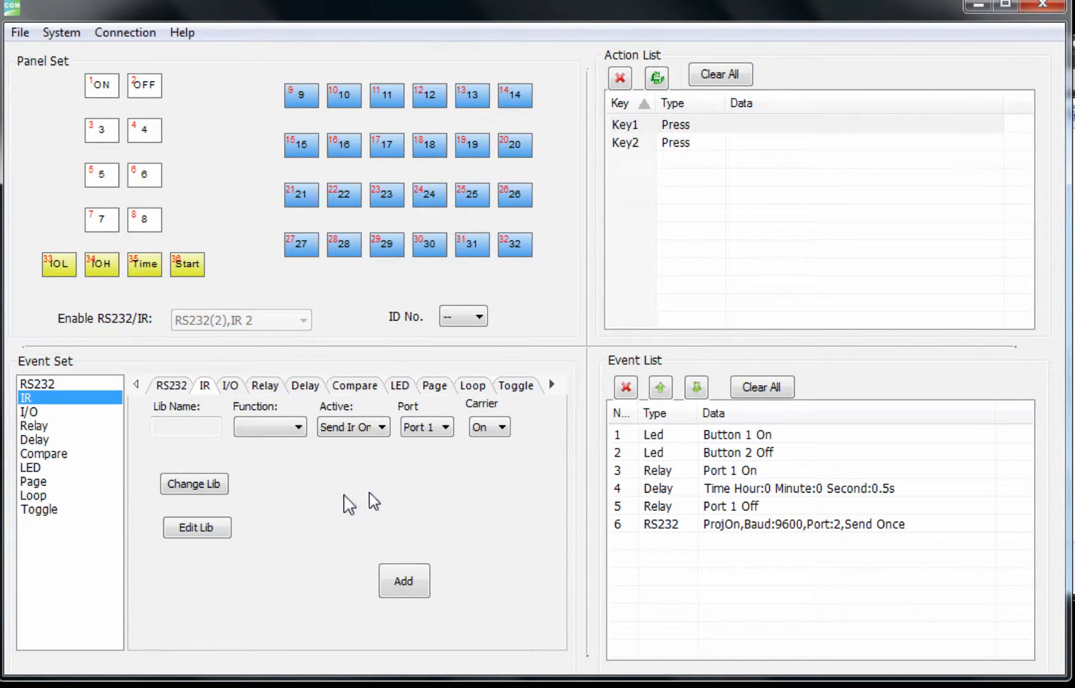
Create a new IR library named JVC.
left_click(214, 530)
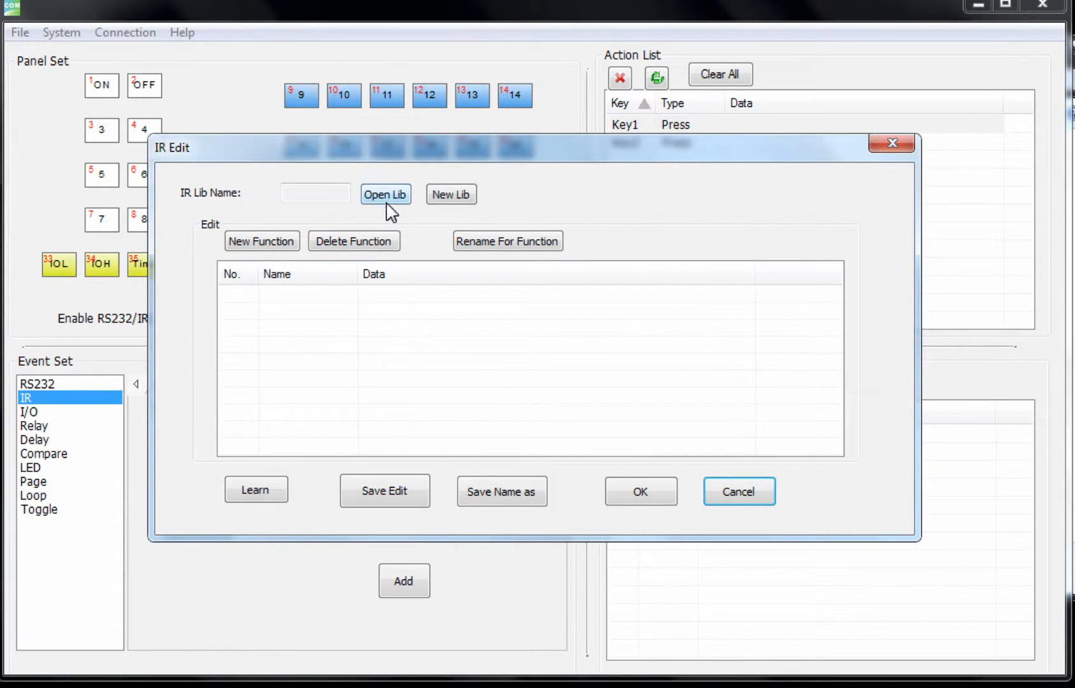
left_click(446, 196)
left_click(464, 323)
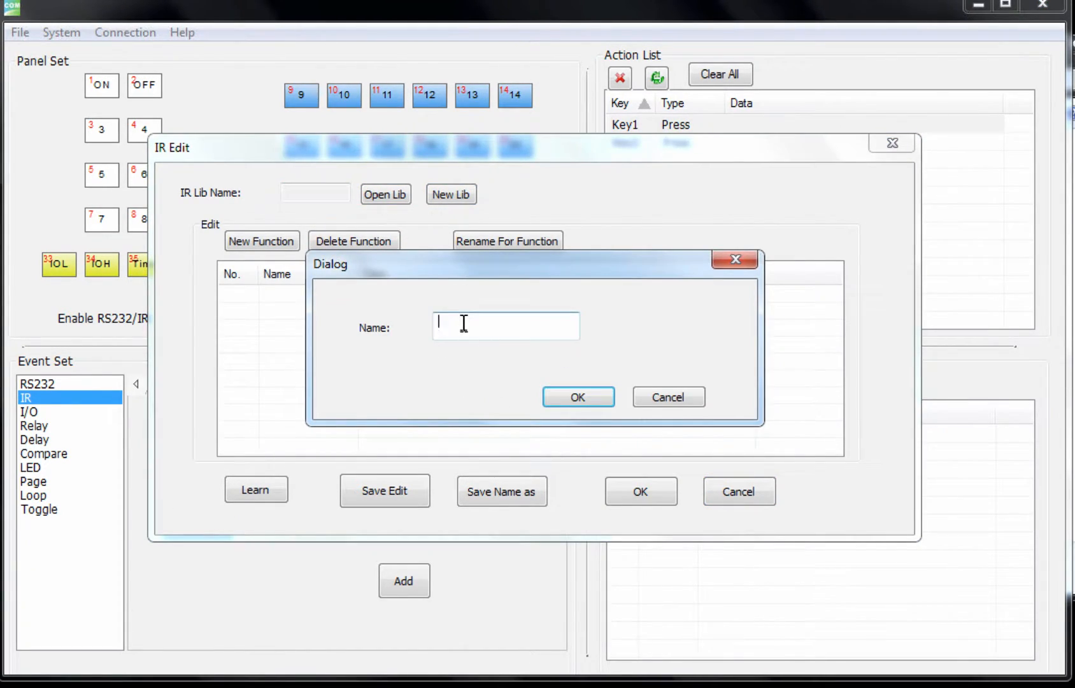
type("JVC")
left_click(581, 400)
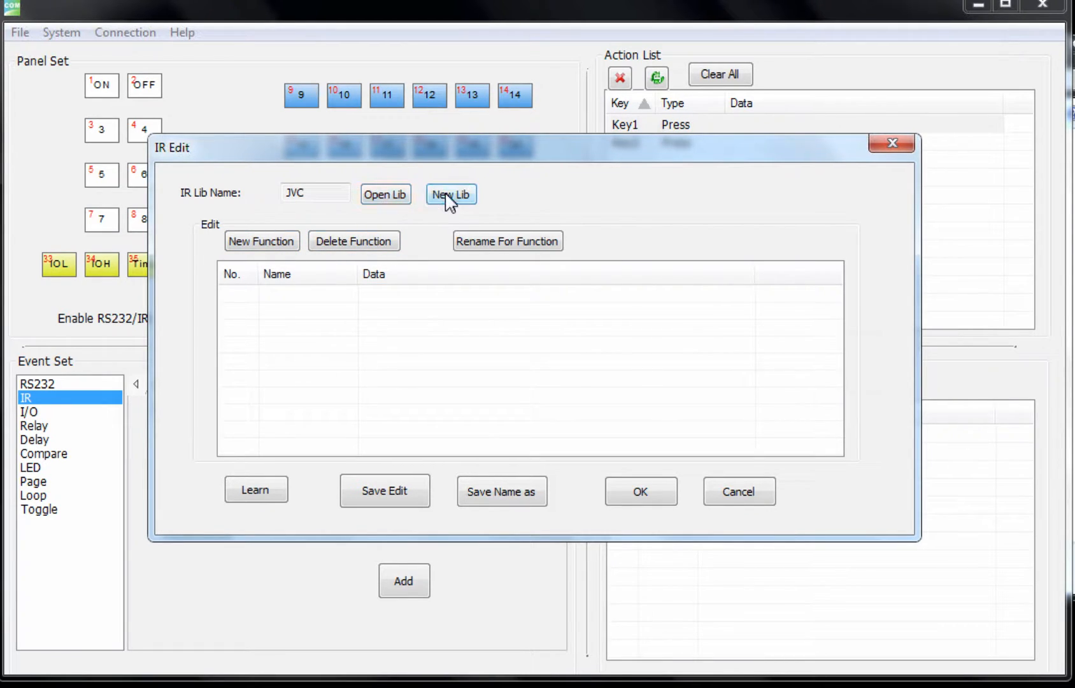
Add a function named Power to the new JVC library.
left_click(287, 247)
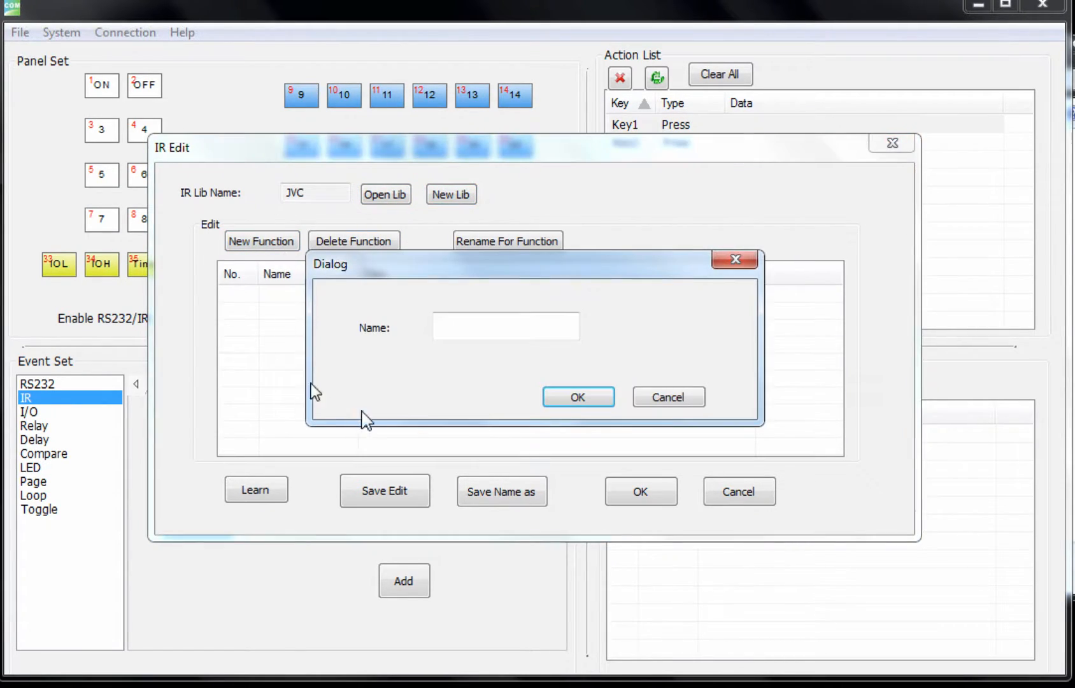
left_click(464, 327)
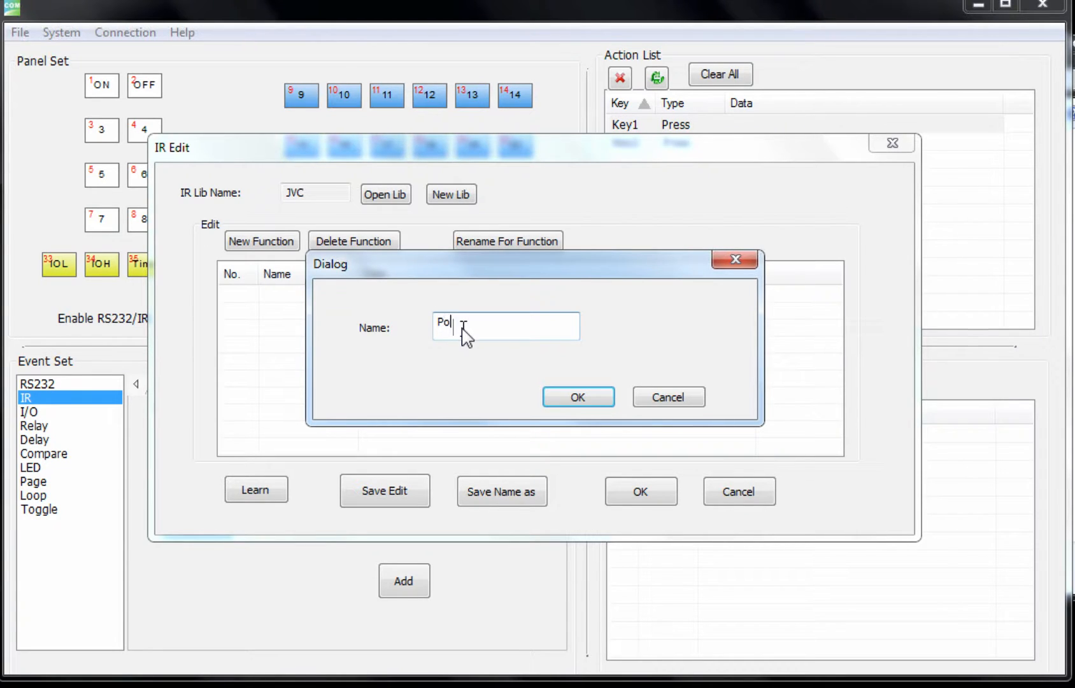
left_click(561, 405)
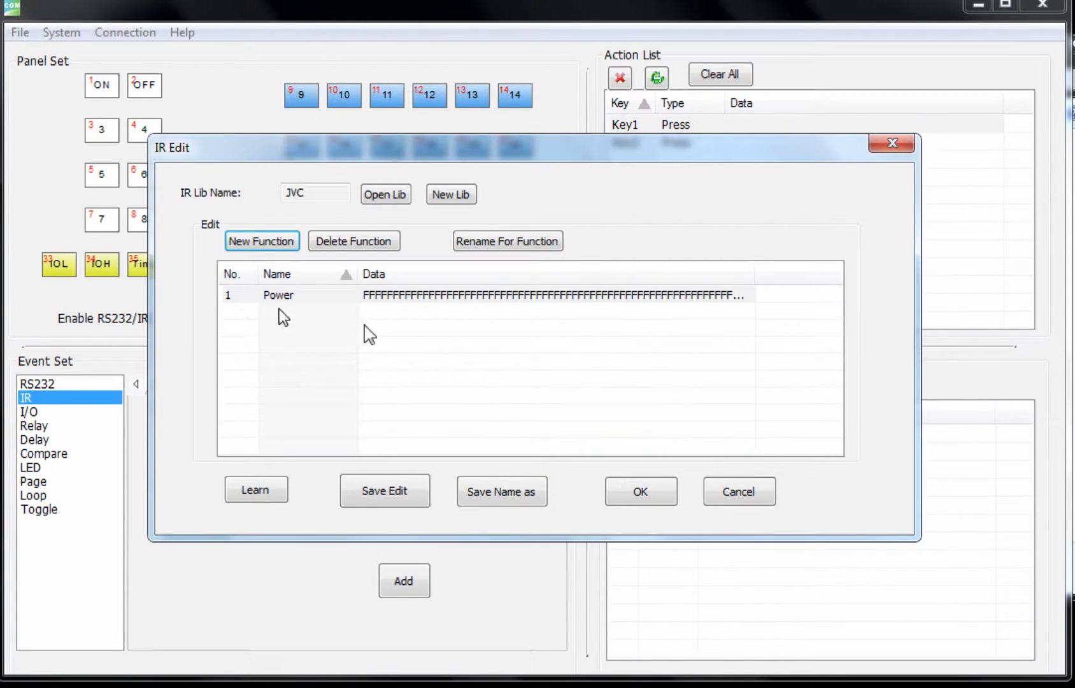
Try to learn the IR code for the Power function, and close the IR library editor.
left_click(465, 294)
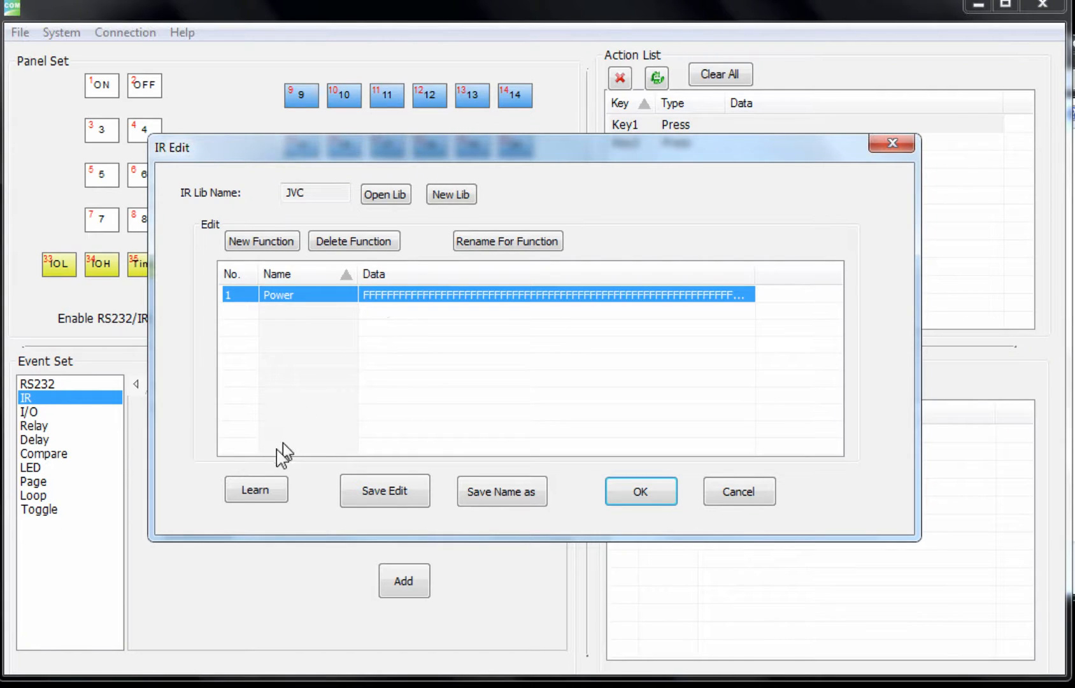
left_click_drag(319, 145, 336, 106)
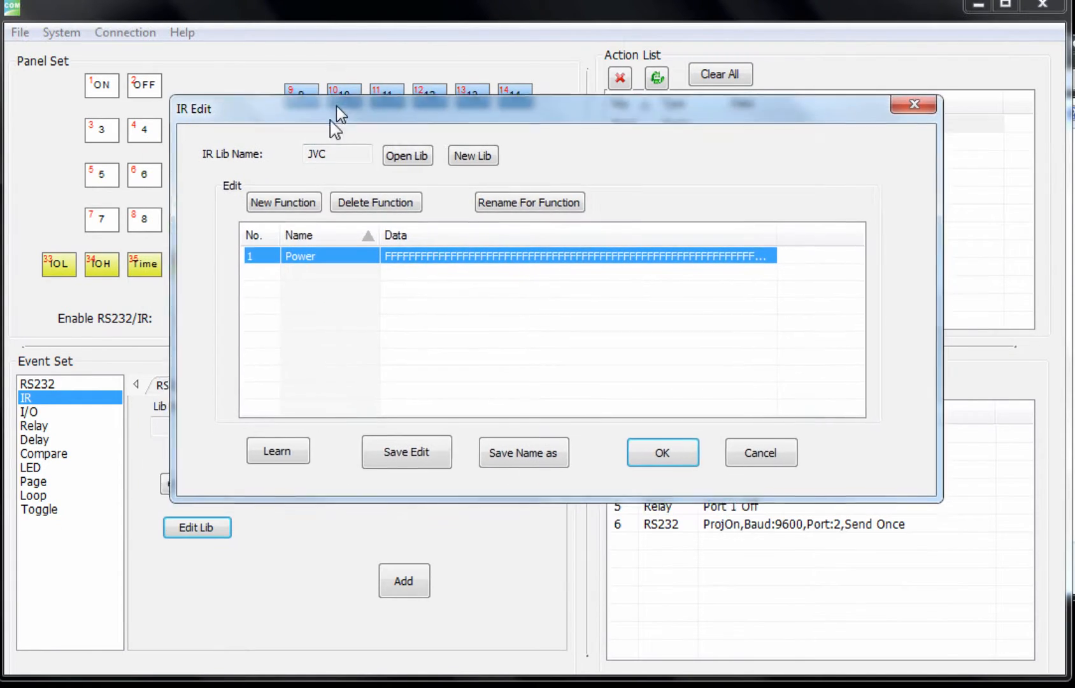
left_click(288, 454)
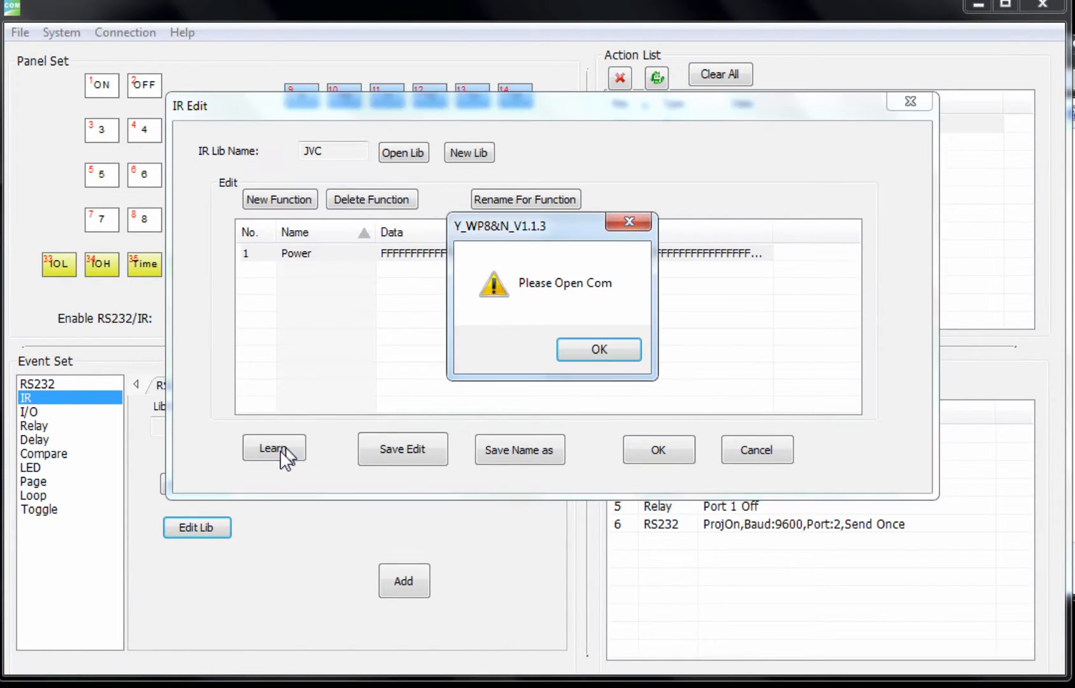
left_click(609, 360)
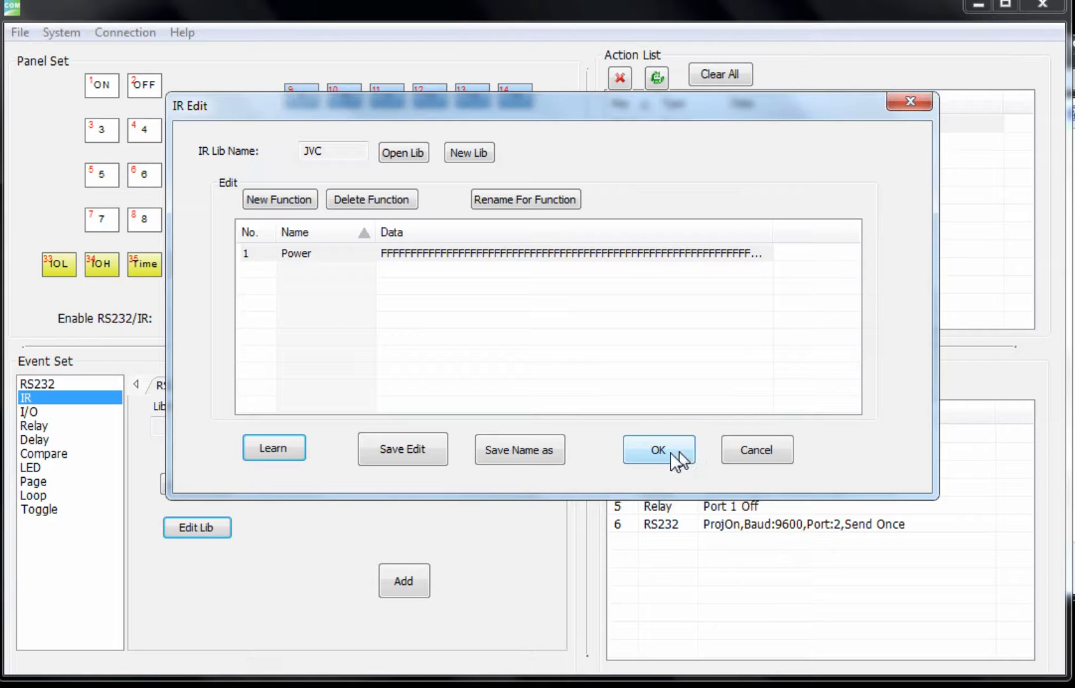
left_click(674, 458)
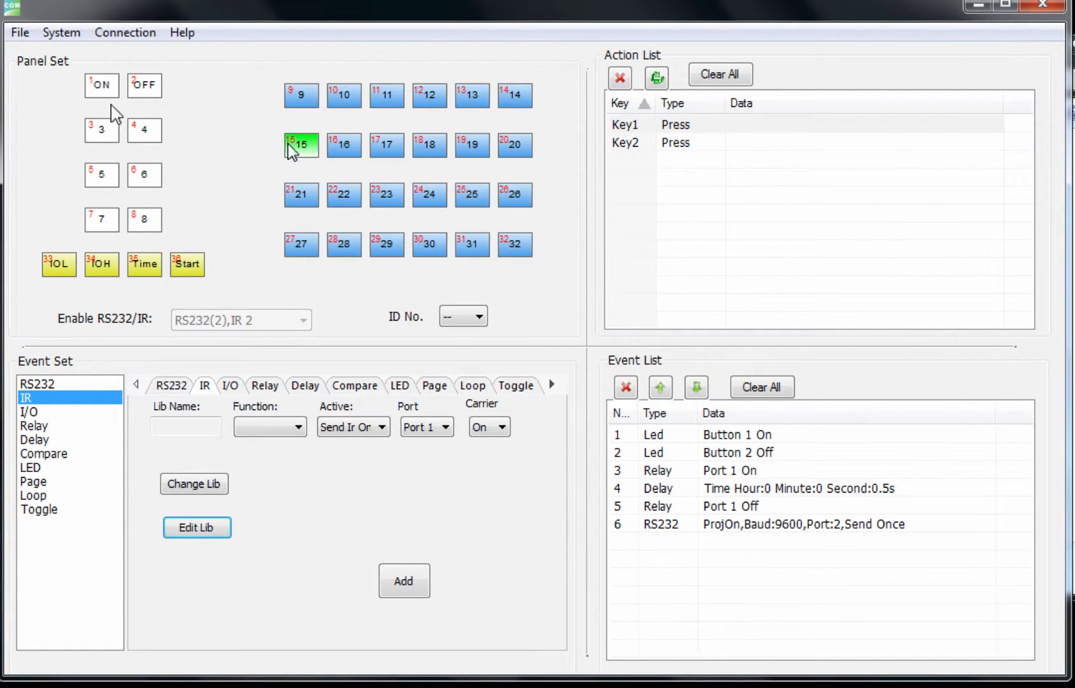
Connect to the wall panel over USB.
left_click(129, 32)
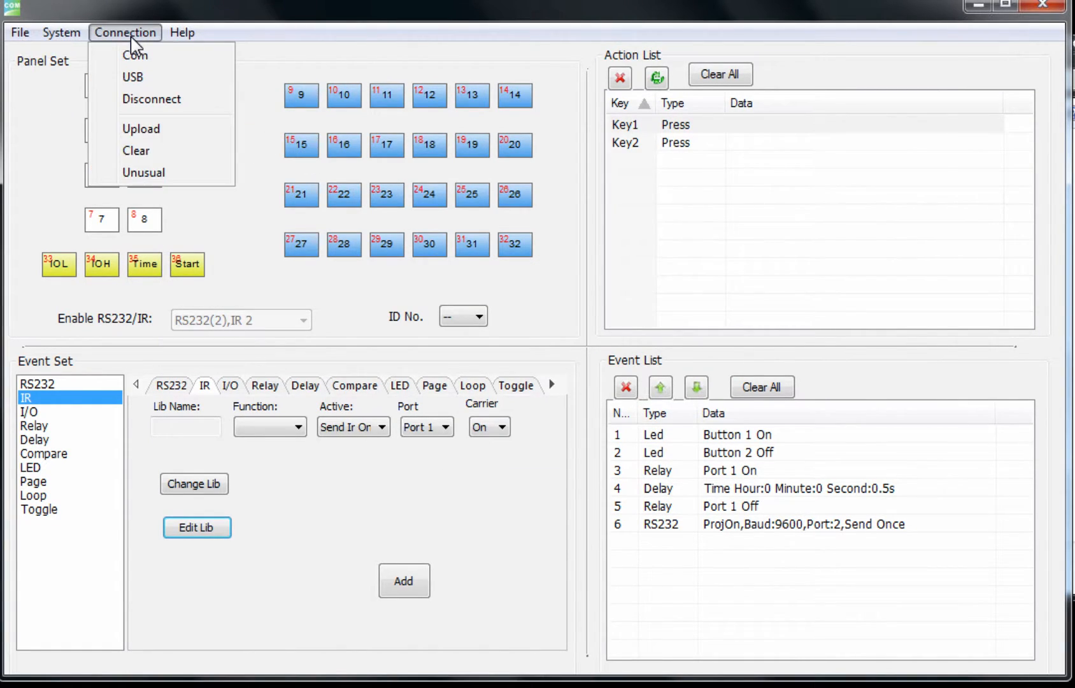
left_click(143, 76)
left_click(549, 395)
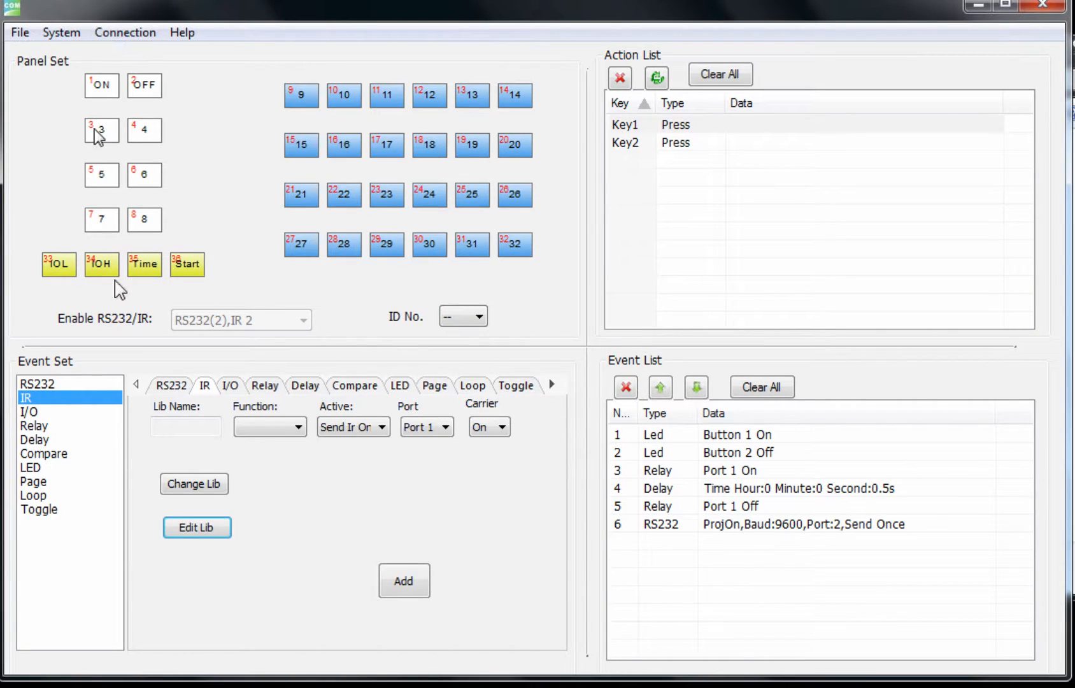
Reopen the IR library editor and create a new IR library named JVC.
left_click(202, 533)
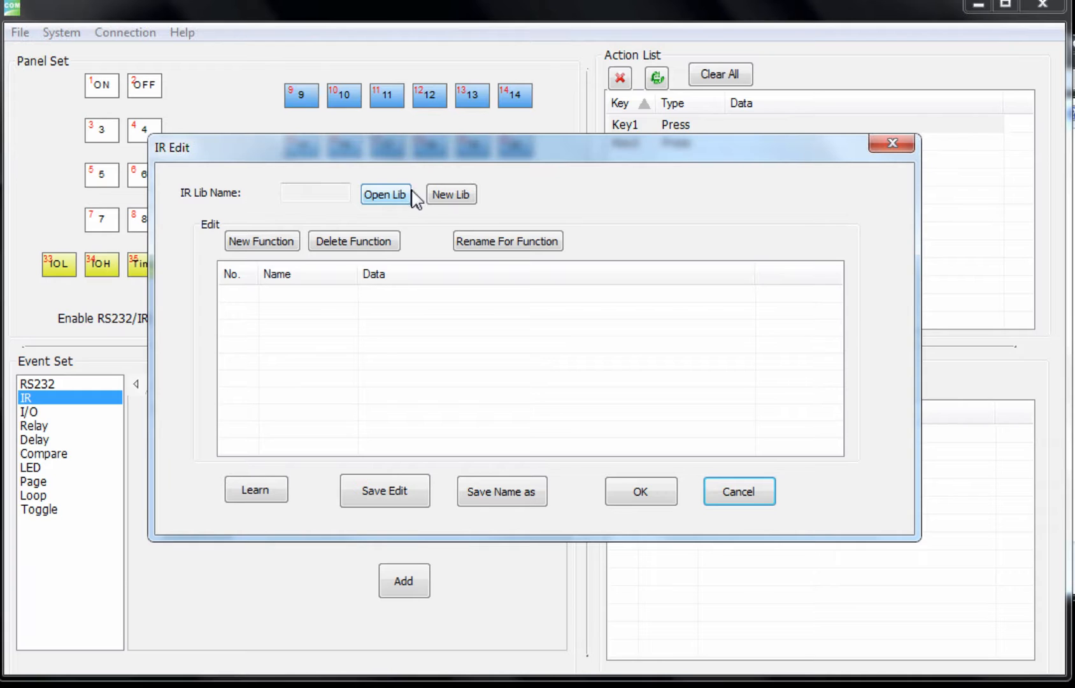
left_click(398, 203)
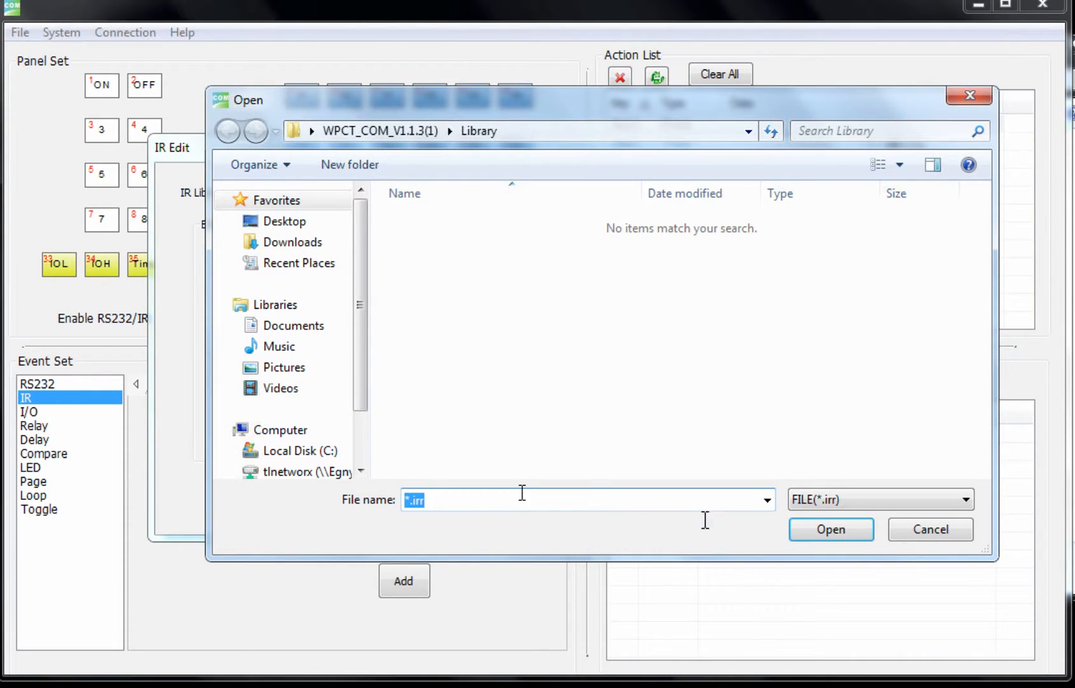
left_click(907, 532)
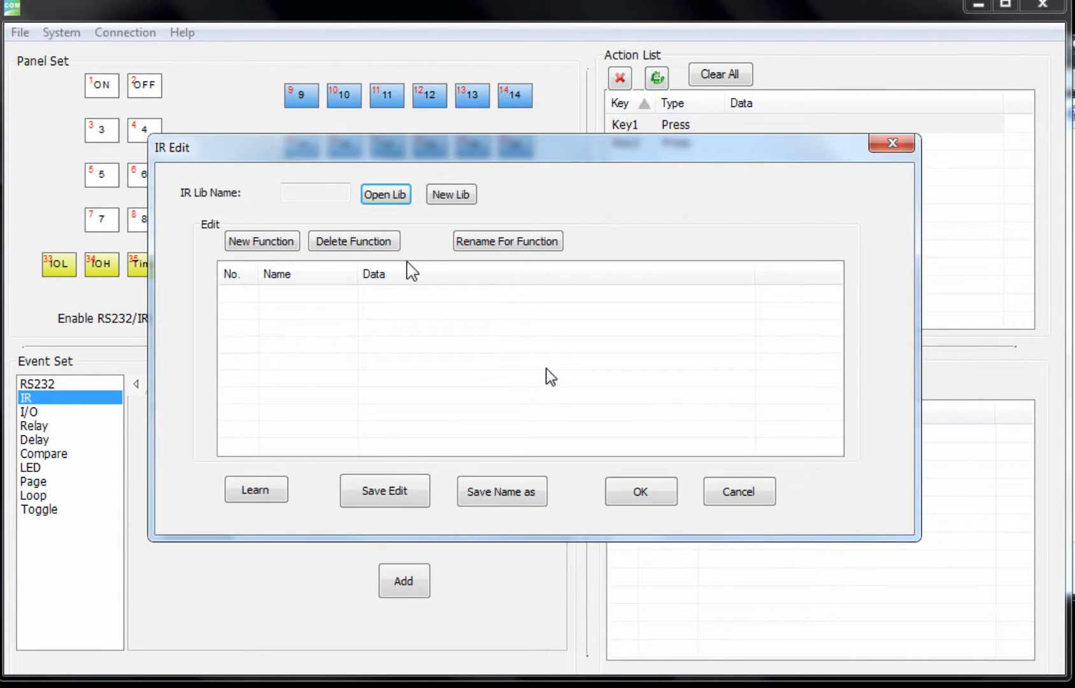
left_click(446, 195)
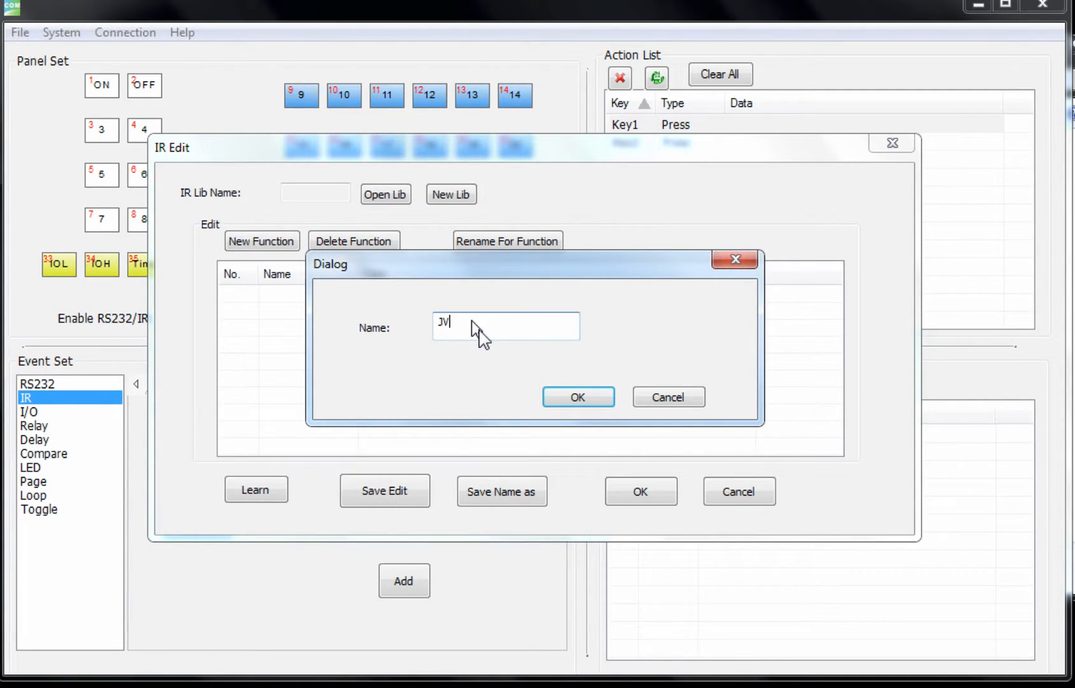
left_click(557, 398)
left_click(233, 493)
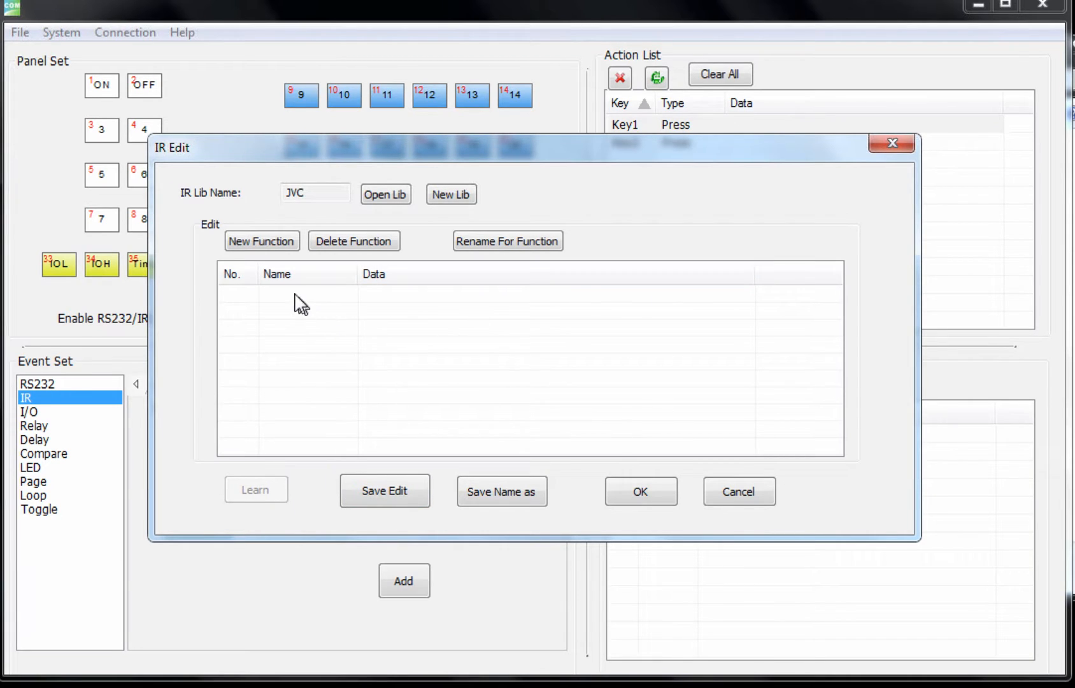
Add a function named power to the JVC library, save the library edits and close the editor.
left_click(288, 246)
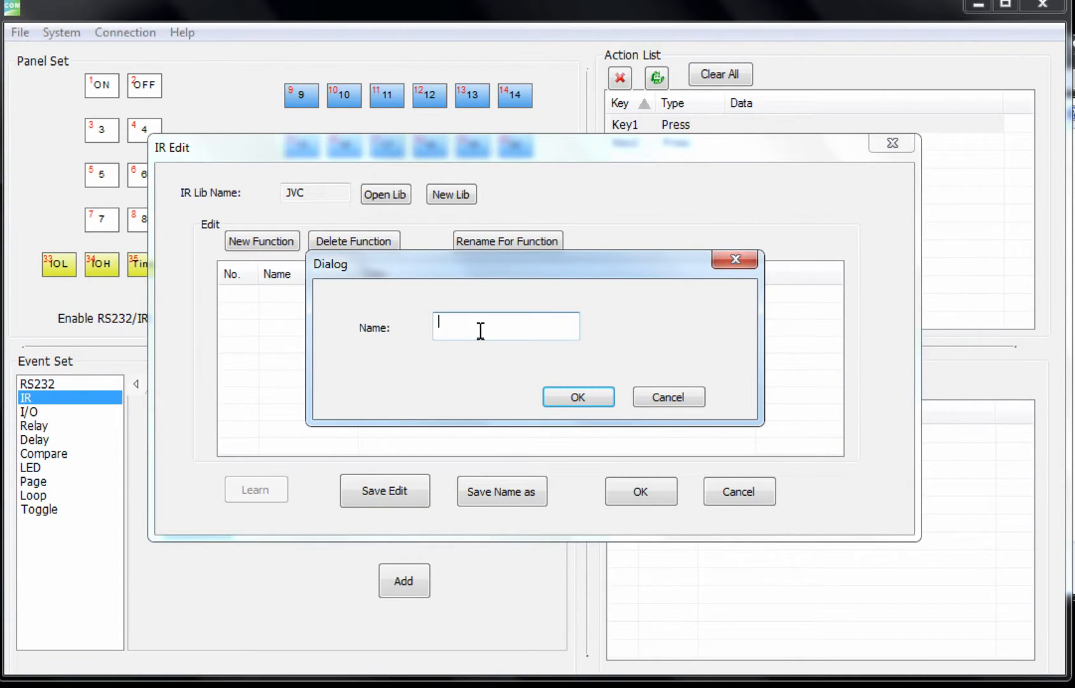
type("power")
left_click(576, 396)
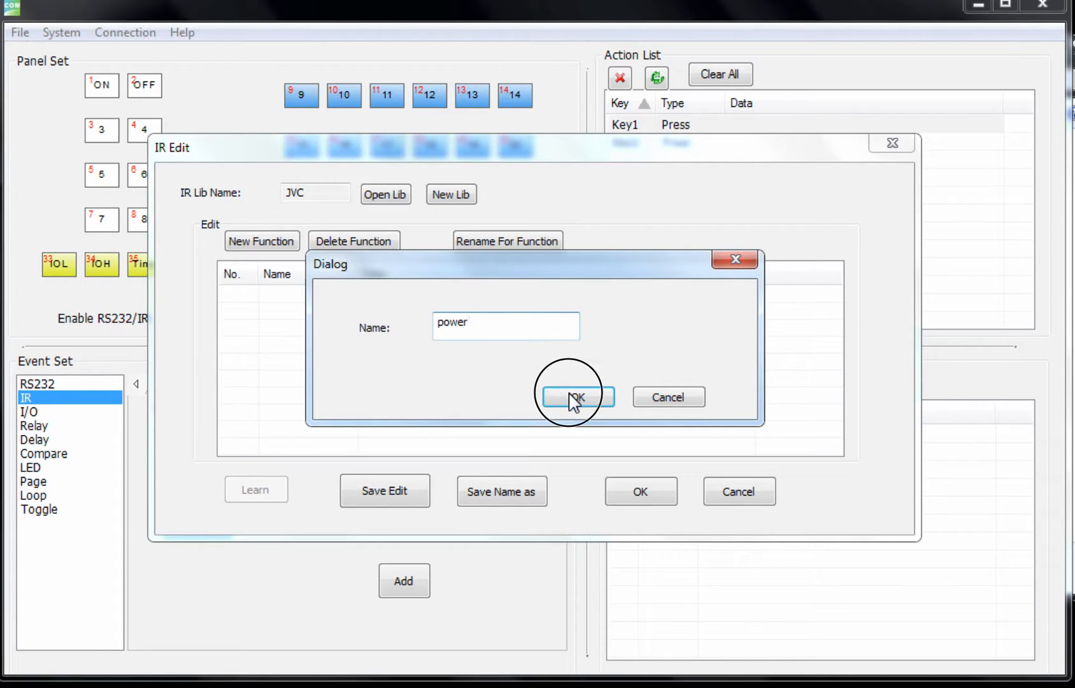
left_click(449, 293)
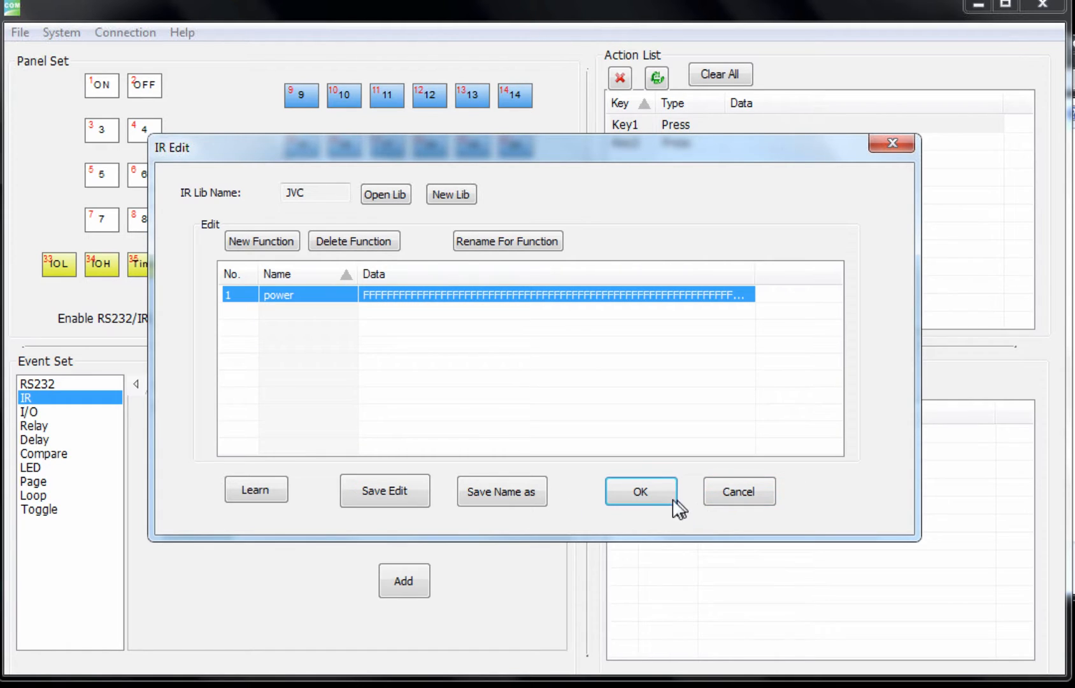
left_click(399, 492)
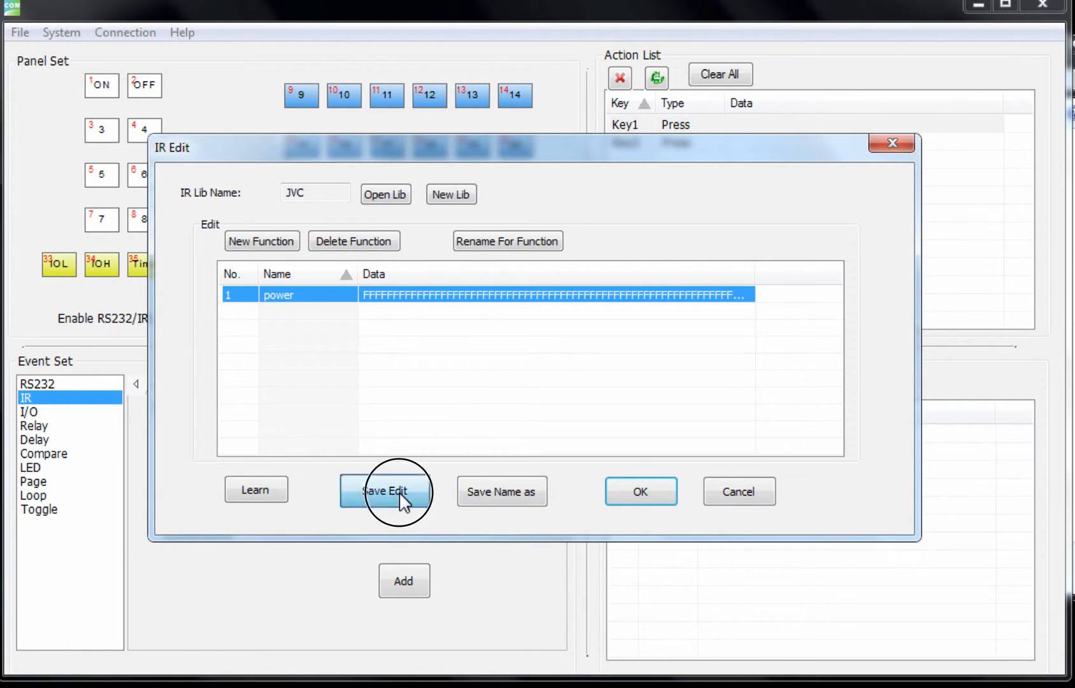
left_click(639, 494)
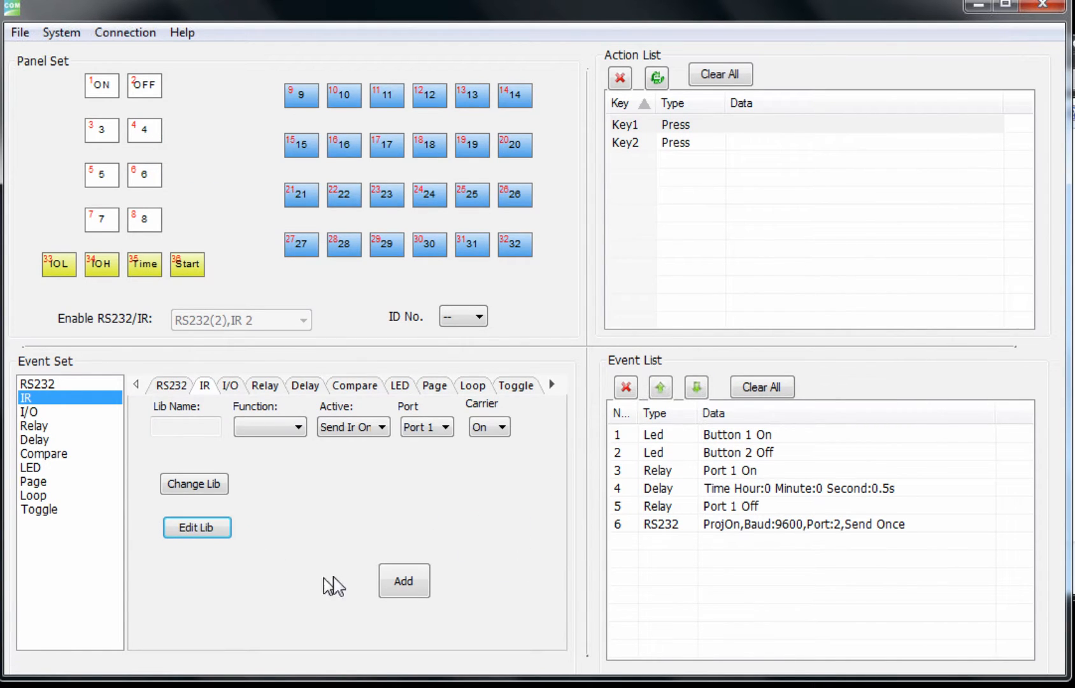
Try to add an IR event to Key1's Press action without loading a library.
left_click(296, 428)
left_click(414, 511)
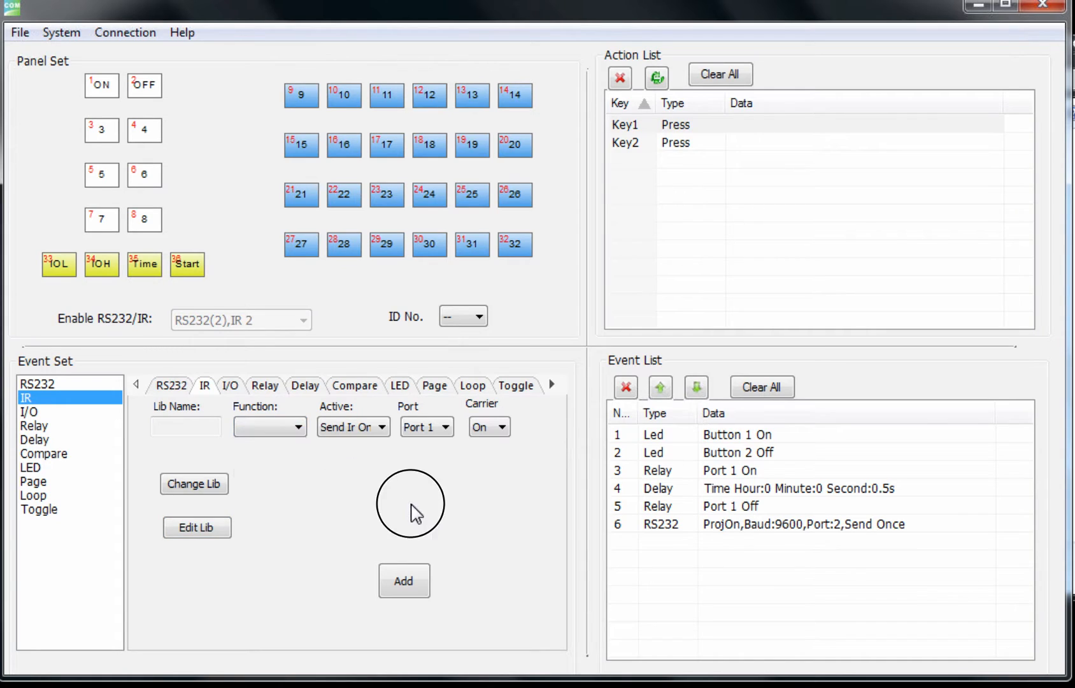
left_click(408, 584)
left_click(579, 395)
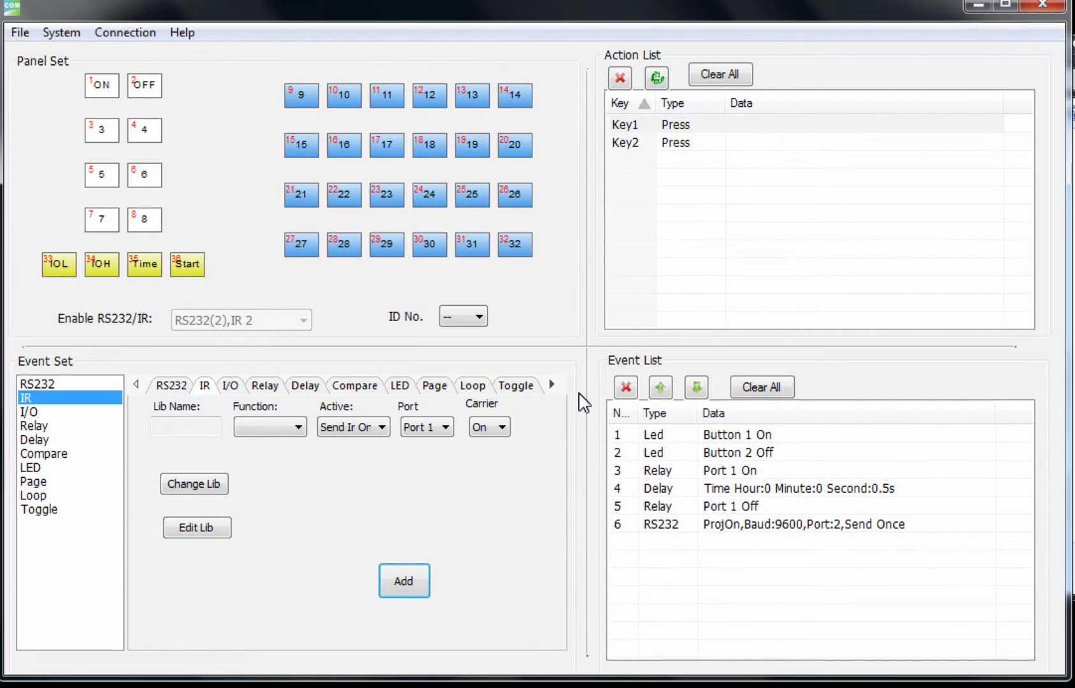
Load the JVC.irr library and add its power function on Port 1 as an IR event to Key1's Press action.
left_click(216, 487)
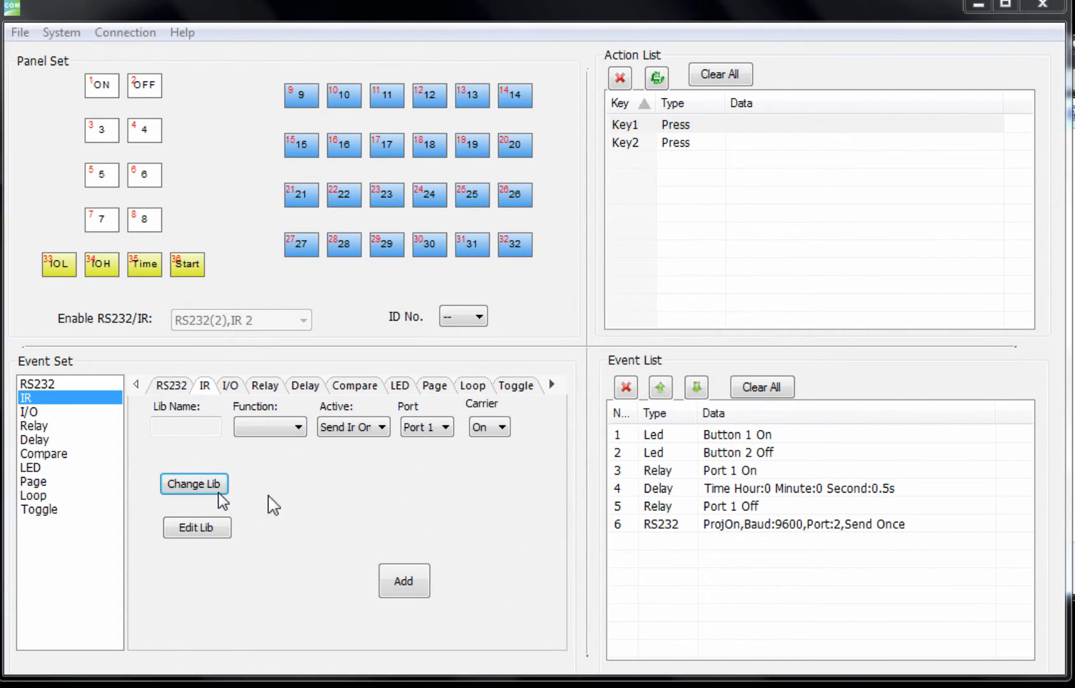
left_click(449, 230)
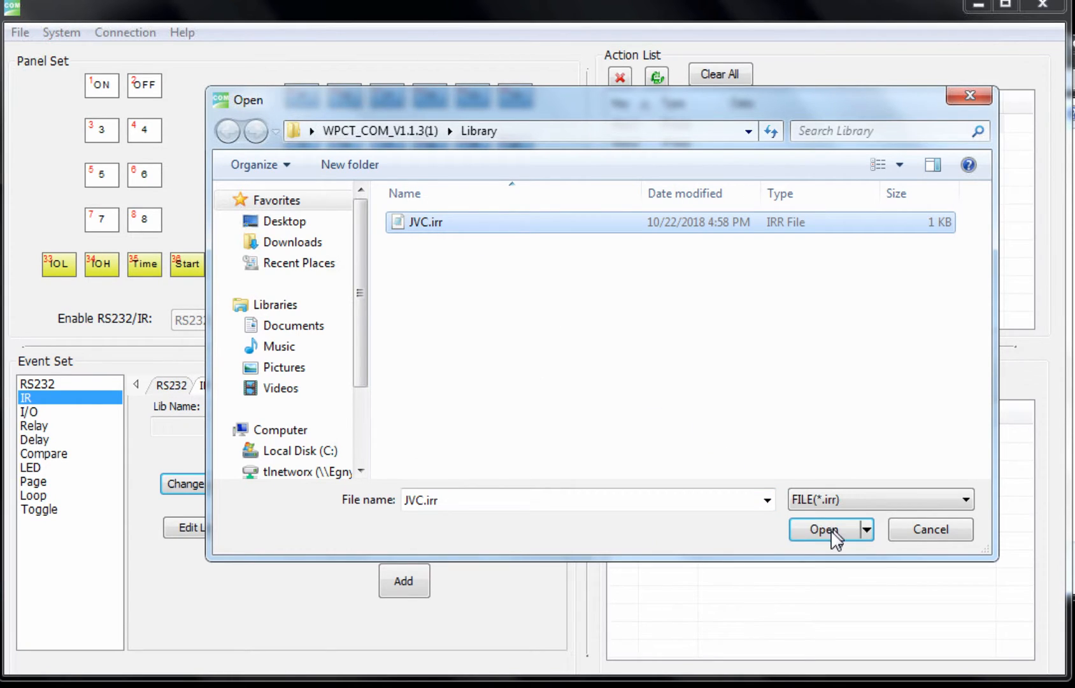
left_click(831, 531)
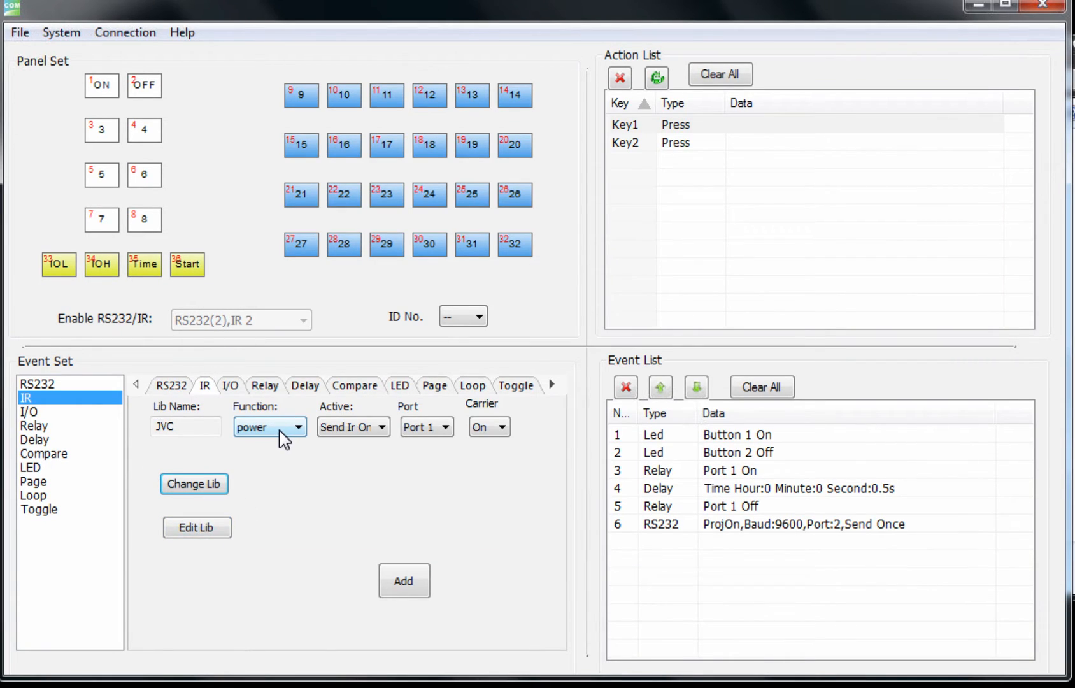
left_click(405, 584)
Review the JVC IR event and the ProjOn RS232 event settings in Key1's event list.
left_click(824, 543)
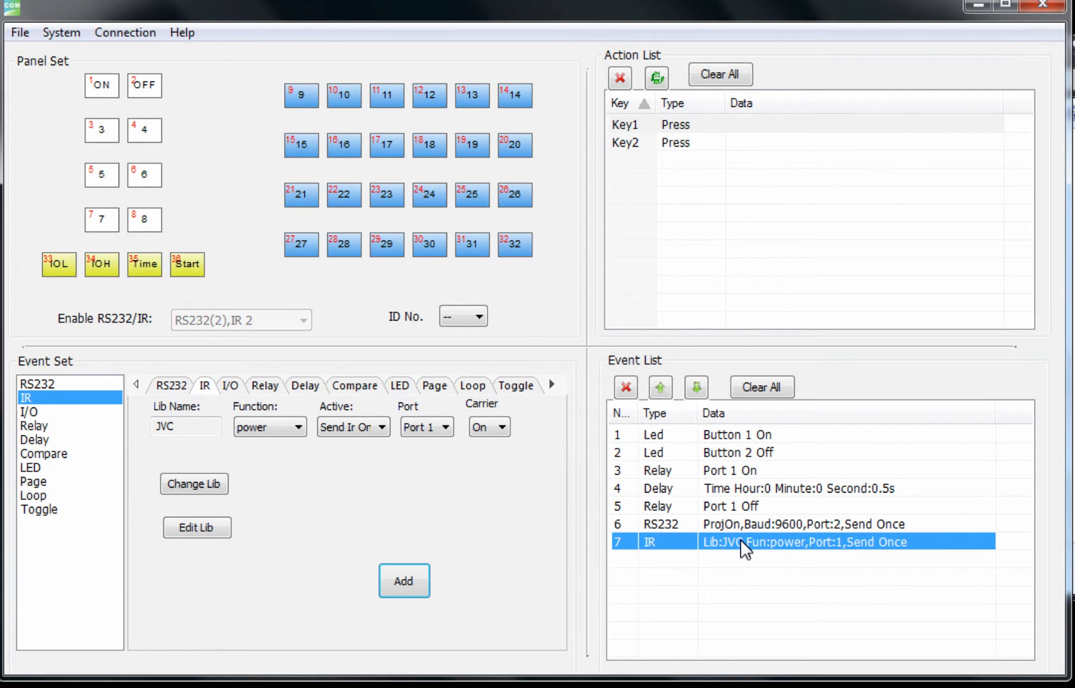
left_click(761, 592)
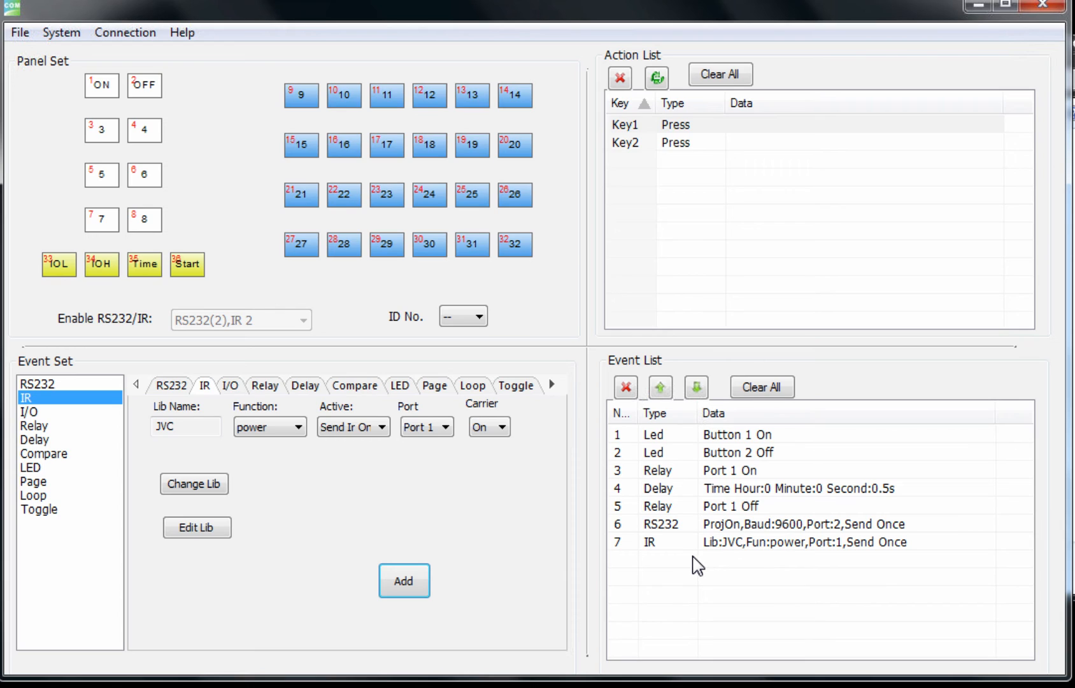
left_click(732, 524)
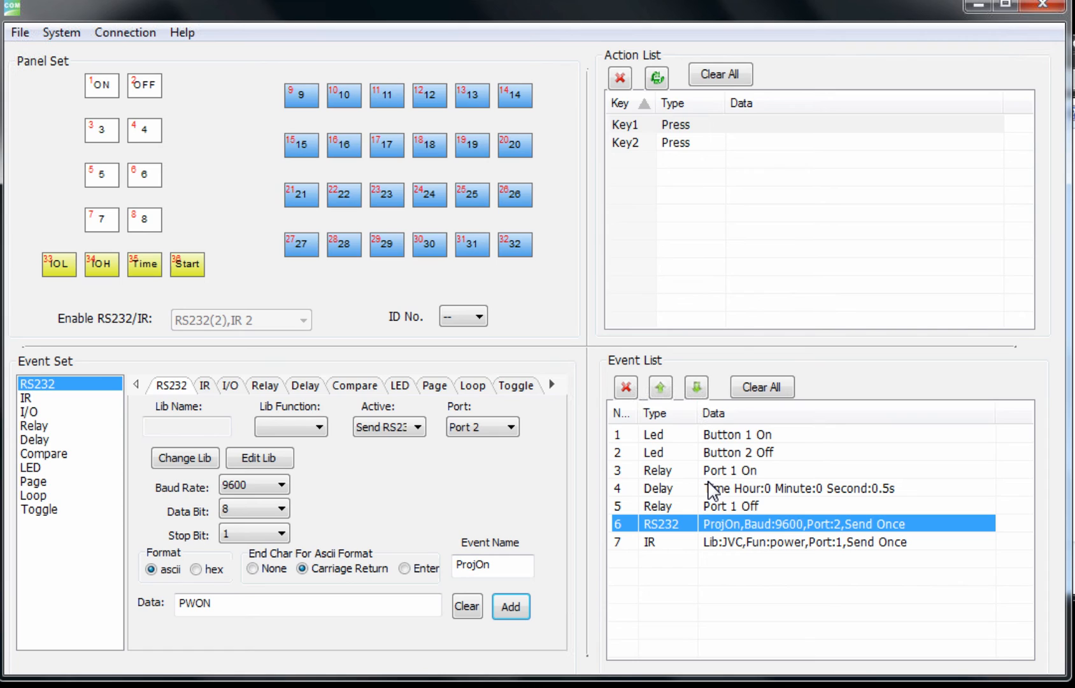
key("ctrl")
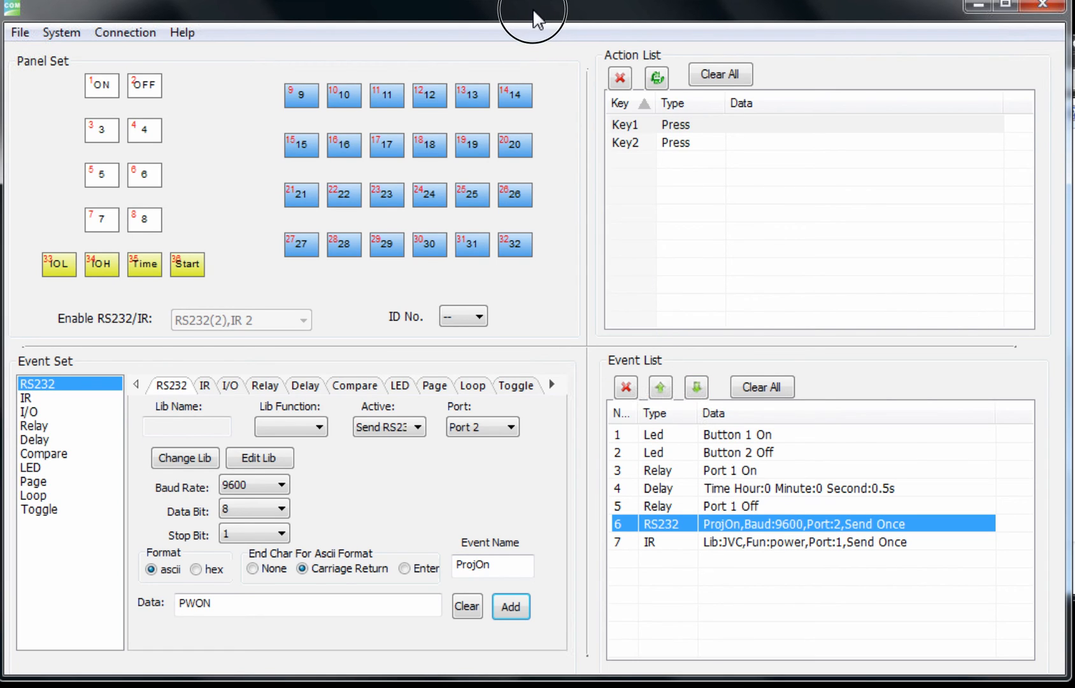